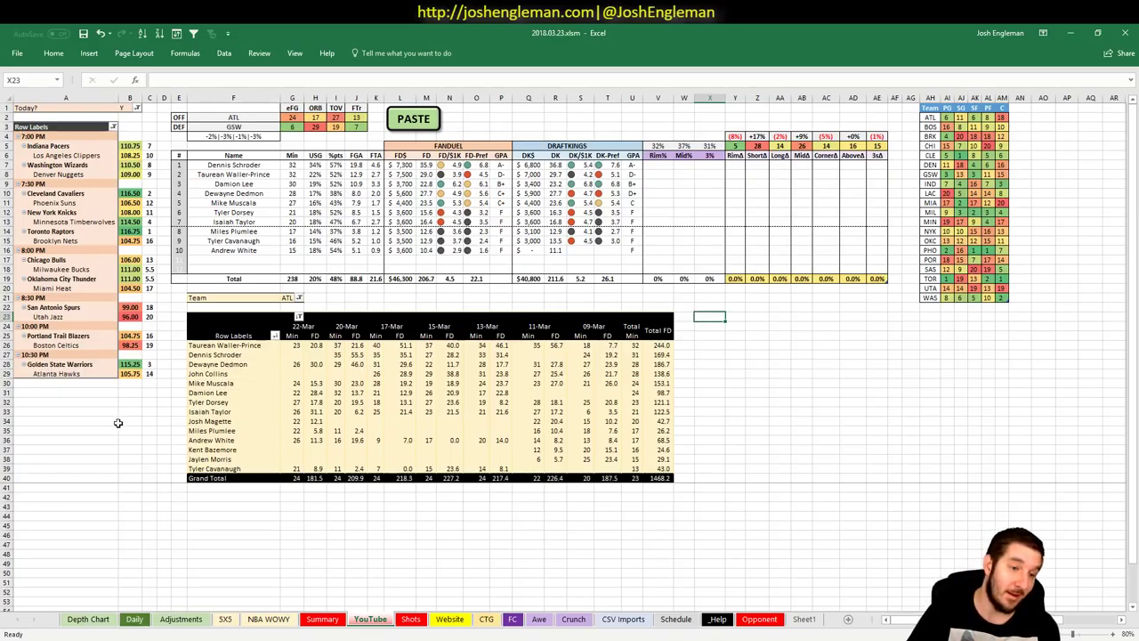
- Switch to the web browser, view rotogrinders.com and return to the awesemo.com home page
{"action": "left_click", "coordinate": [52, 623]}
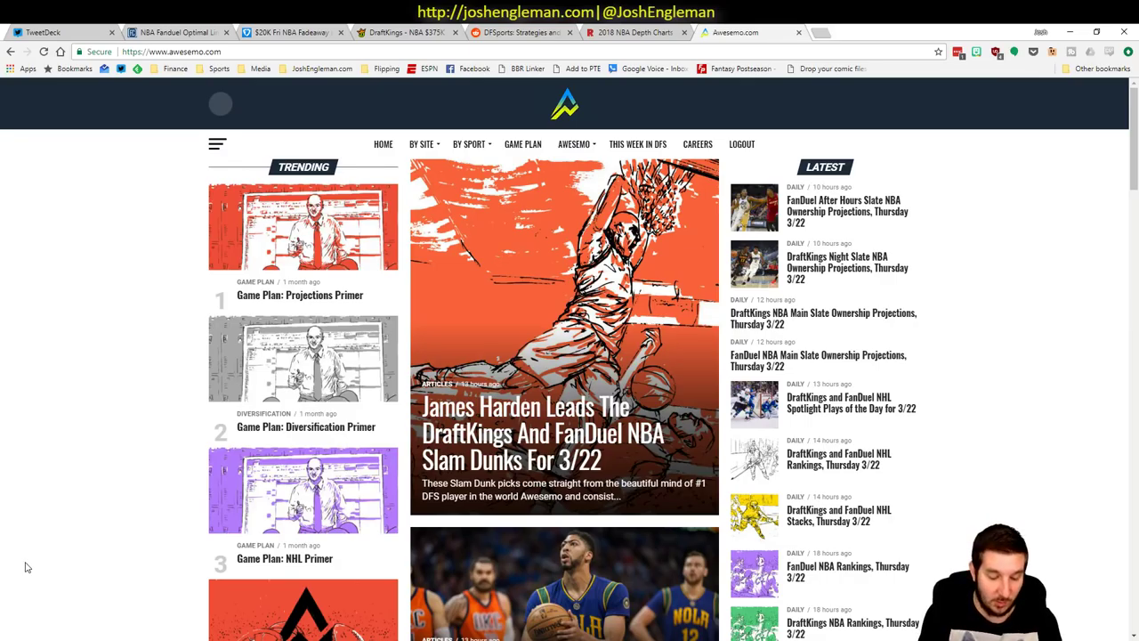
{"action": "key", "text": "ctrl+l"}
{"action": "type", "text": "rotogrinders.com"}
{"action": "key", "text": "Return"}
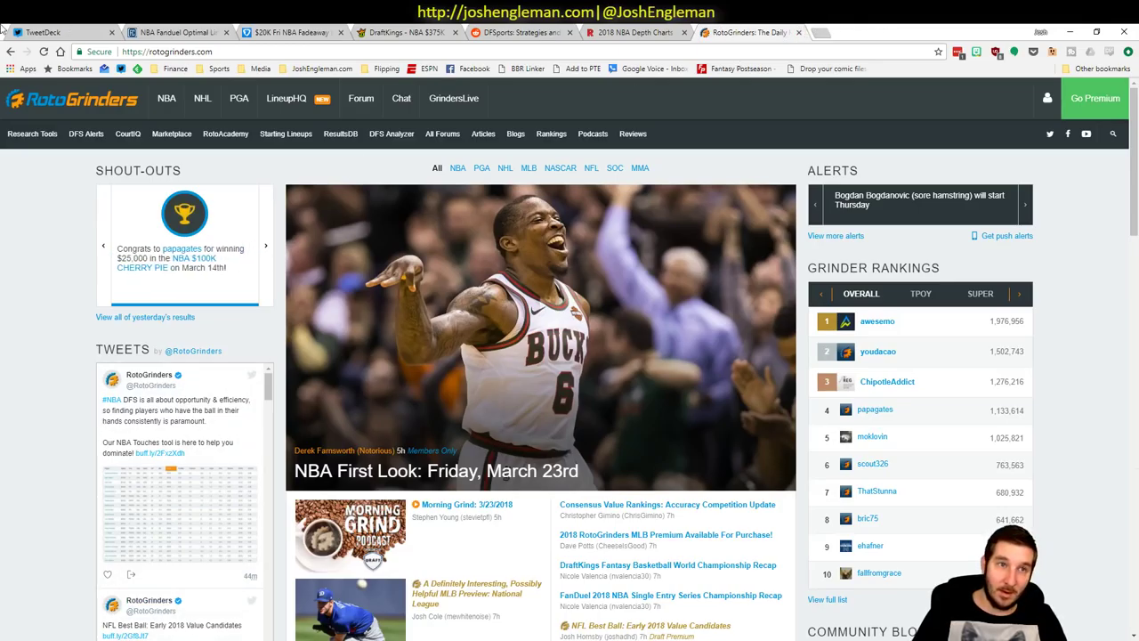
{"action": "left_click", "coordinate": [11, 51]}
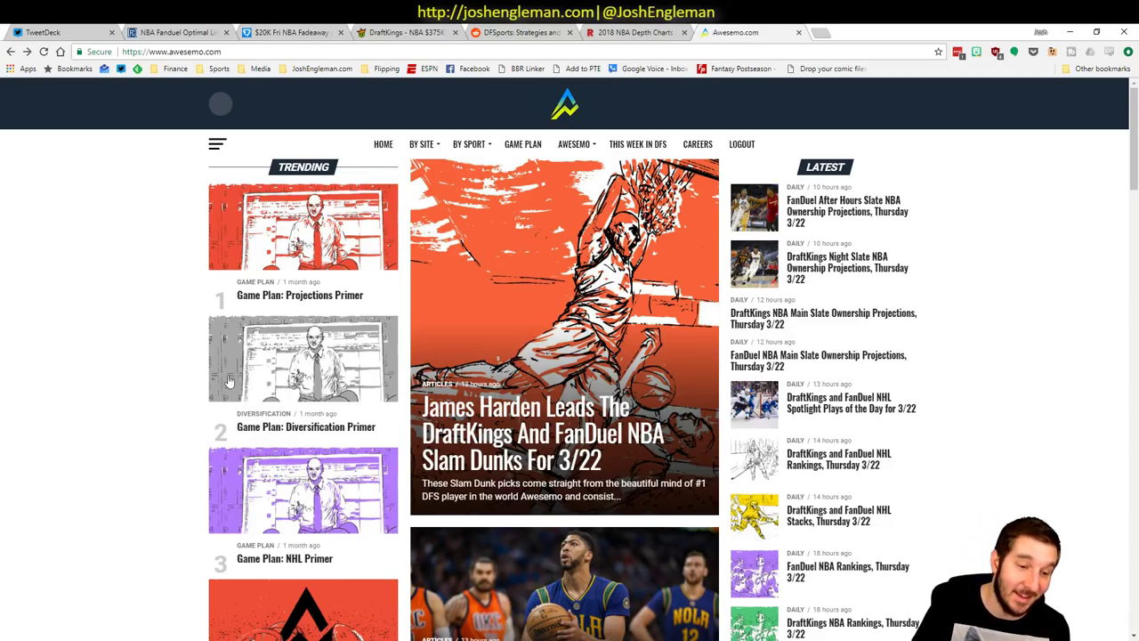
- Switch back to the Excel workbook and set the YouTube sheet's Team filter to IND
{"action": "key", "text": "alt+Tab"}
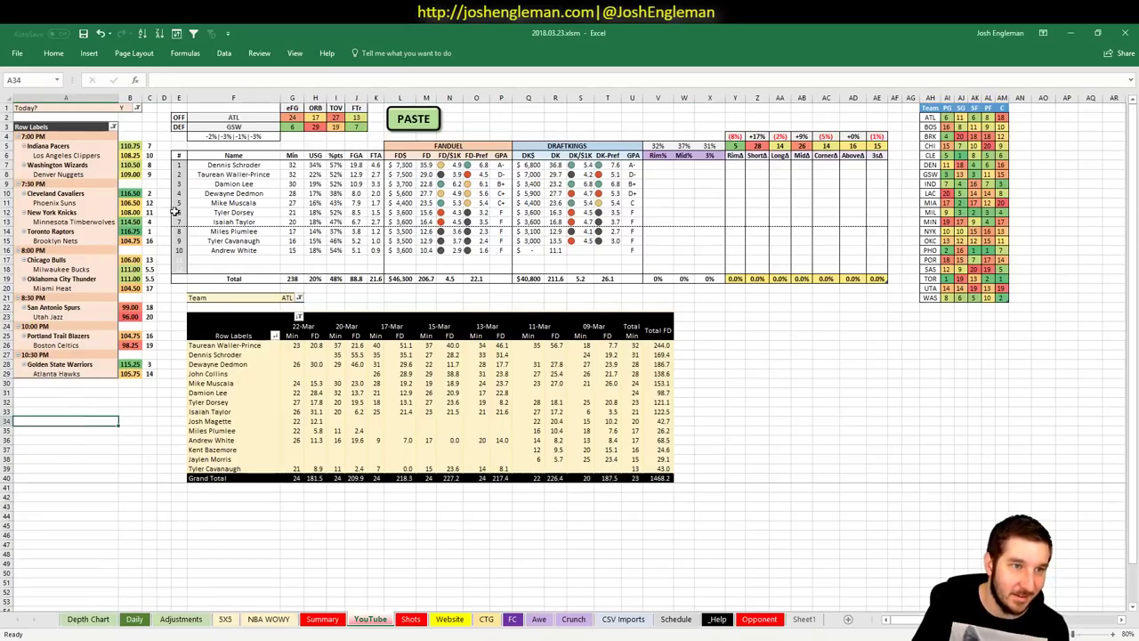
{"action": "left_click", "coordinate": [289, 298]}
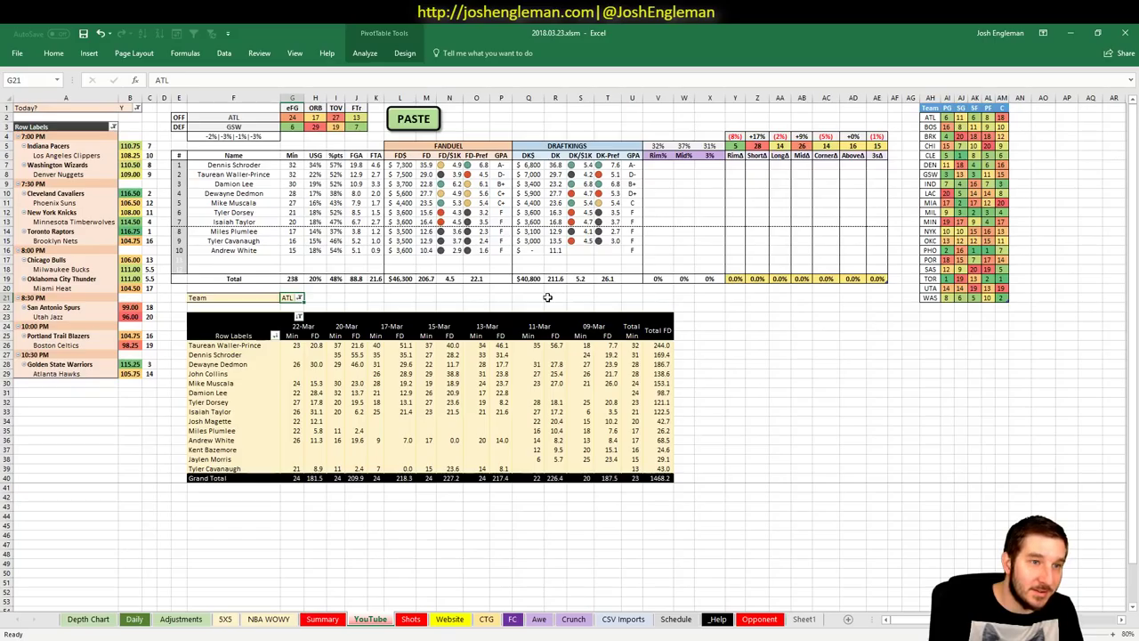
{"action": "type", "text": "IND"}
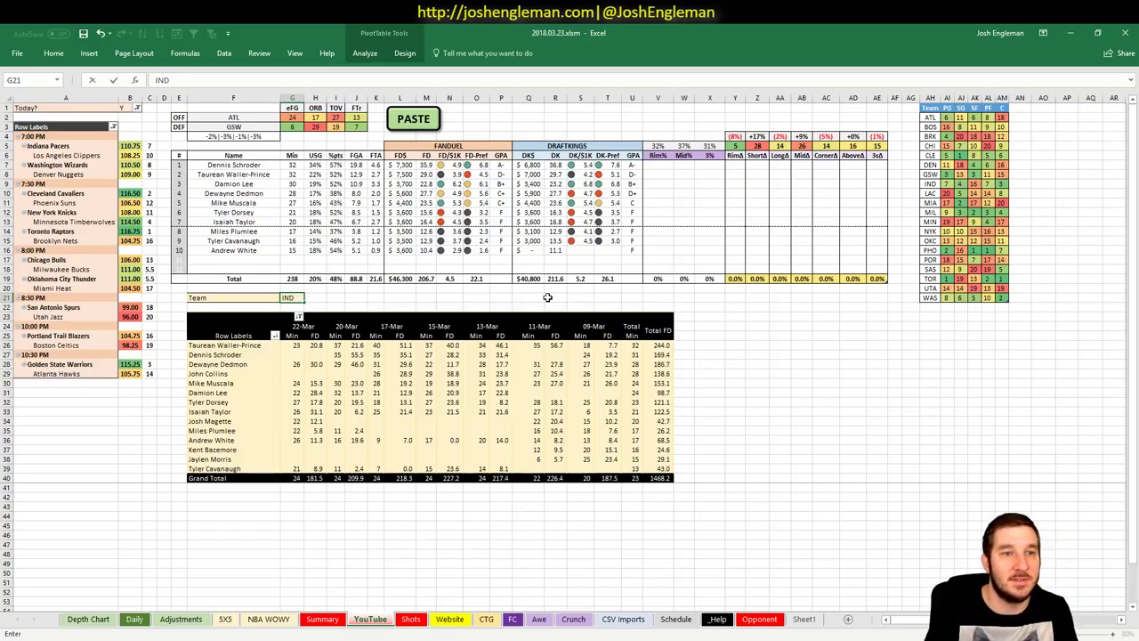
{"action": "key", "text": "Return"}
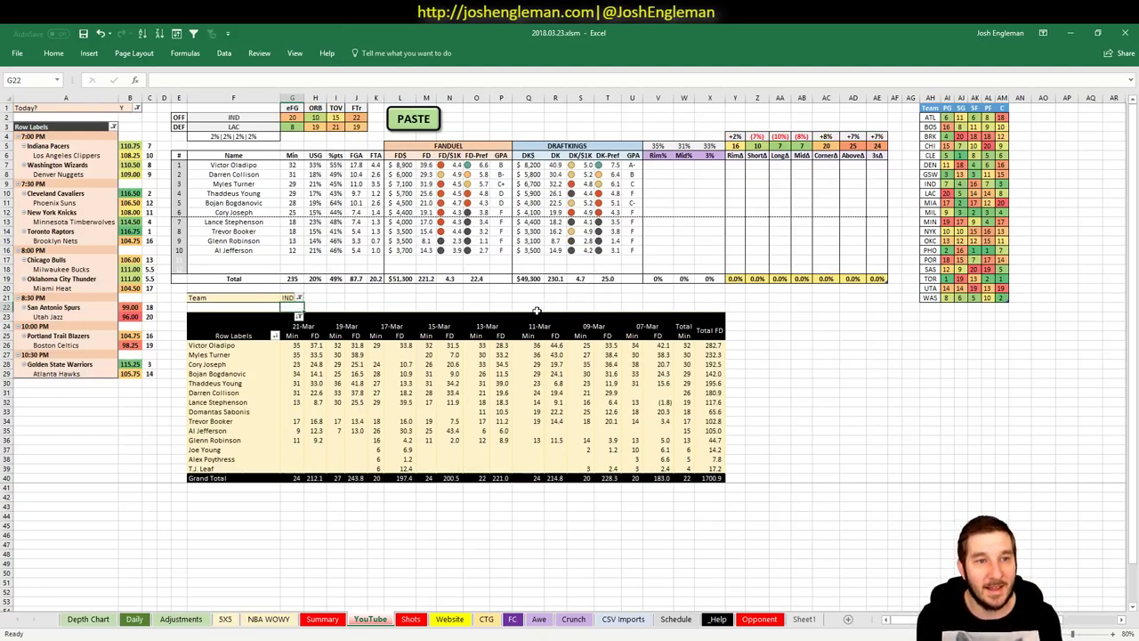
{"action": "left_click", "coordinate": [336, 297]}
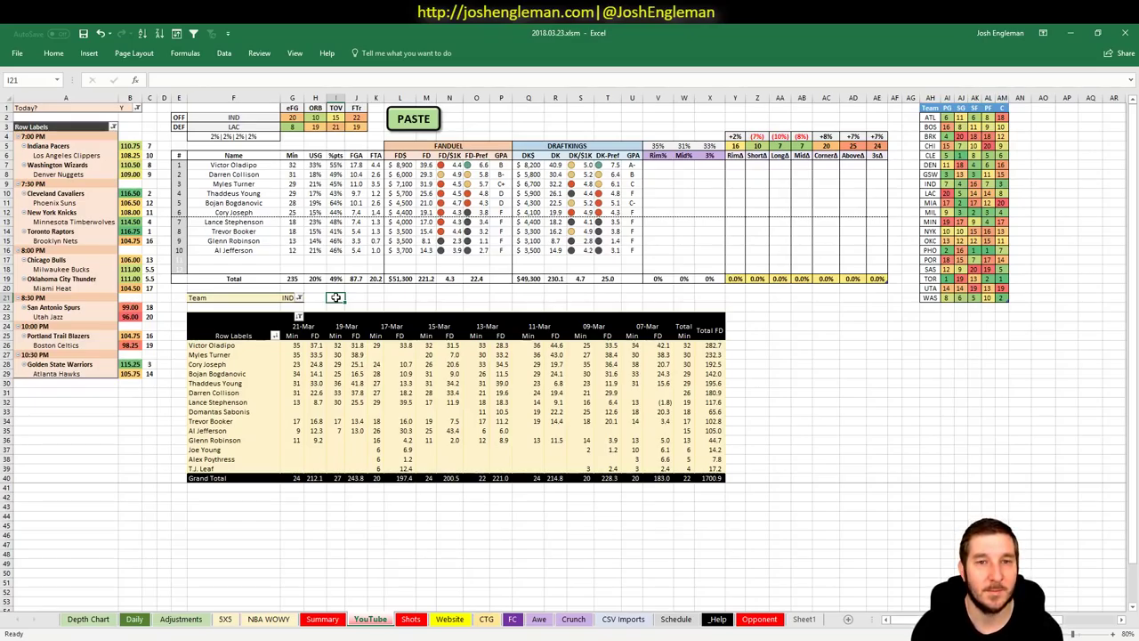
- Look through the Summary, 5X5 and Adjustments sheets and return to the YouTube sheet
{"action": "left_click", "coordinate": [322, 619]}
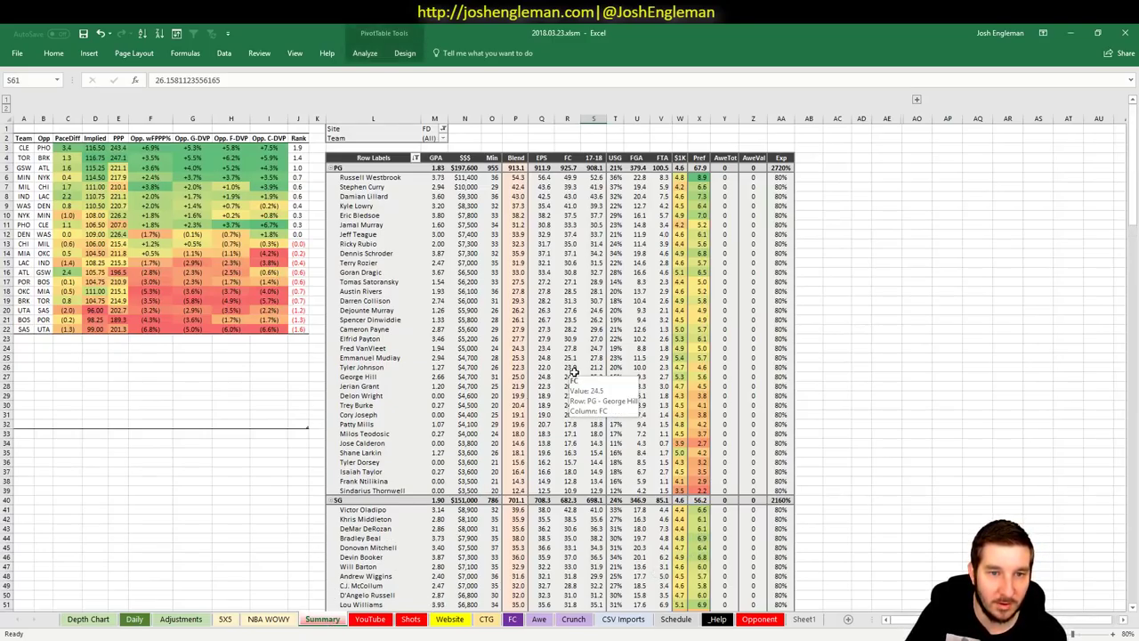
{"action": "scroll", "coordinate": [574, 370], "scroll_direction": "down", "scroll_amount": 3}
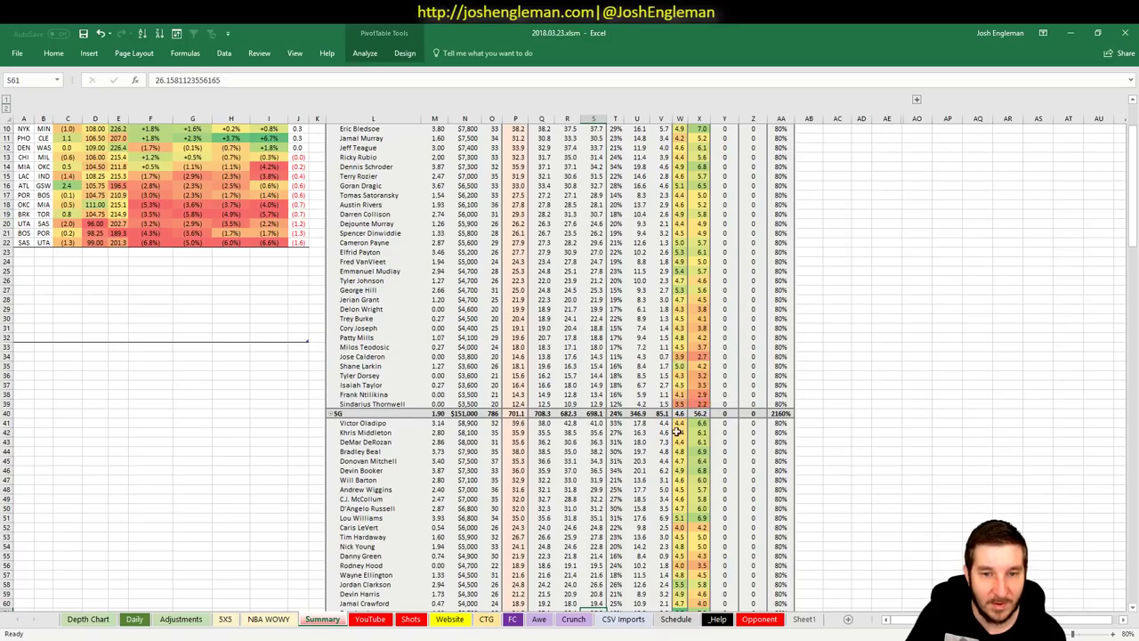
{"action": "left_click", "coordinate": [226, 624]}
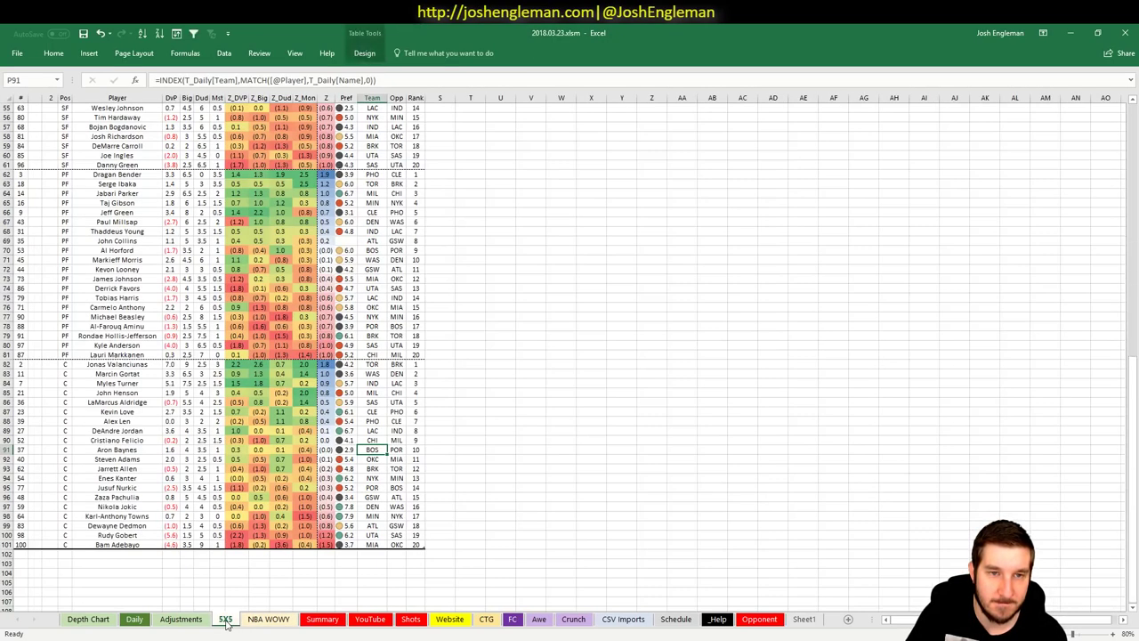
{"action": "left_click", "coordinate": [183, 620]}
{"action": "left_click", "coordinate": [373, 620]}
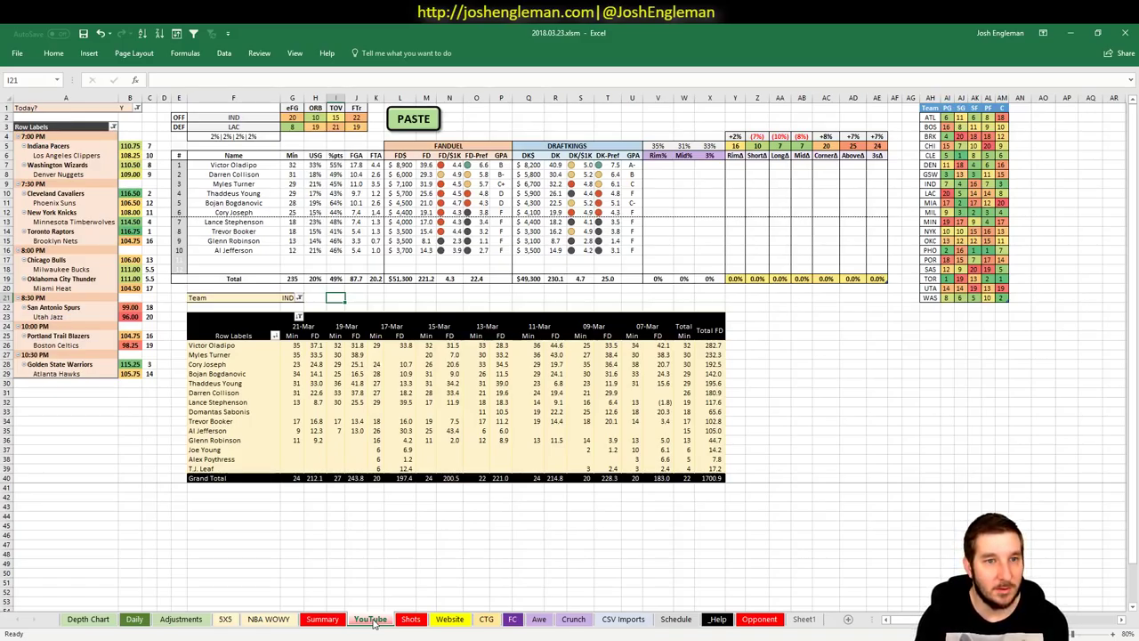
{"action": "left_click", "coordinate": [374, 623]}
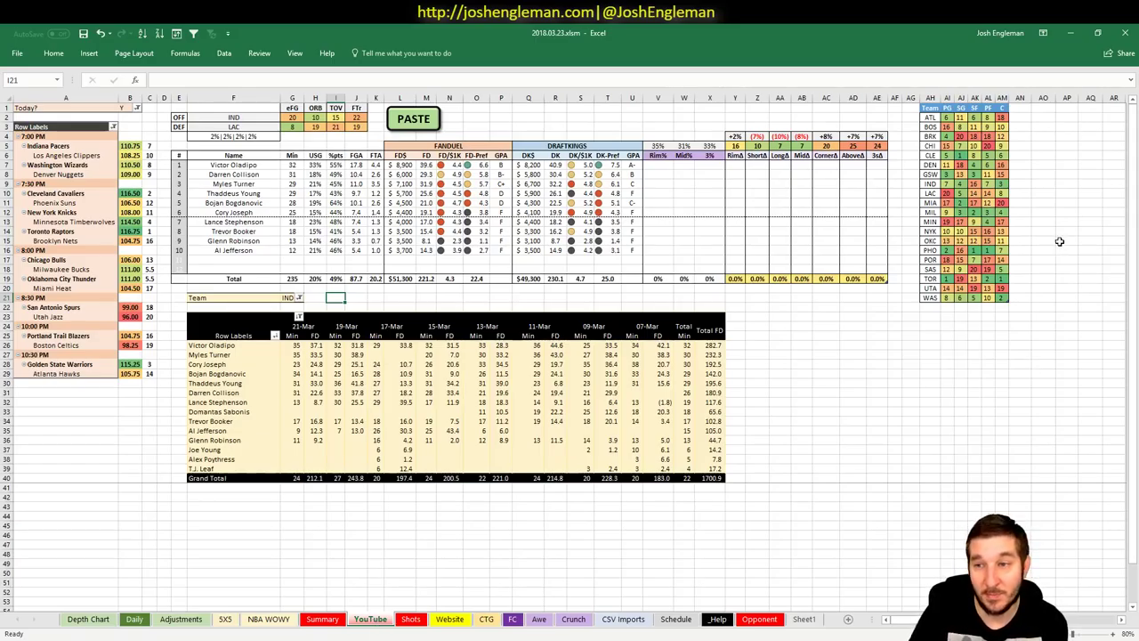
- Inspect IND's center rank in the positional table and find the center rows on the 5X5 sheet
{"action": "left_click", "coordinate": [1000, 185]}
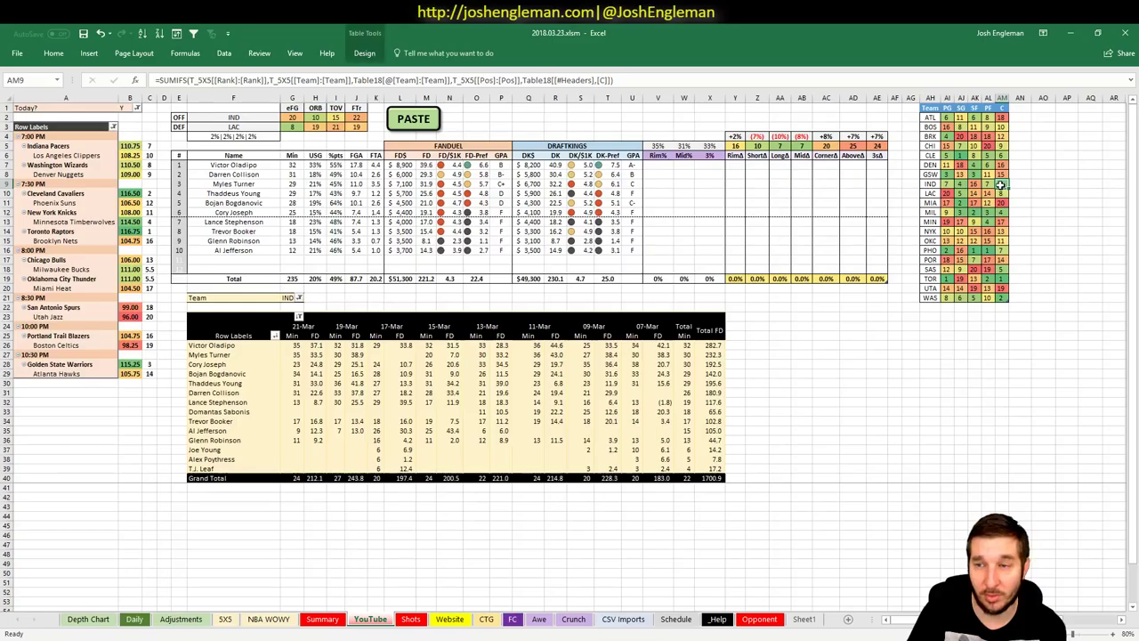
{"action": "left_click", "coordinate": [268, 619]}
{"action": "left_click", "coordinate": [225, 621]}
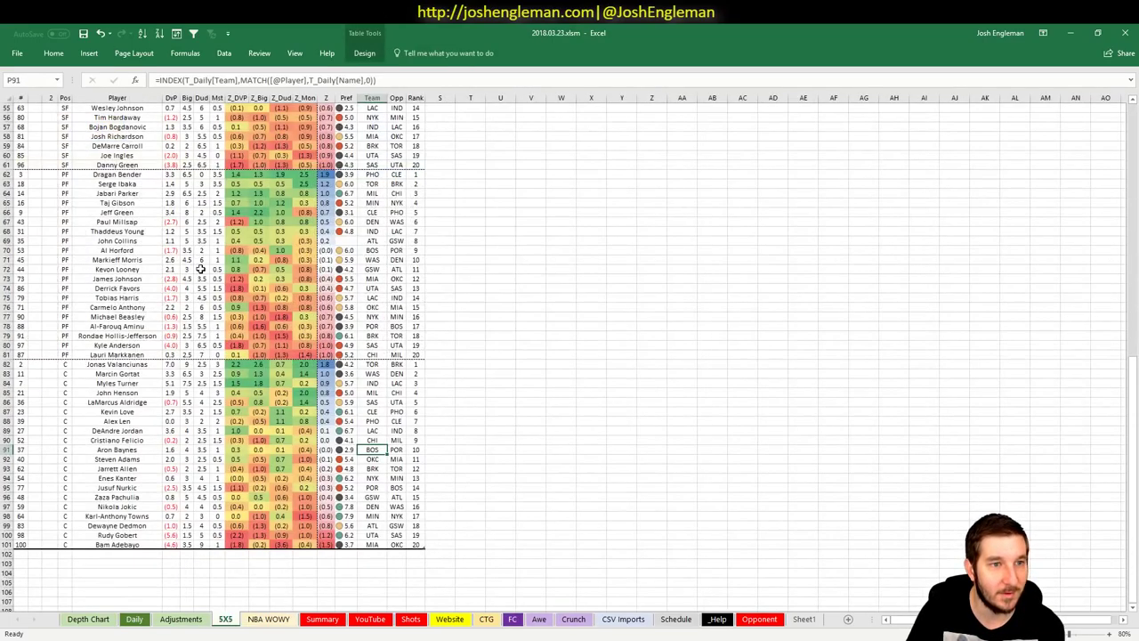
{"action": "scroll", "coordinate": [212, 289], "scroll_direction": "down", "scroll_amount": 12}
{"action": "scroll", "coordinate": [212, 289], "scroll_direction": "down", "scroll_amount": 1}
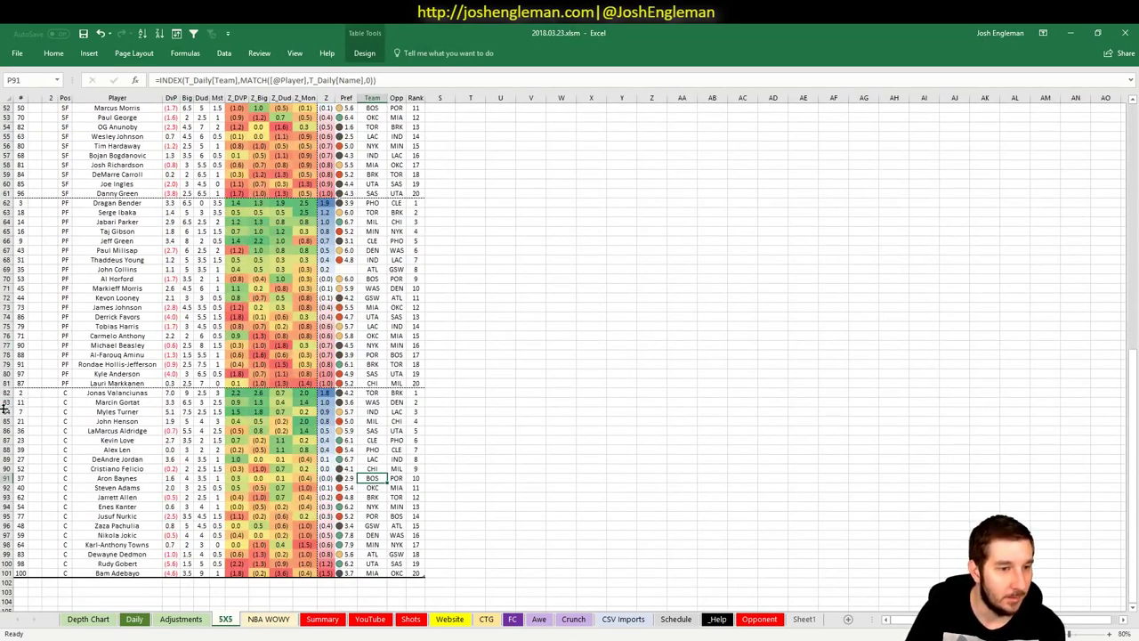
- Examine Myles Turner's DvP, Big, Dud and Mst values on the 5X5 sheet
{"action": "left_click", "coordinate": [6, 412]}
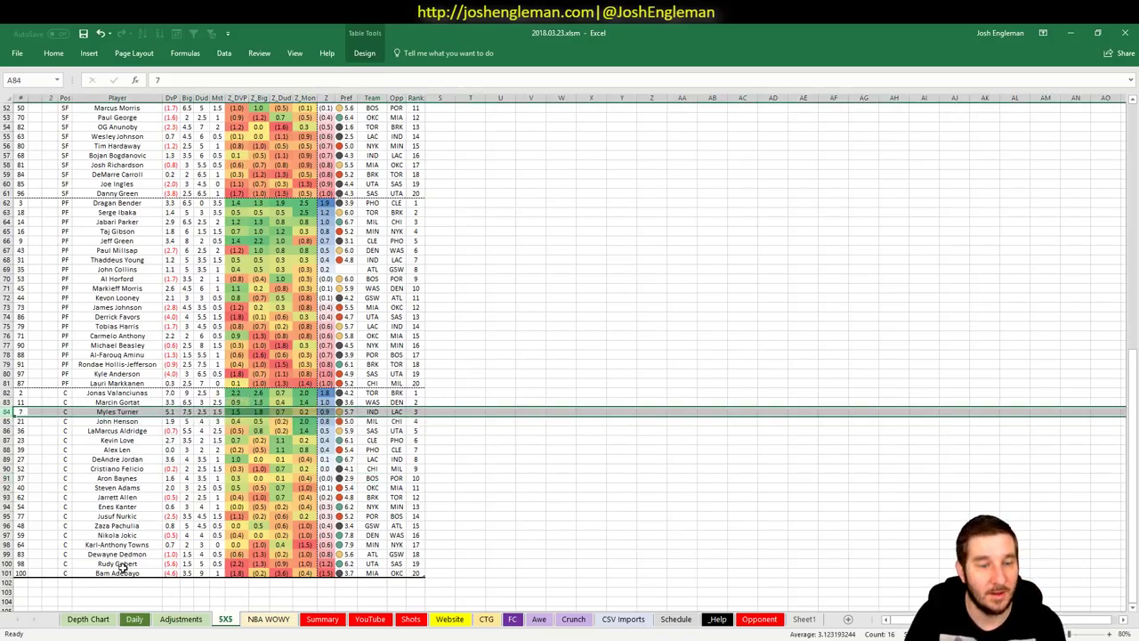
{"action": "left_click", "coordinate": [171, 412]}
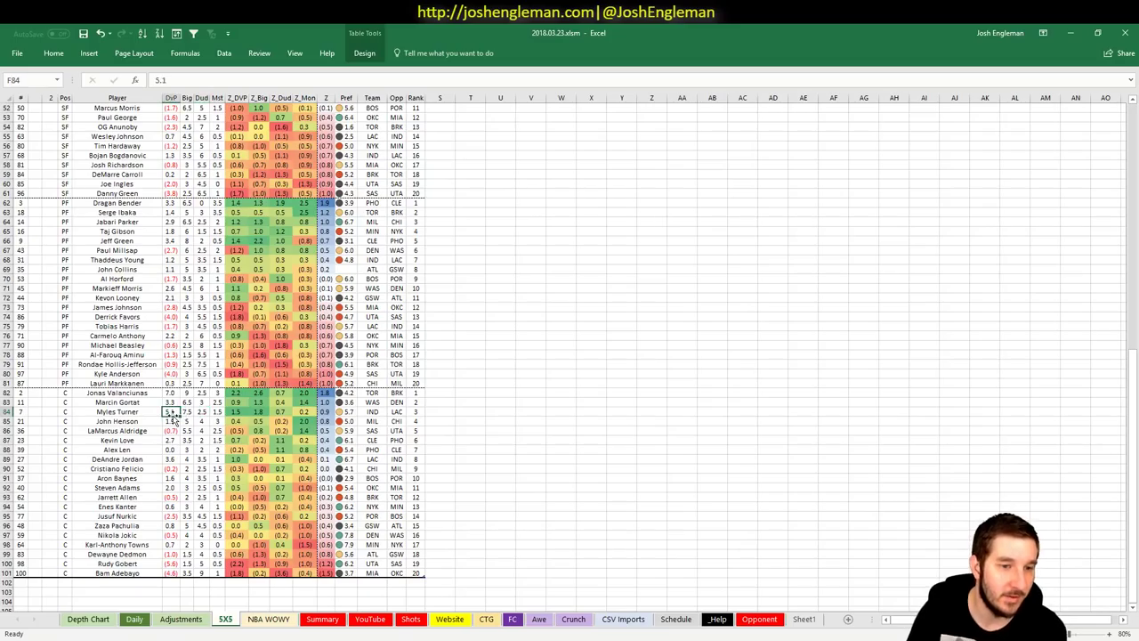
{"action": "left_click", "coordinate": [186, 412]}
{"action": "left_click", "coordinate": [201, 412]}
{"action": "left_click", "coordinate": [217, 413]}
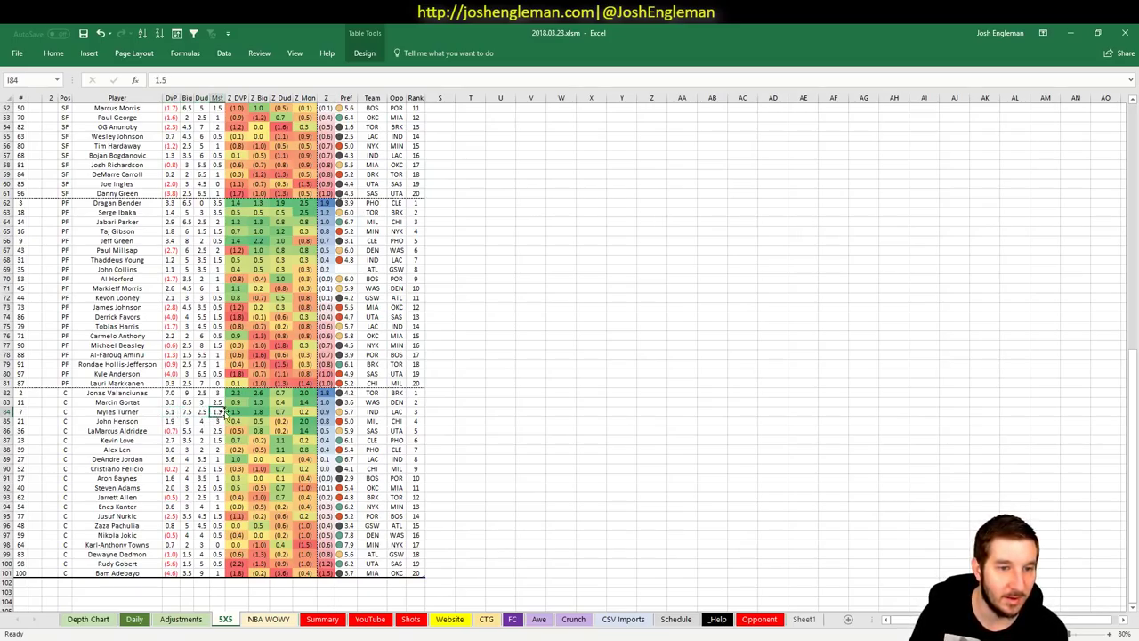
{"action": "left_click", "coordinate": [445, 442]}
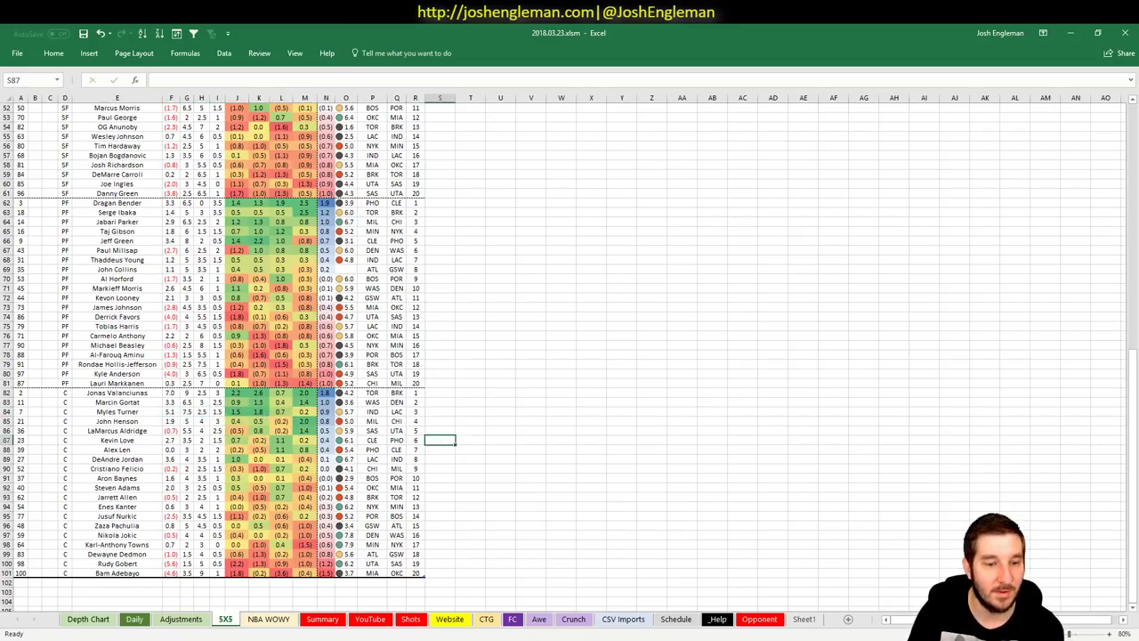
- Set Myles Turner's BOOST to 3% on the Adjustments sheet and return to the YouTube sheet
{"action": "left_click", "coordinate": [207, 619]}
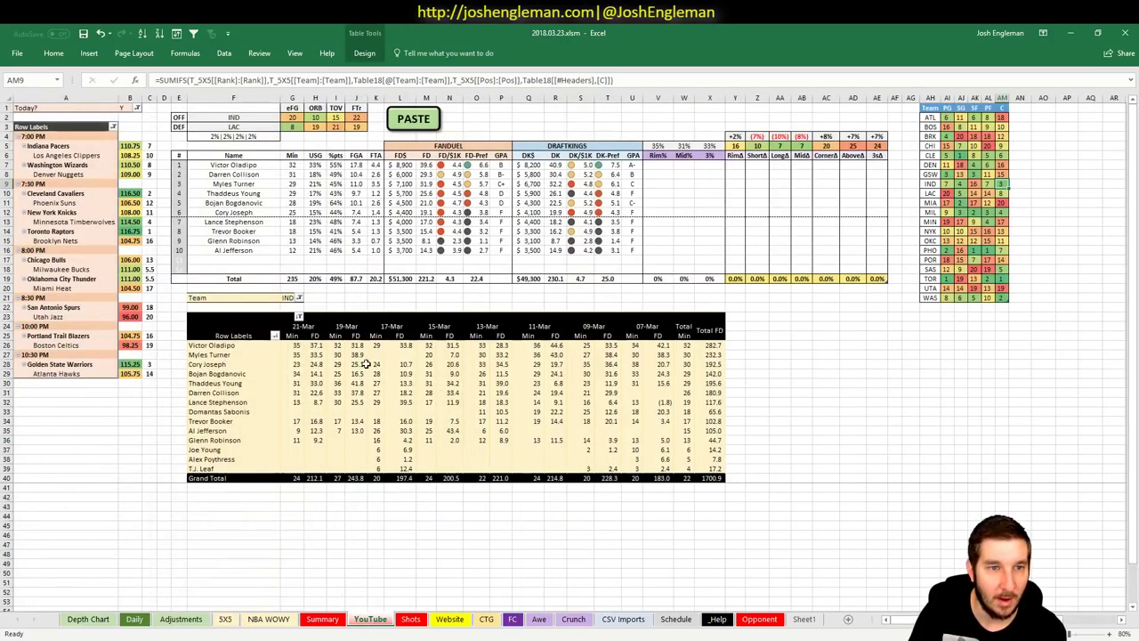
{"action": "left_click", "coordinate": [182, 619]}
{"action": "scroll", "coordinate": [703, 348], "scroll_direction": "down", "scroll_amount": 10}
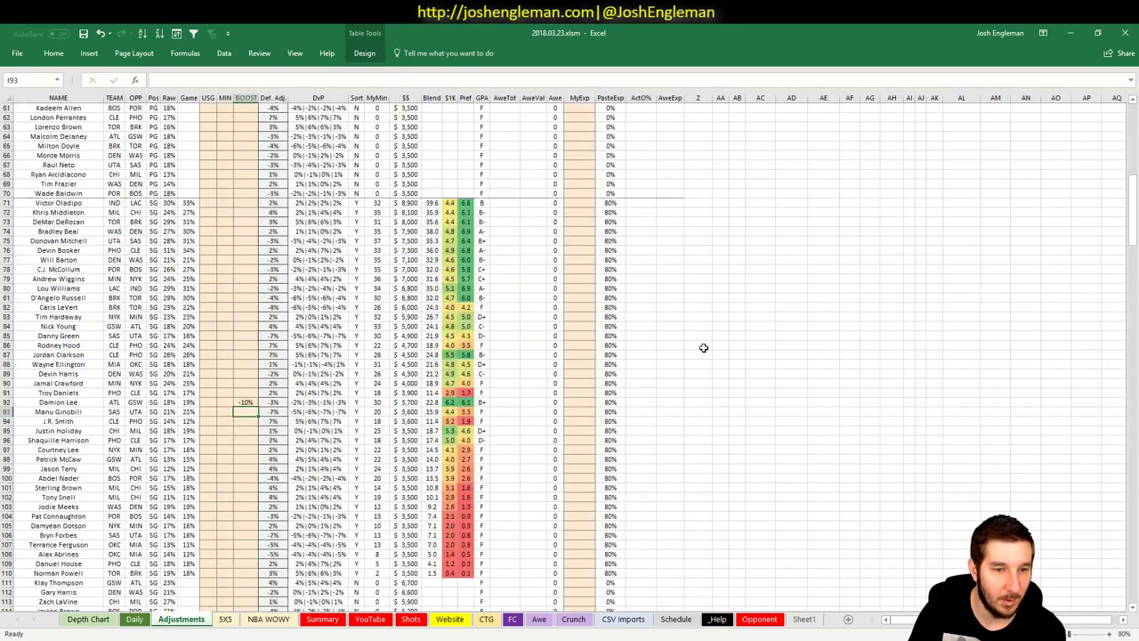
{"action": "scroll", "coordinate": [544, 335], "scroll_direction": "down", "scroll_amount": 20}
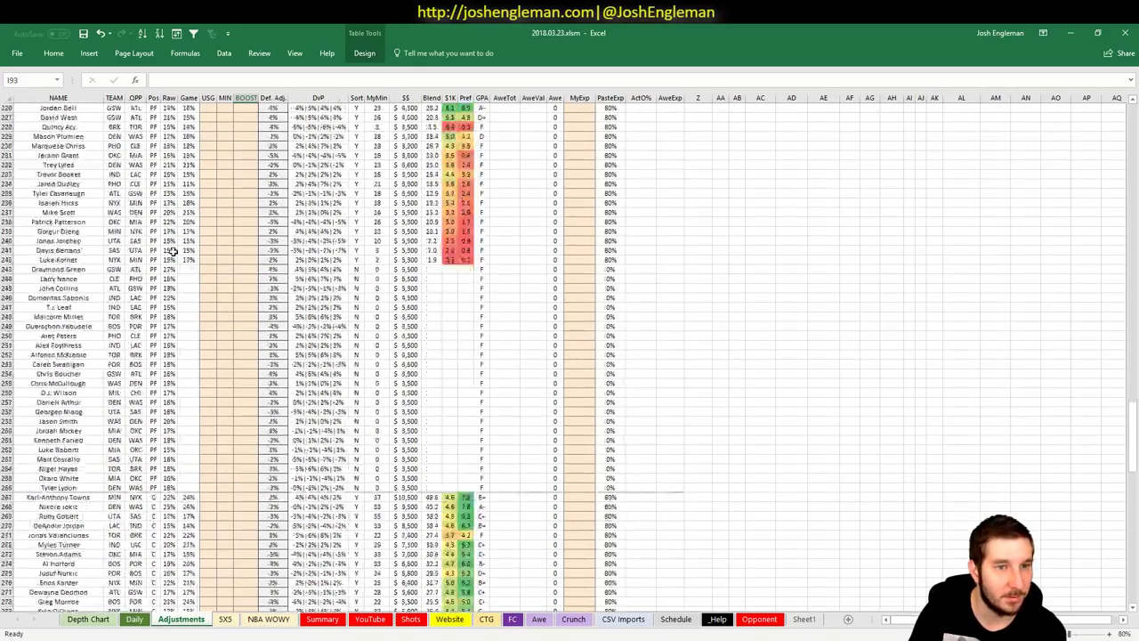
{"action": "scroll", "coordinate": [189, 250], "scroll_direction": "up", "scroll_amount": 1}
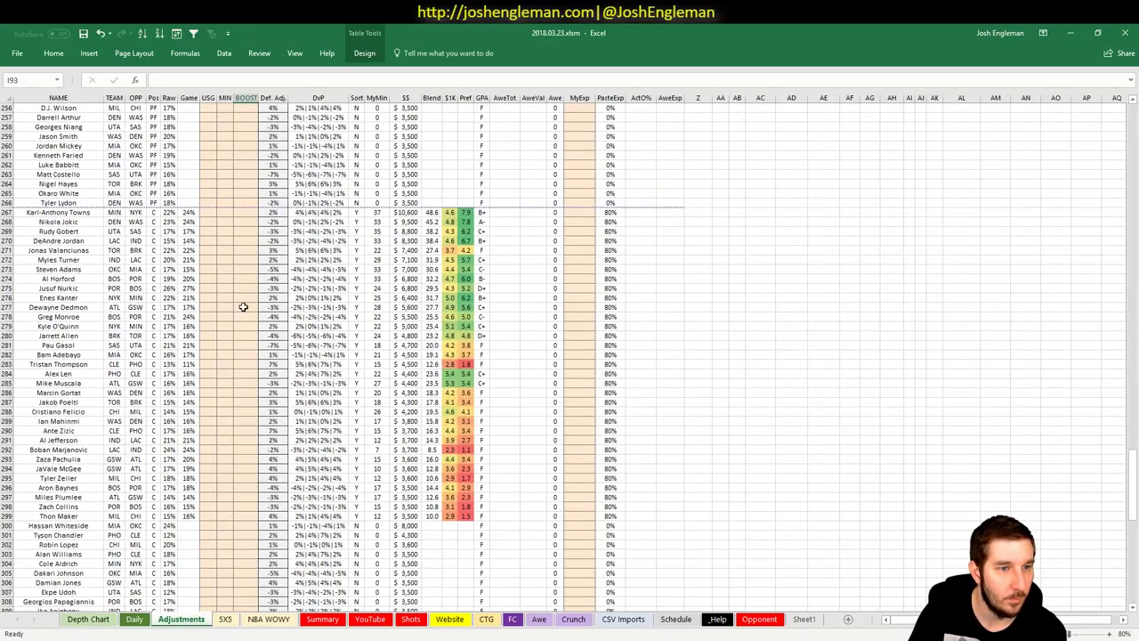
{"action": "left_click", "coordinate": [242, 260]}
{"action": "type", "text": "3"}
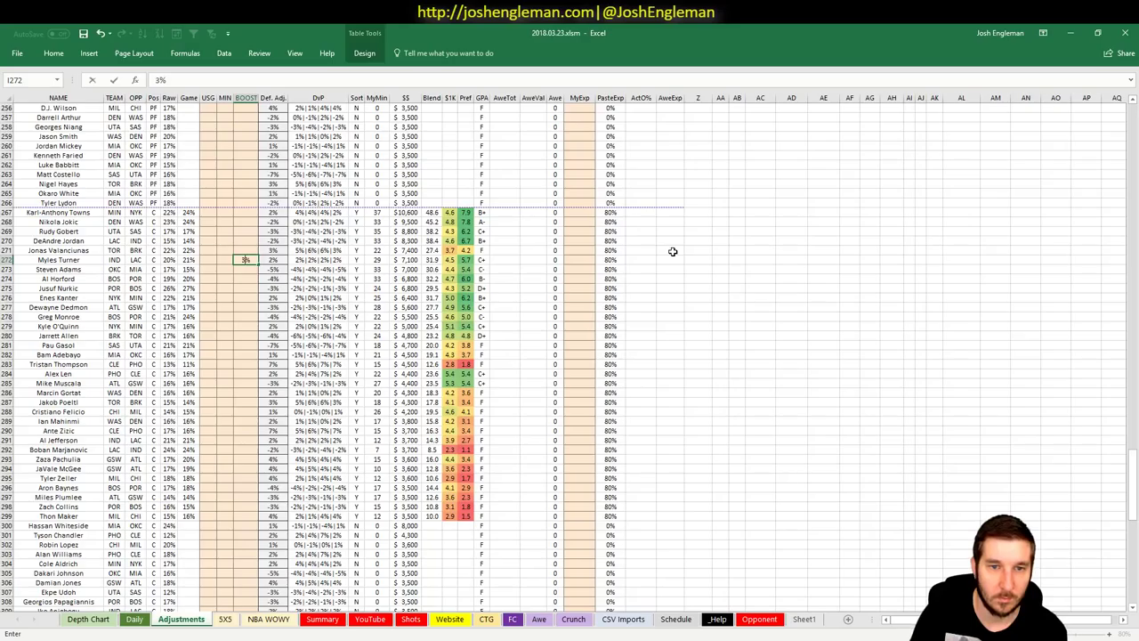
{"action": "key", "text": "Return"}
{"action": "left_click", "coordinate": [370, 619]}
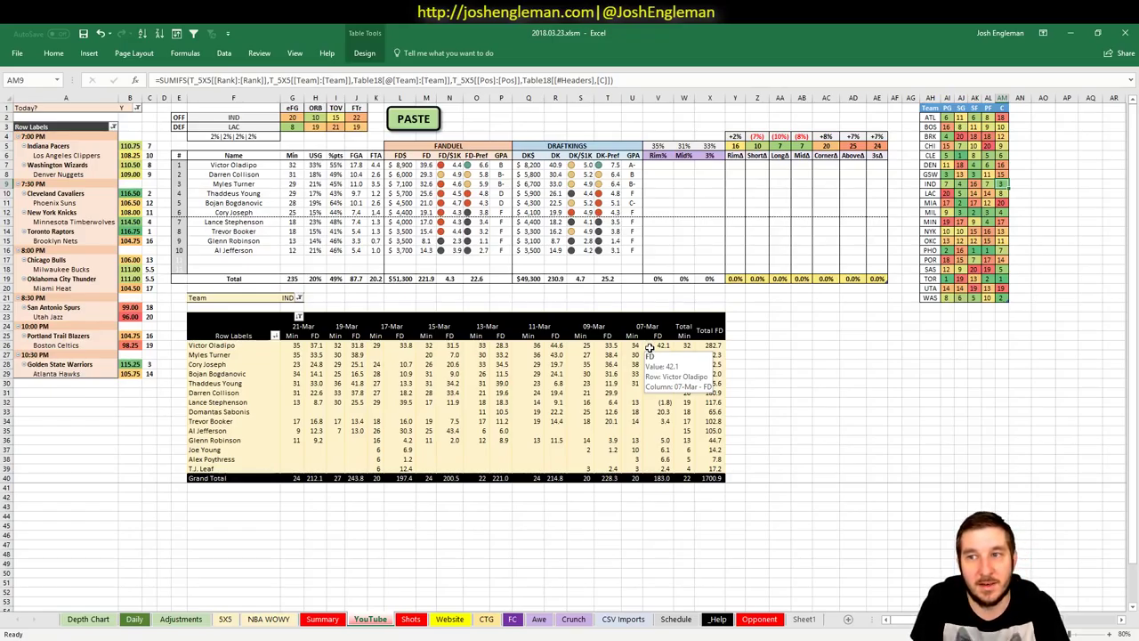
- Set the YouTube sheet's Team filter to LAC
{"action": "left_click", "coordinate": [286, 299]}
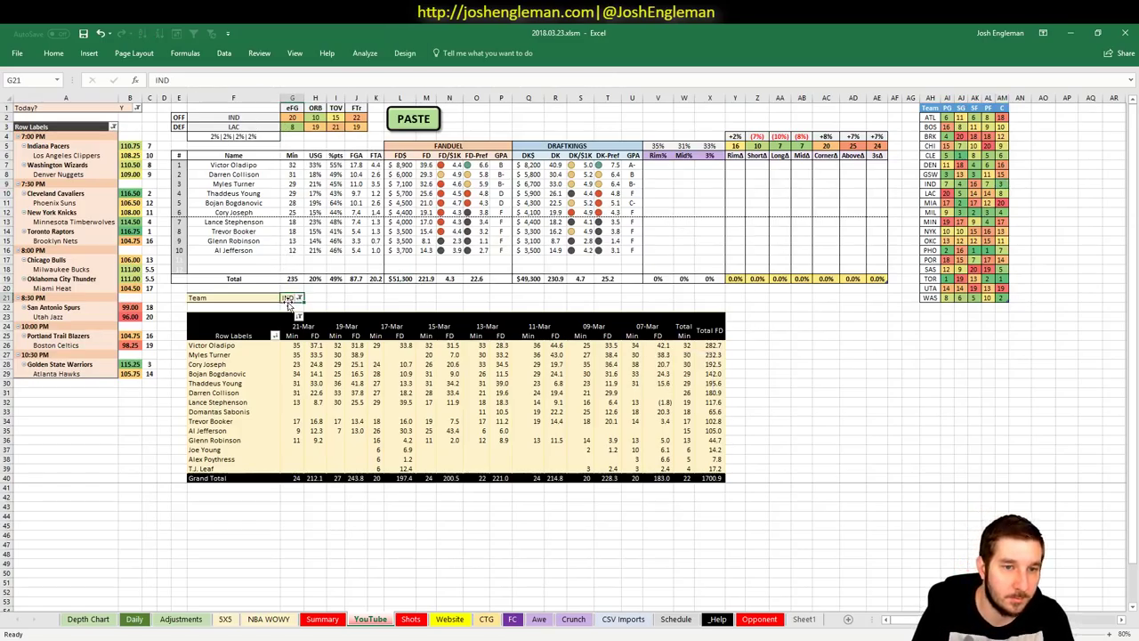
{"action": "type", "text": "LAC"}
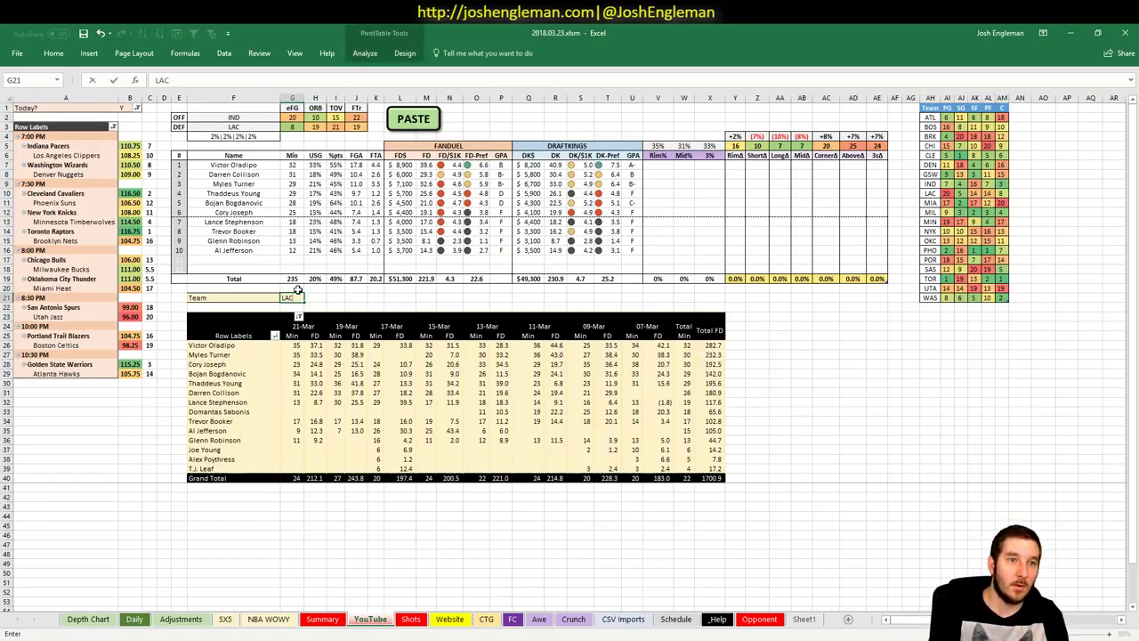
{"action": "key", "text": "Return"}
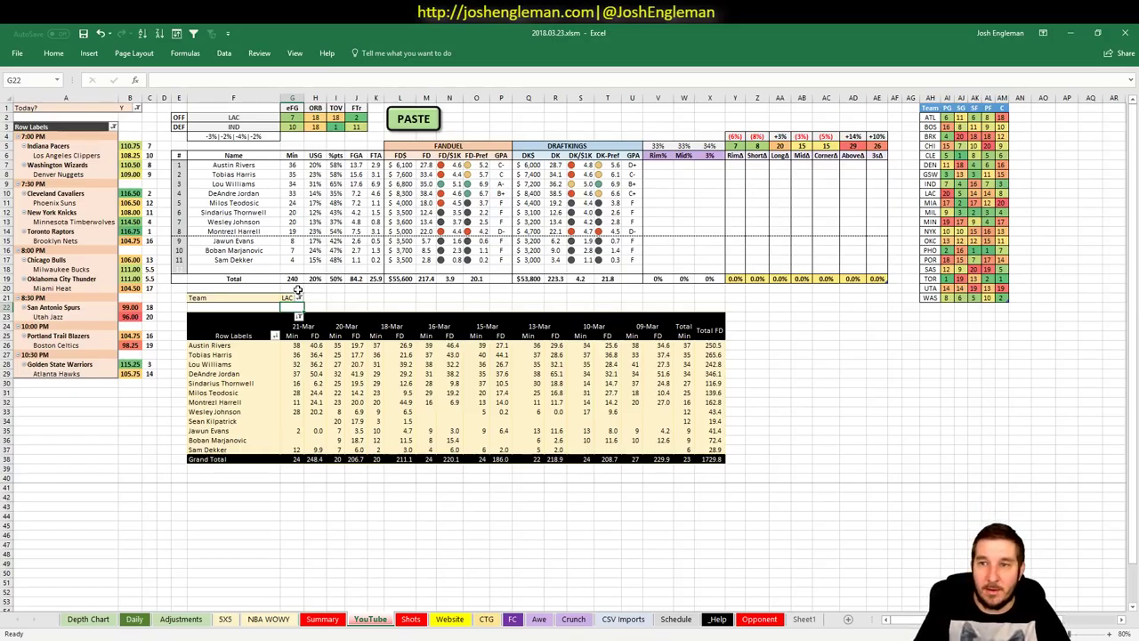
- Examine LAC's ranks by position in the team matchup table
{"action": "left_click", "coordinate": [949, 194]}
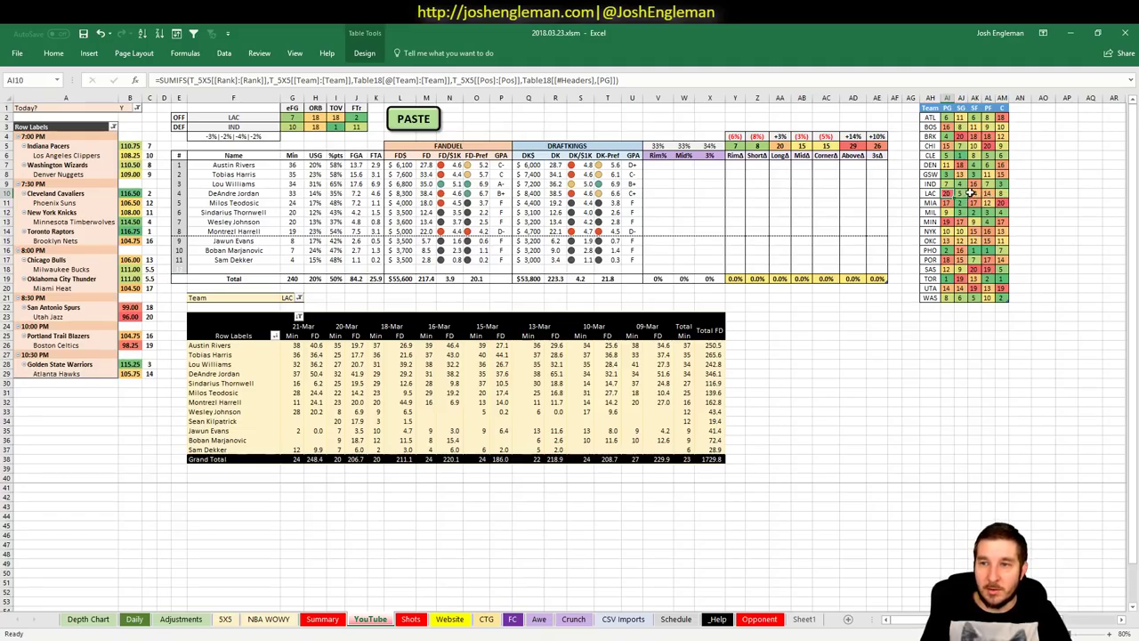
{"action": "left_click", "coordinate": [977, 193]}
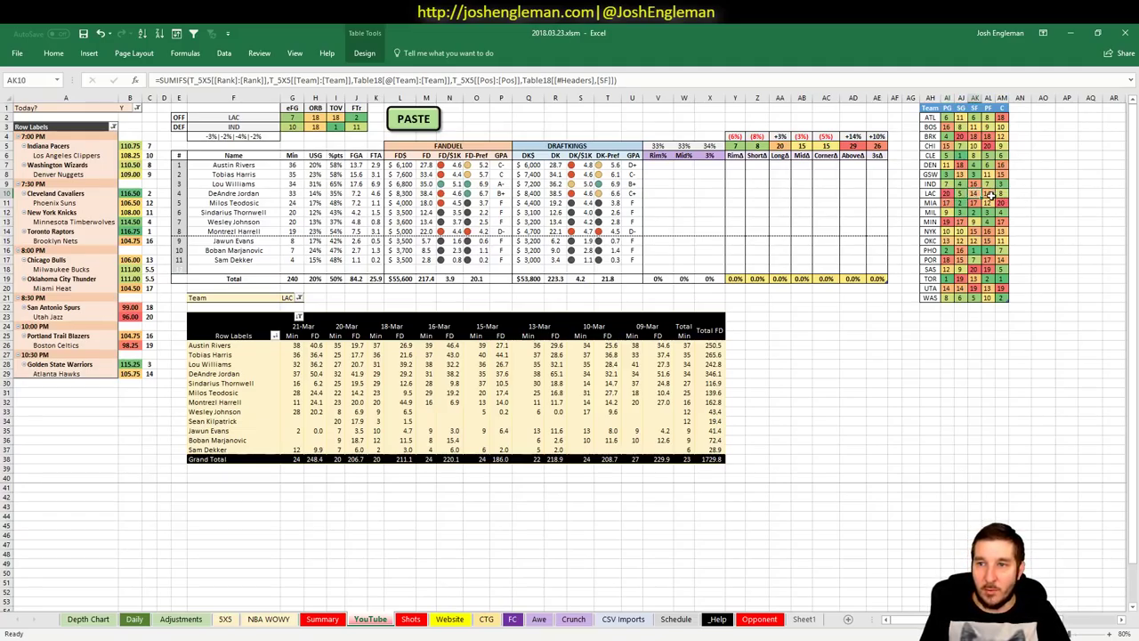
{"action": "left_click", "coordinate": [990, 193]}
{"action": "left_click", "coordinate": [1003, 193]}
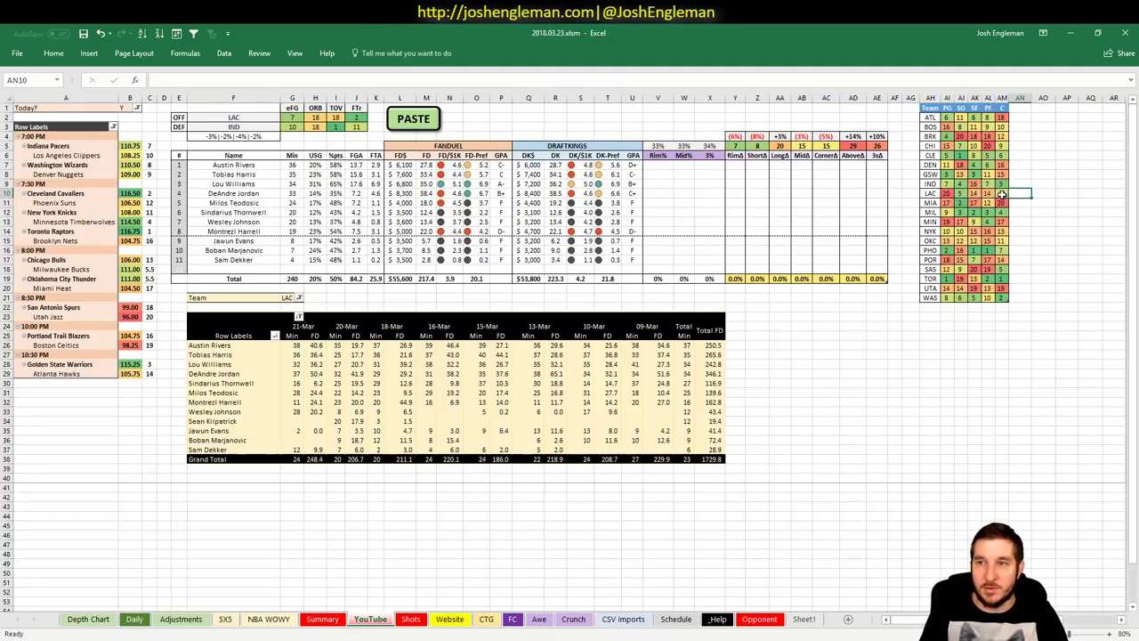
{"action": "left_click", "coordinate": [881, 340]}
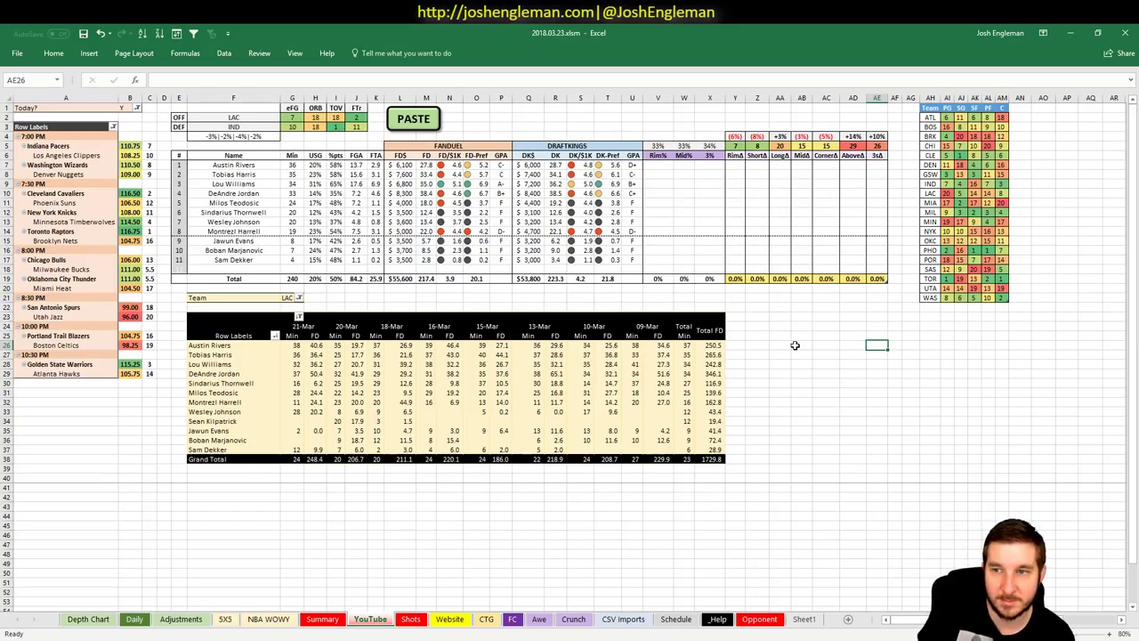
- Set the YouTube sheet's Team filter to WAS to bring up Washington's projections and recent games
{"action": "left_click", "coordinate": [263, 116]}
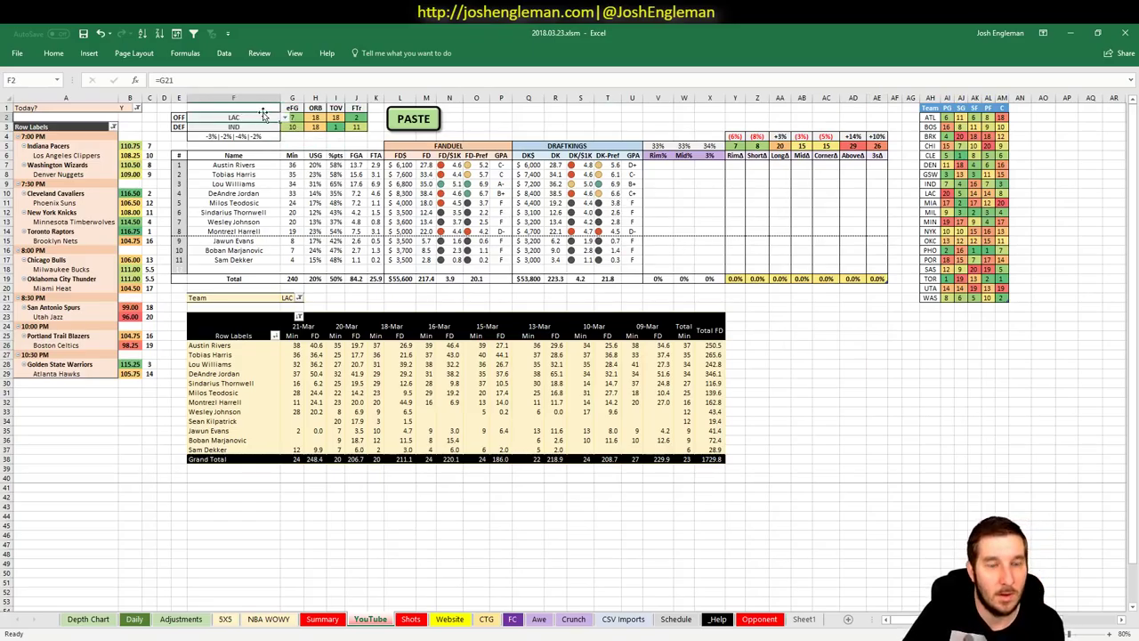
{"action": "left_click", "coordinate": [285, 298]}
{"action": "type", "text": "WAS"}
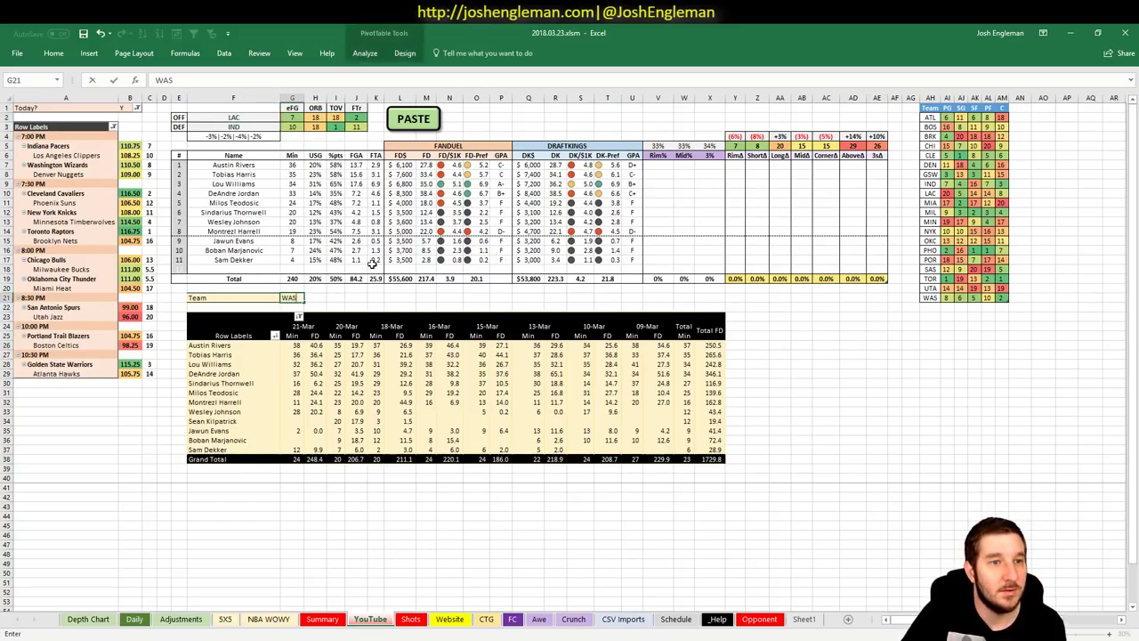
{"action": "key", "text": "Return"}
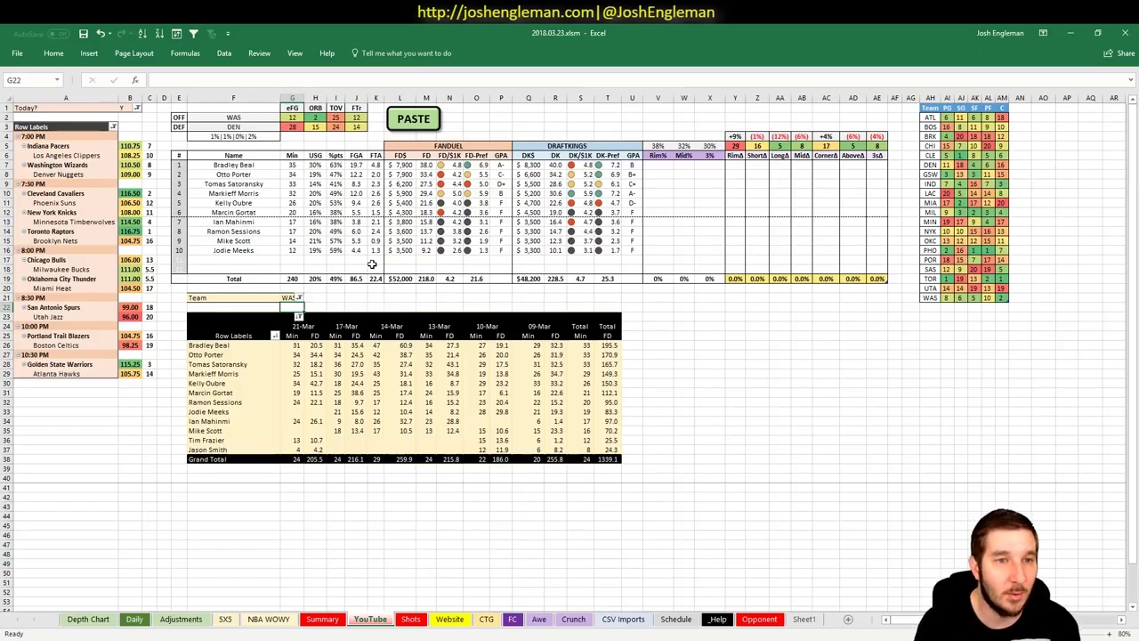
- Switch the Team filter to DEN to bring up Denver's projections against Washington
{"action": "left_click", "coordinate": [287, 298]}
{"action": "type", "text": "DEN"}
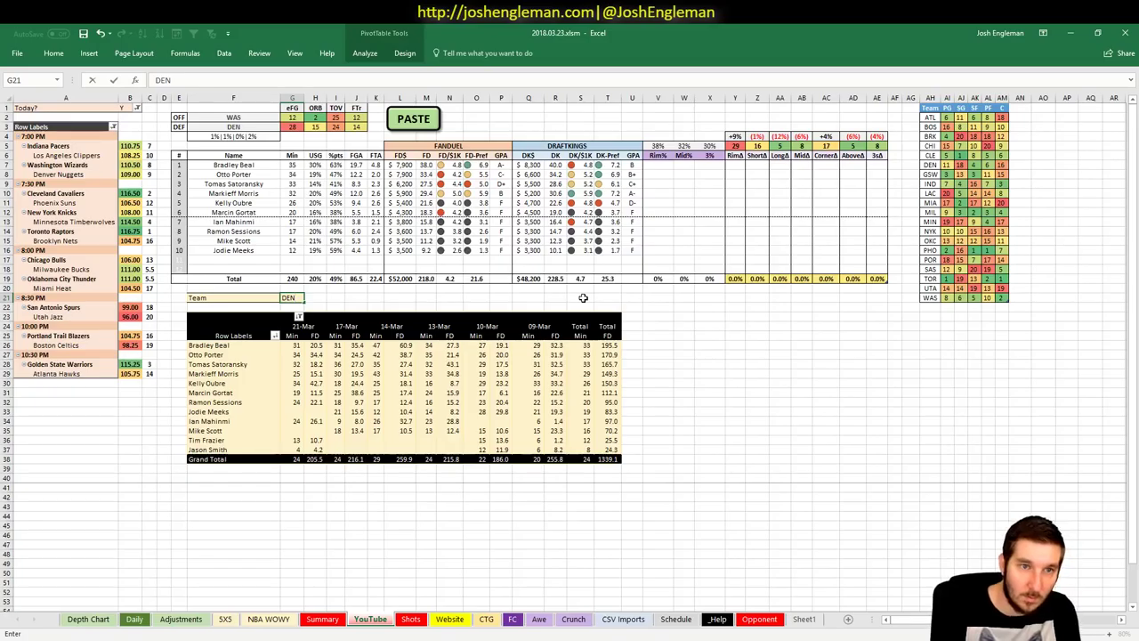
{"action": "key", "text": "Return"}
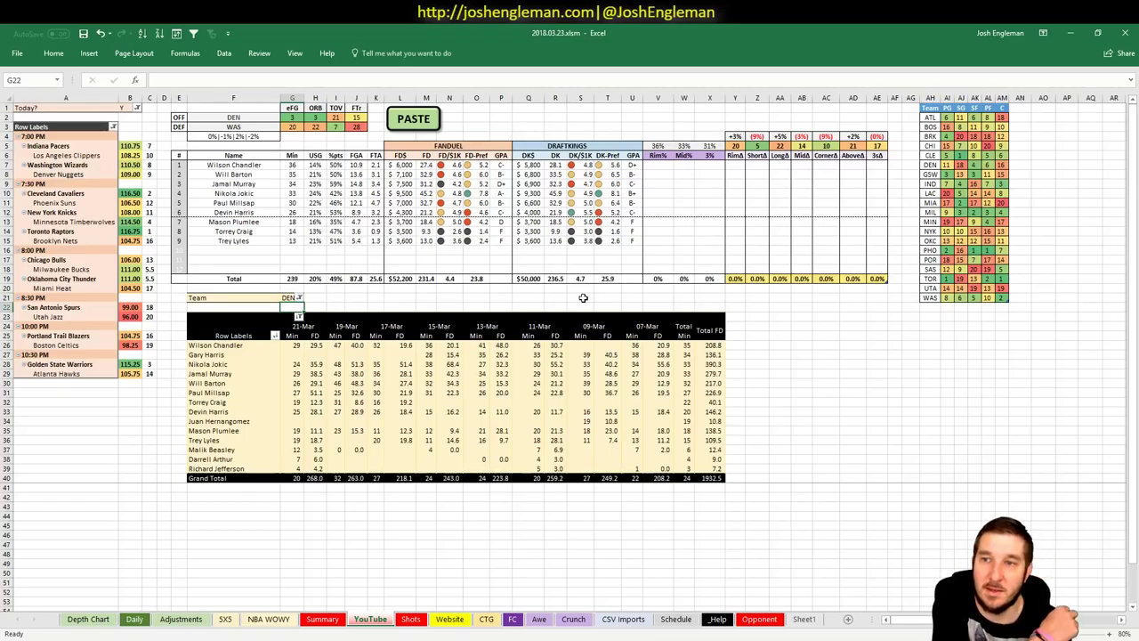
- Check Nikola Jokic's row on the 5X5 sheet, look over the Daily sheet and return to the YouTube sheet
{"action": "left_click", "coordinate": [228, 619]}
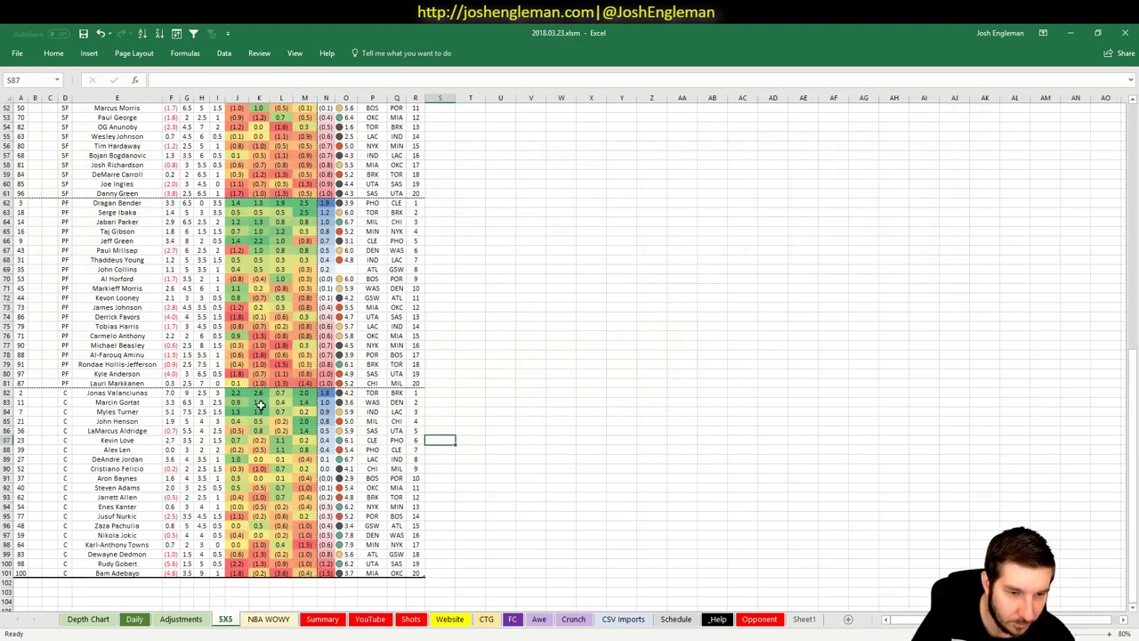
{"action": "left_click", "coordinate": [18, 535]}
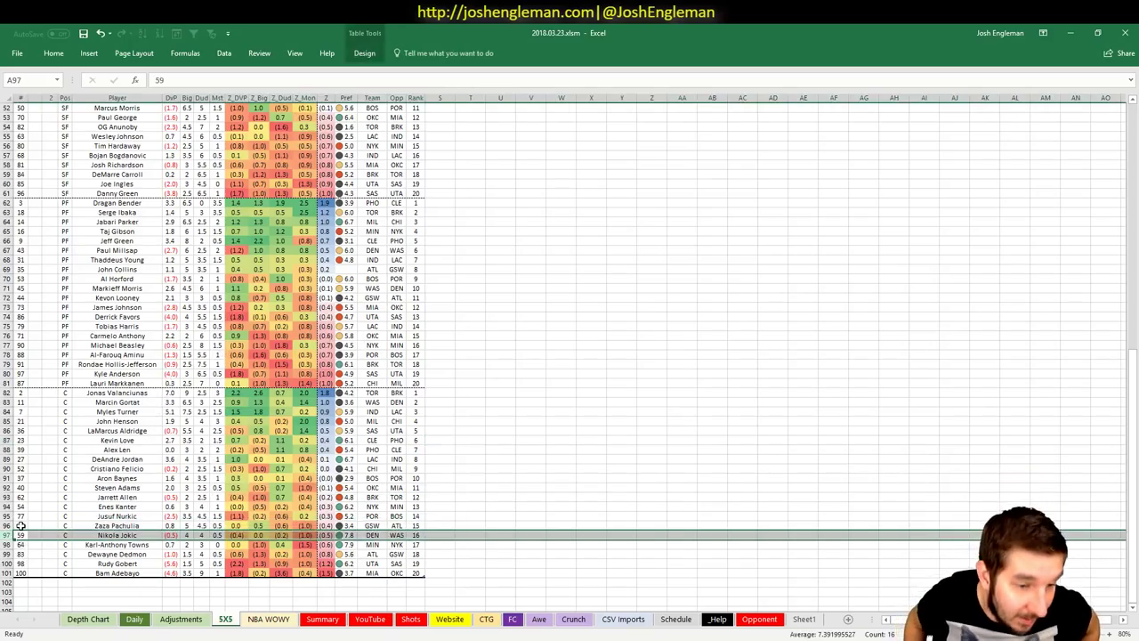
{"action": "left_click", "coordinate": [187, 619]}
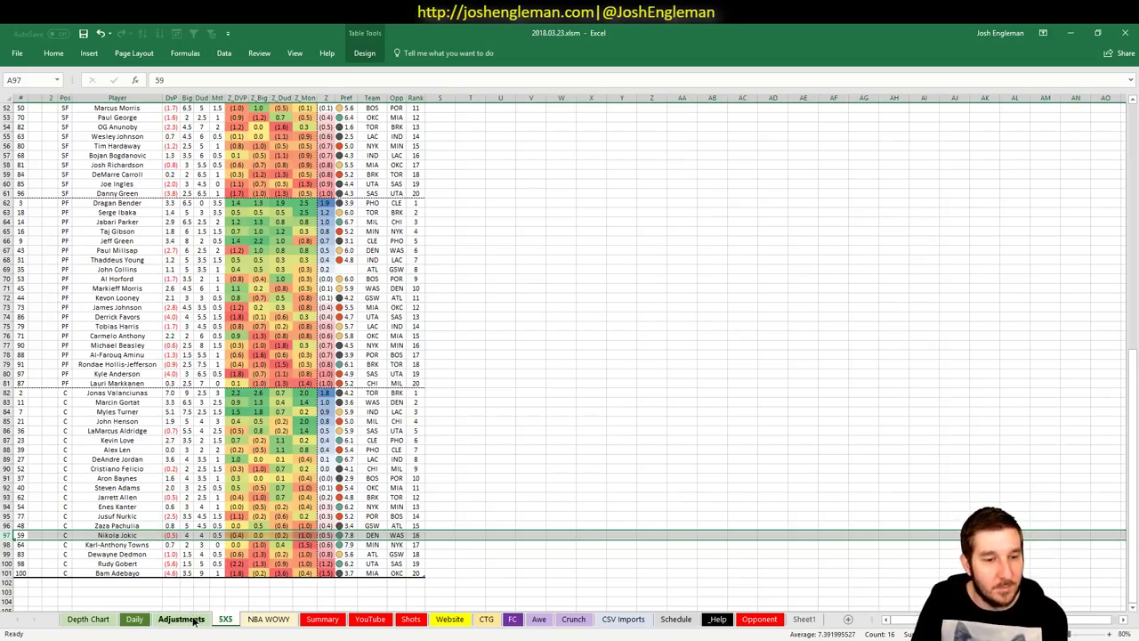
{"action": "left_click", "coordinate": [135, 621]}
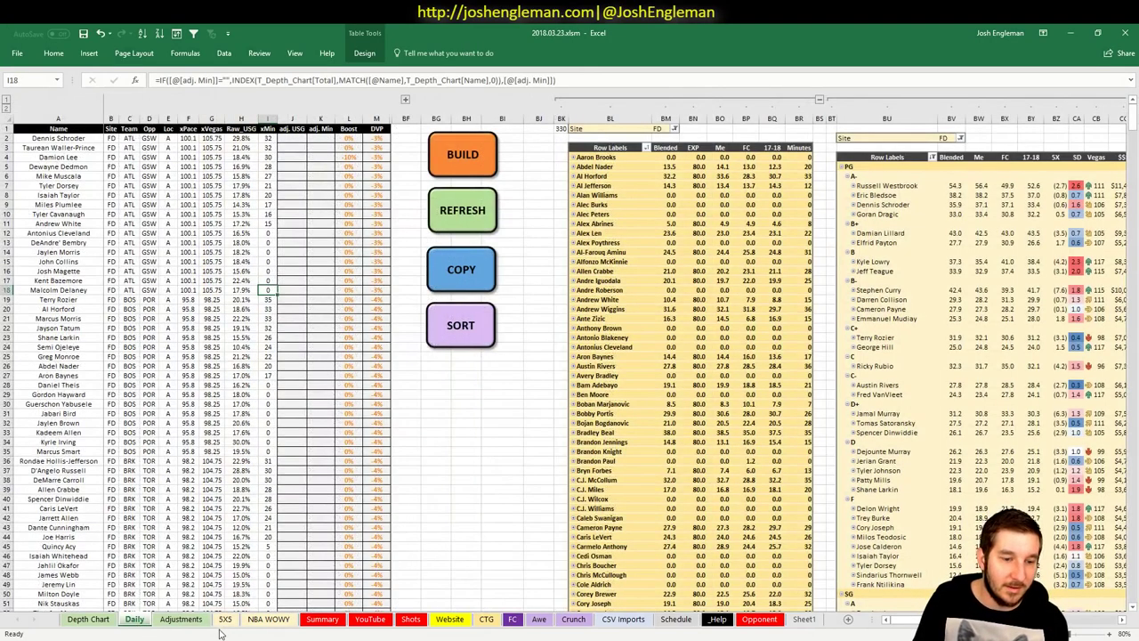
{"action": "left_click", "coordinate": [368, 619]}
{"action": "left_click", "coordinate": [776, 346]}
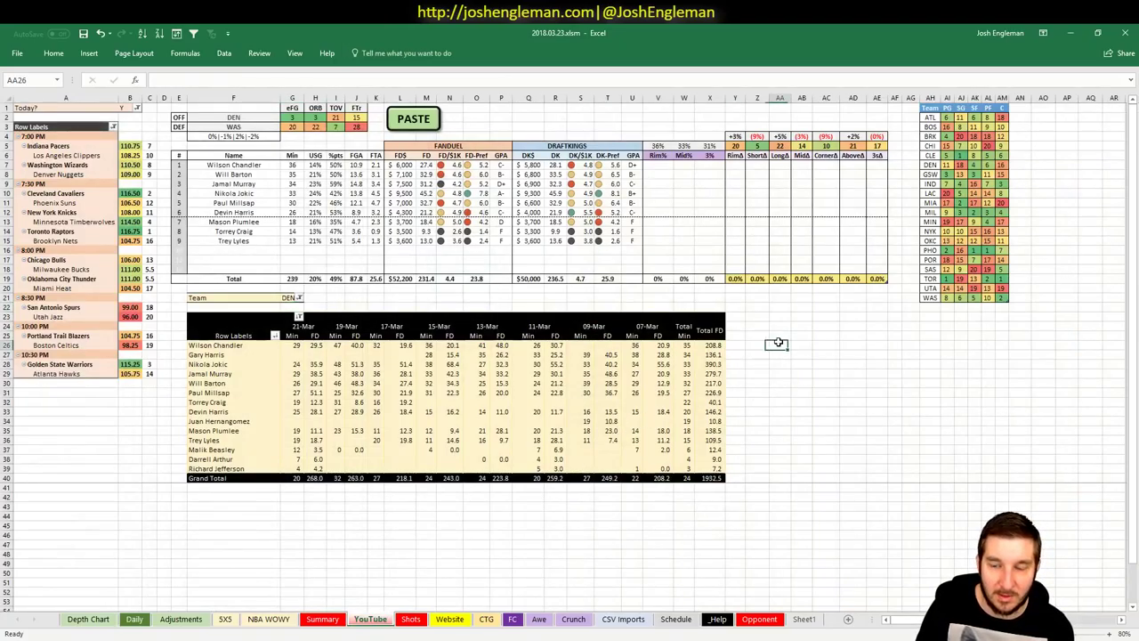
{"action": "left_click", "coordinate": [756, 324]}
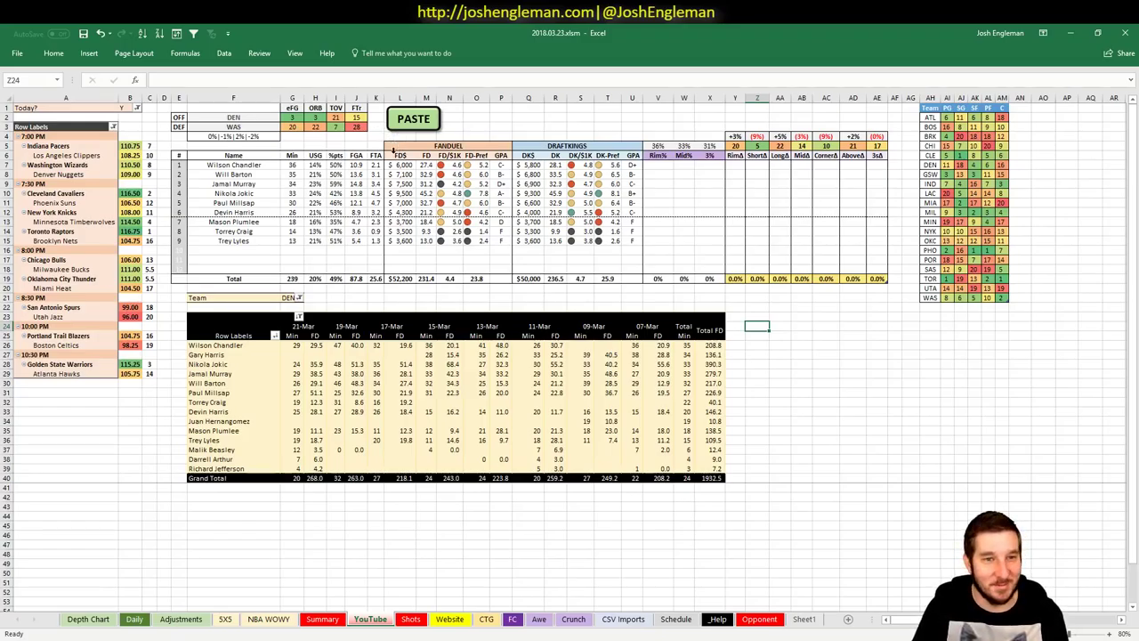
{"action": "left_click", "coordinate": [273, 117]}
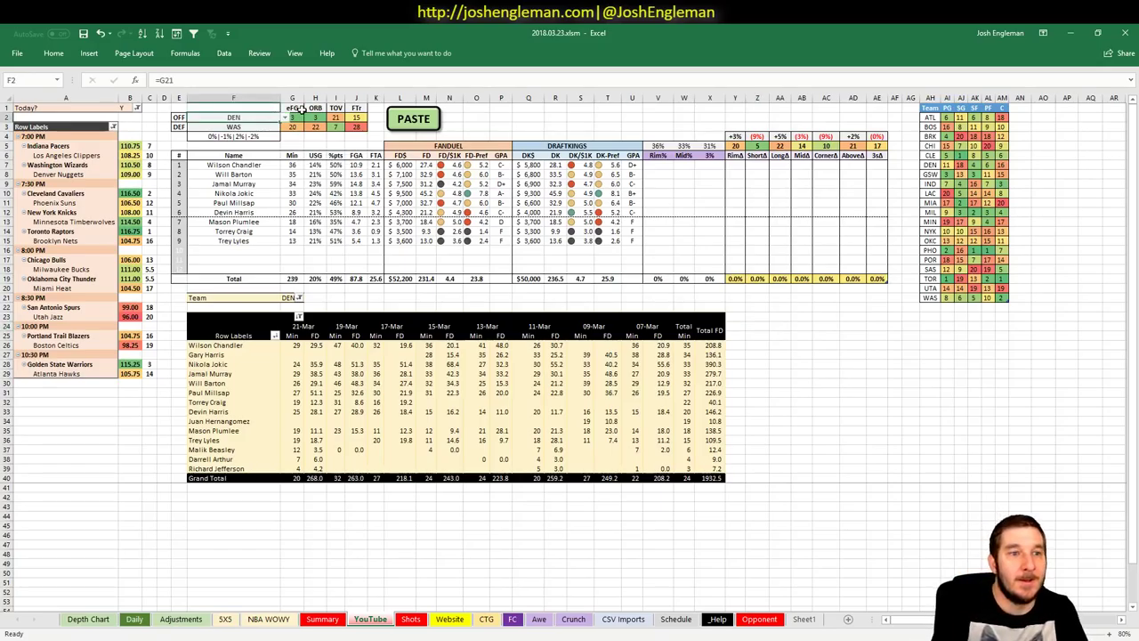
{"action": "type", "text": "CLE"}
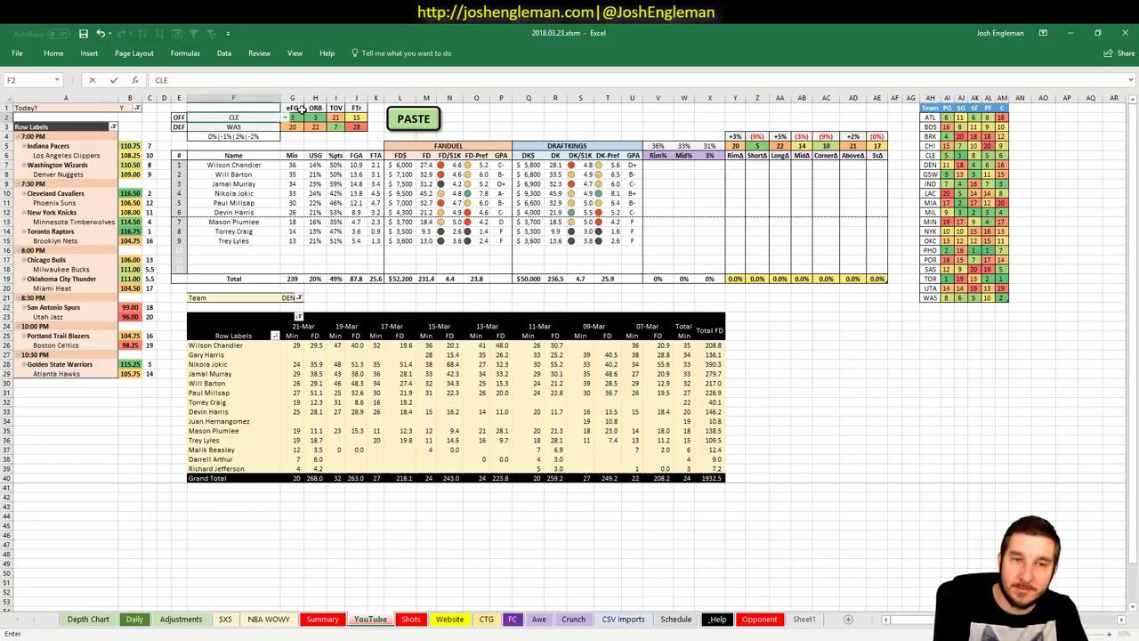
{"action": "key", "text": "Escape"}
- Set the YouTube sheet's Team filter to CLE to bring up Cleveland's projections and game log
{"action": "left_click", "coordinate": [287, 297]}
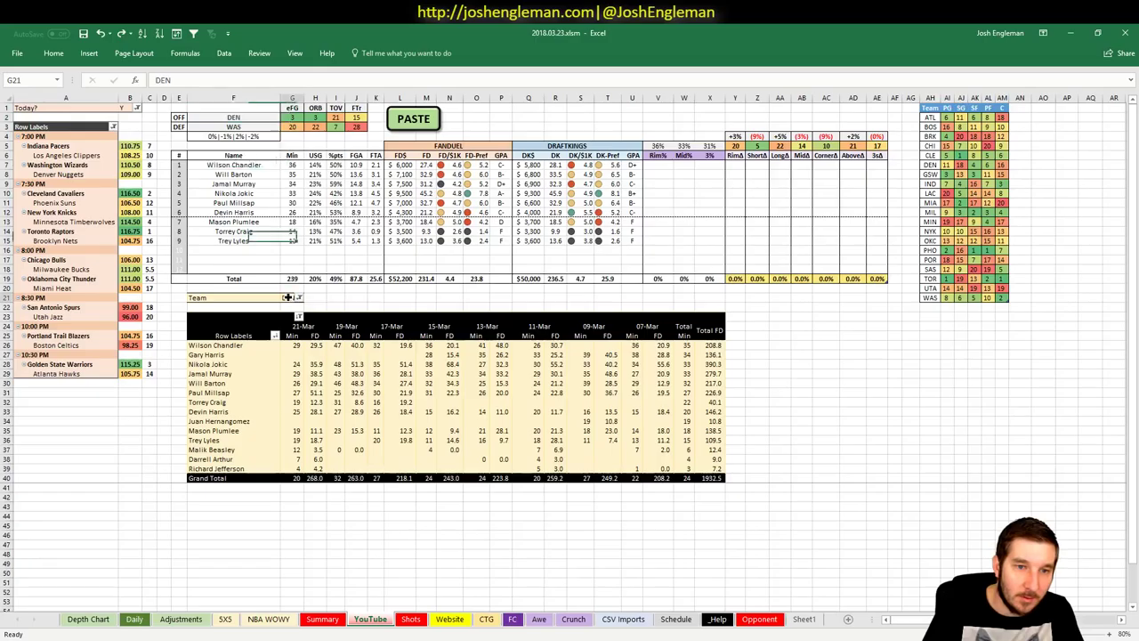
{"action": "type", "text": "CLE"}
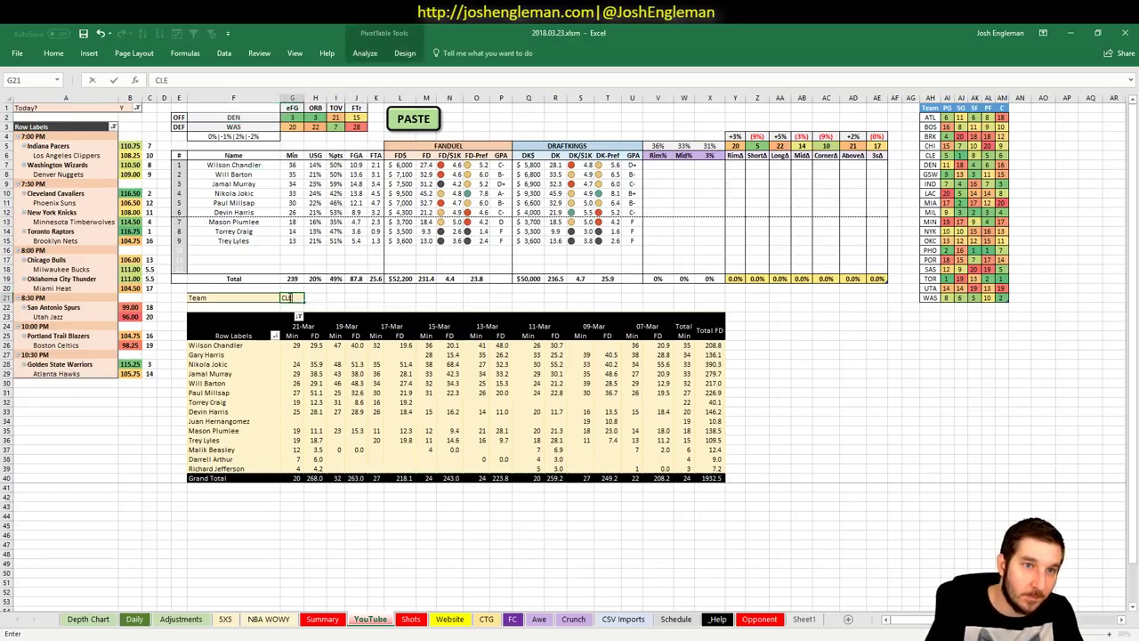
{"action": "key", "text": "Return"}
{"action": "left_click", "coordinate": [360, 297]}
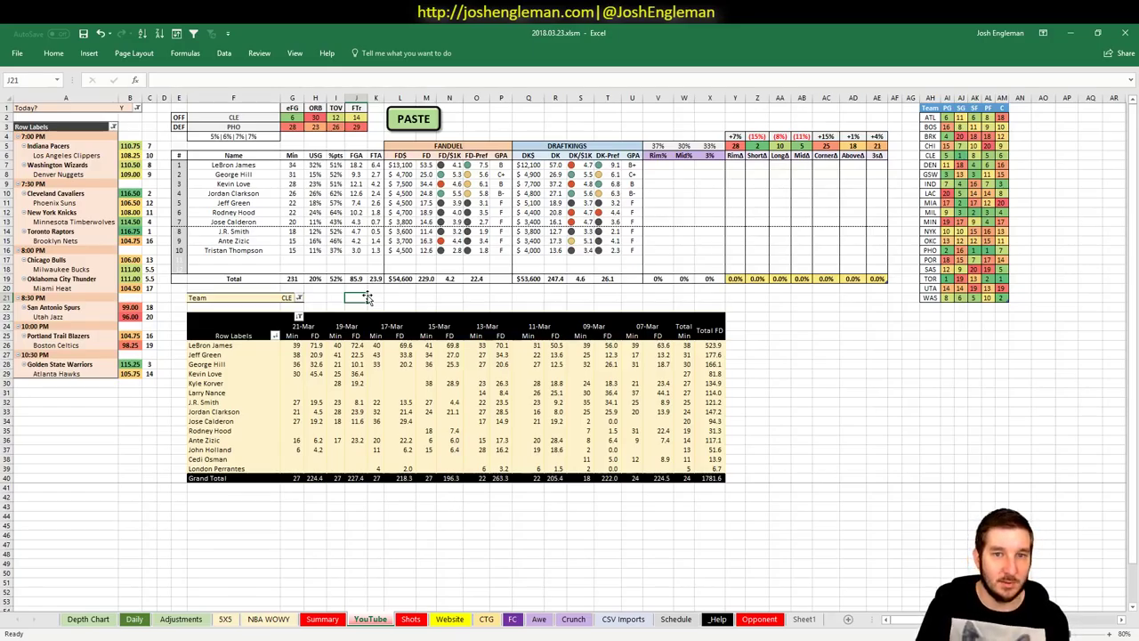
- Change the Team filter to PHO to bring up Phoenix's projections against Cleveland
{"action": "left_click", "coordinate": [290, 297]}
{"action": "type", "text": "PHO"}
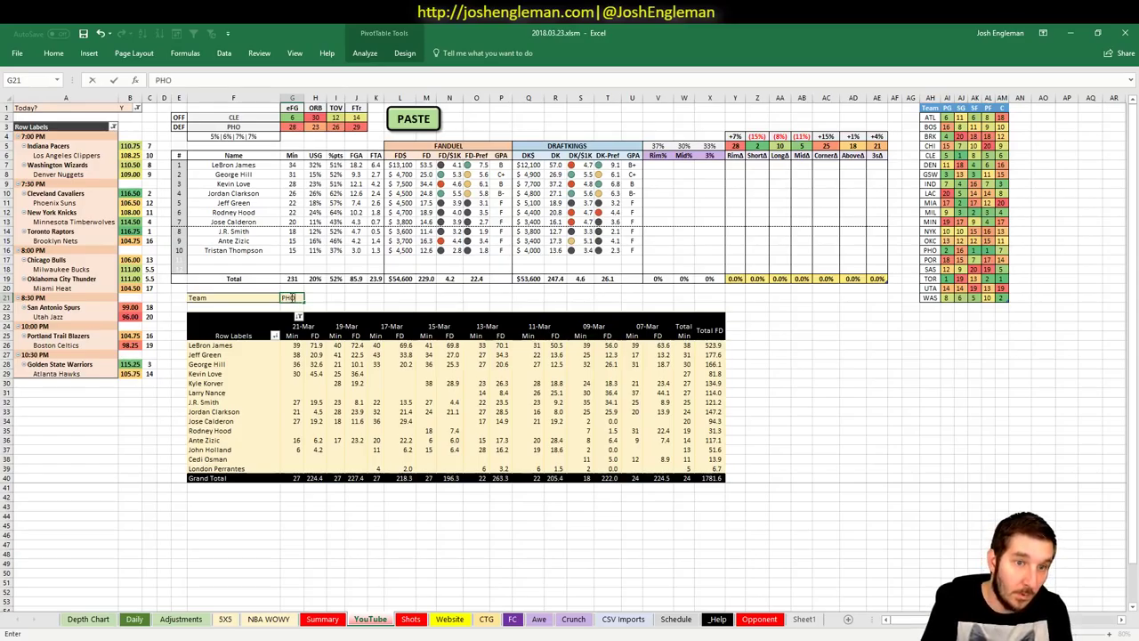
{"action": "key", "text": "Return"}
{"action": "left_click", "coordinate": [328, 298]}
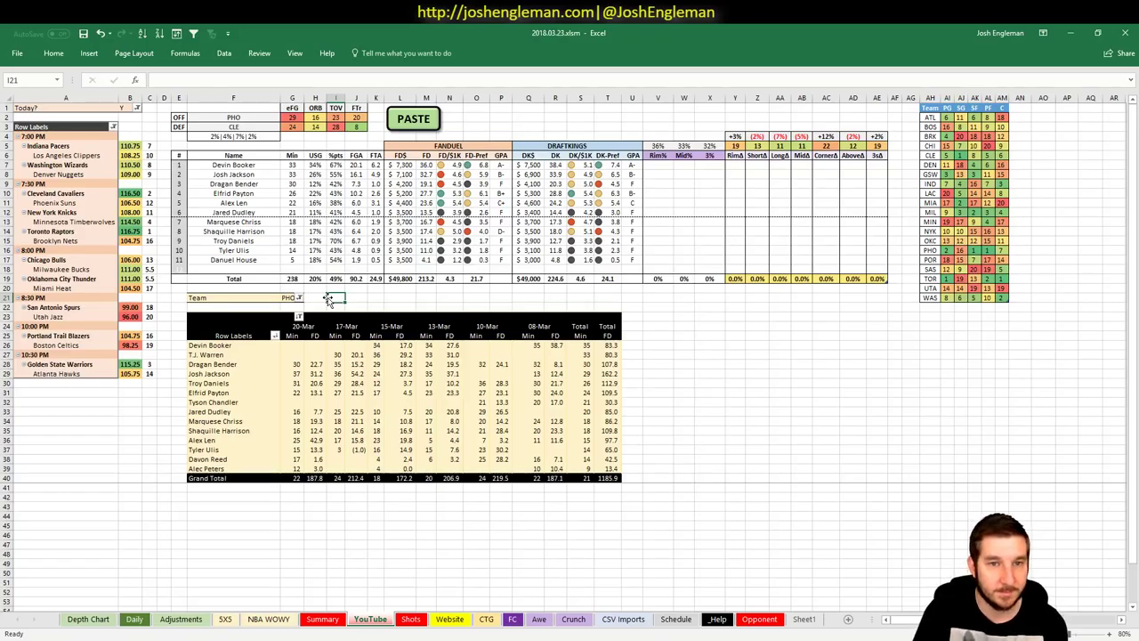
- Set the Team filter above the game log to NYK to bring up the Knicks' projections
{"action": "left_click", "coordinate": [223, 116]}
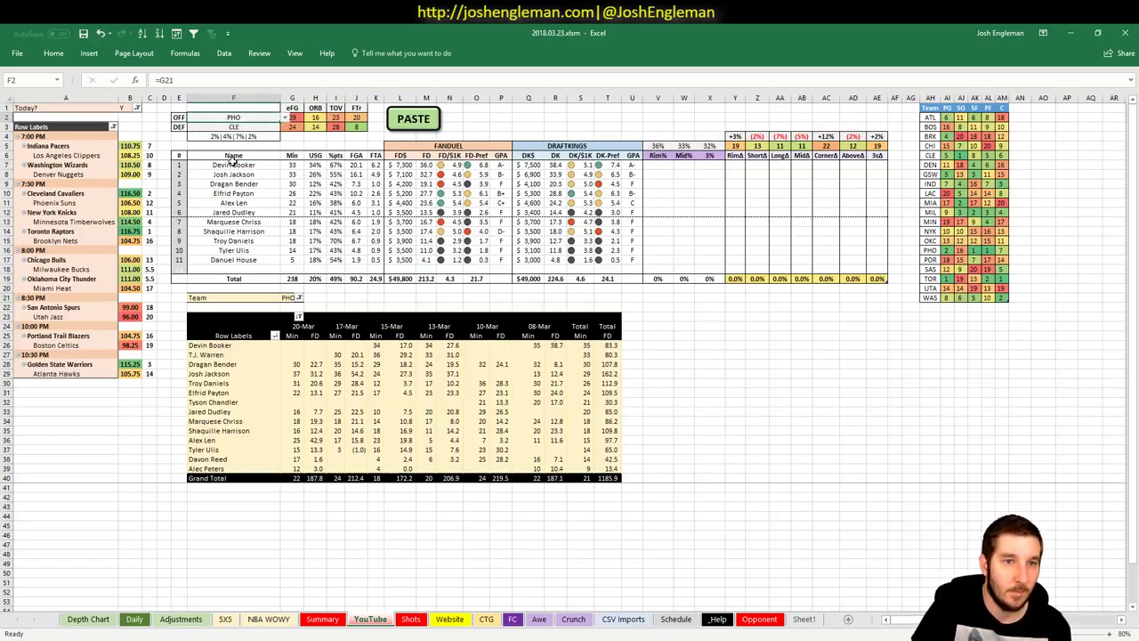
{"action": "left_click", "coordinate": [293, 298]}
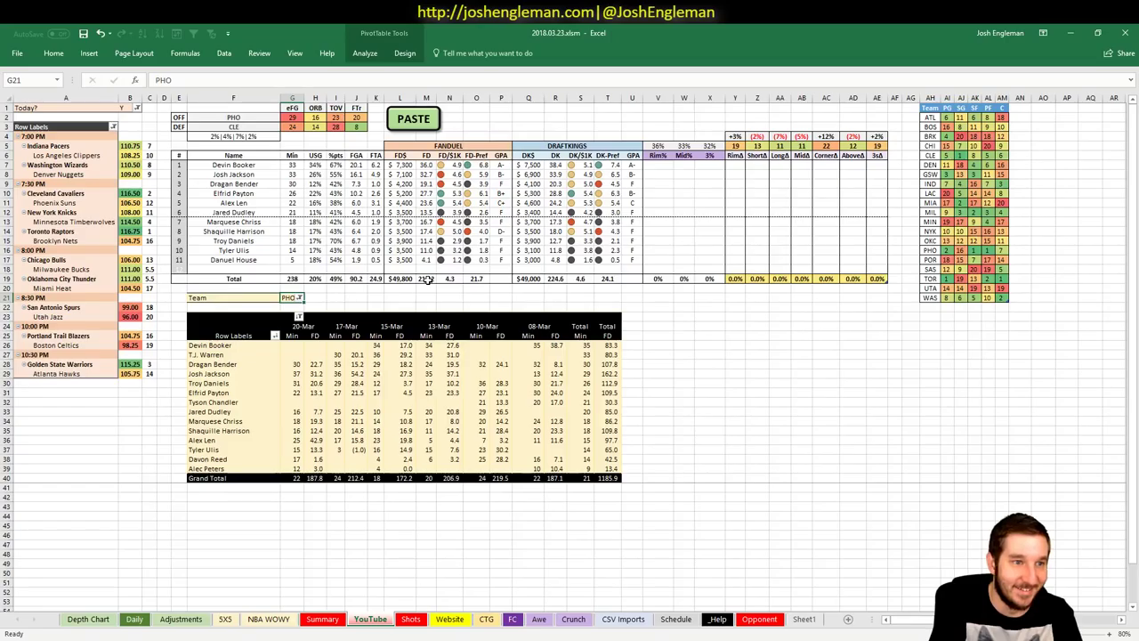
{"action": "type", "text": "NYK"}
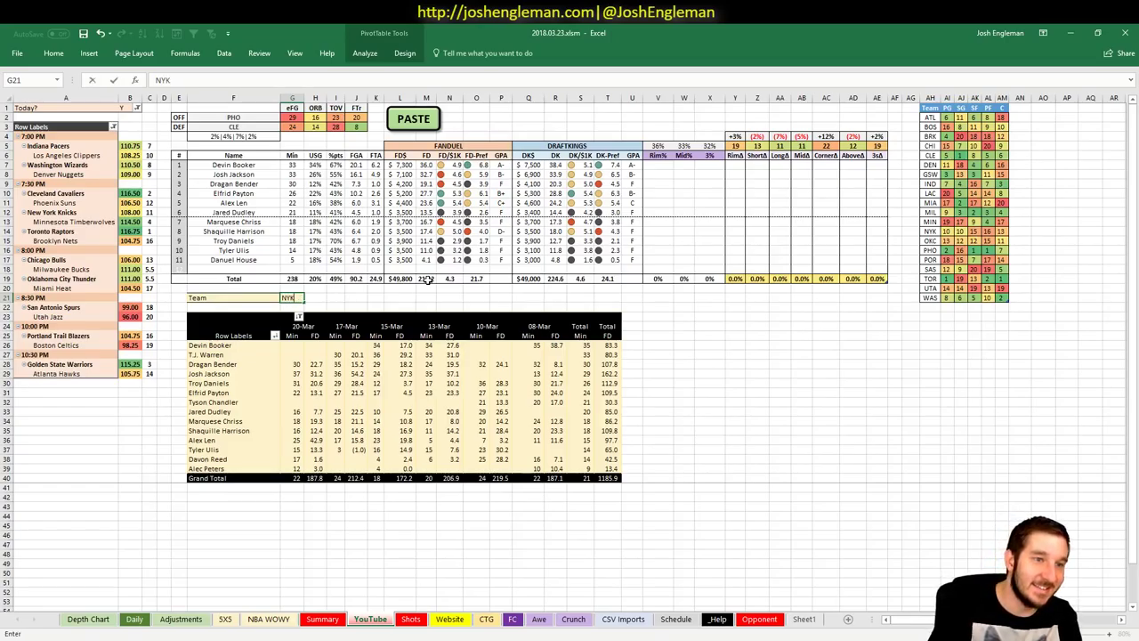
{"action": "key", "text": "Return"}
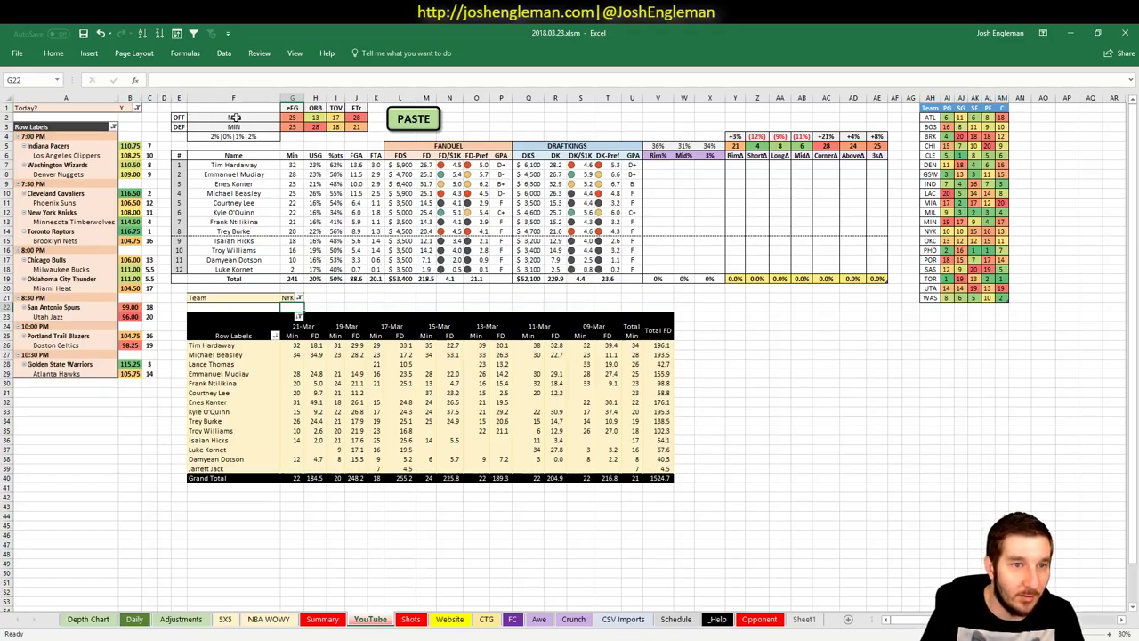
- Switch the Team filter to MIN to bring up Minnesota's projections against the Knicks
{"action": "left_click", "coordinate": [288, 298]}
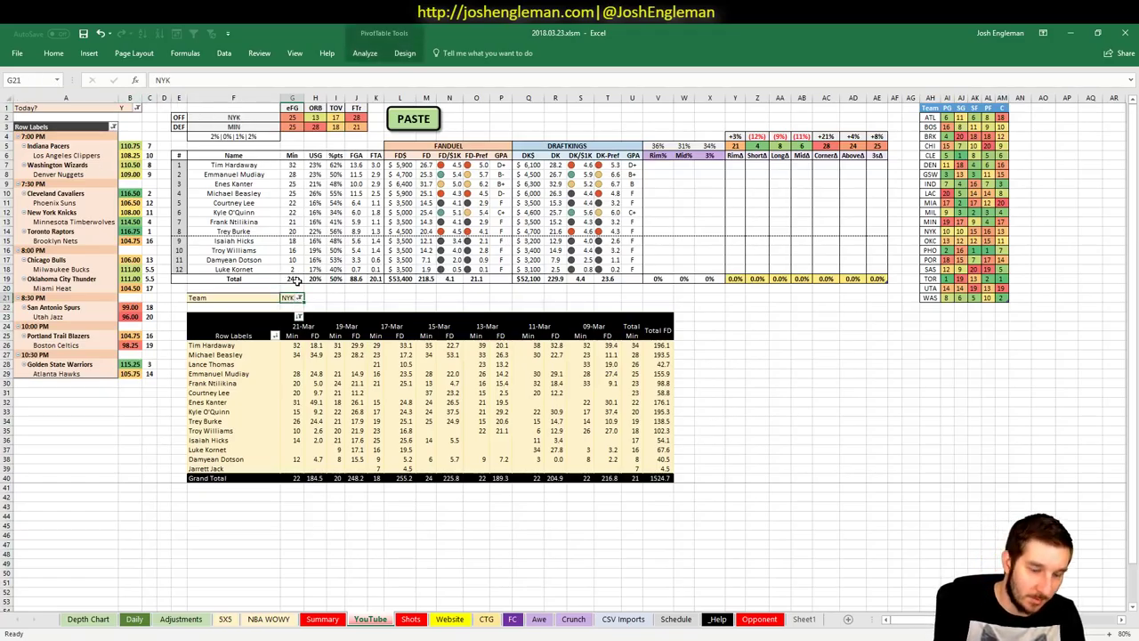
{"action": "type", "text": "MIN"}
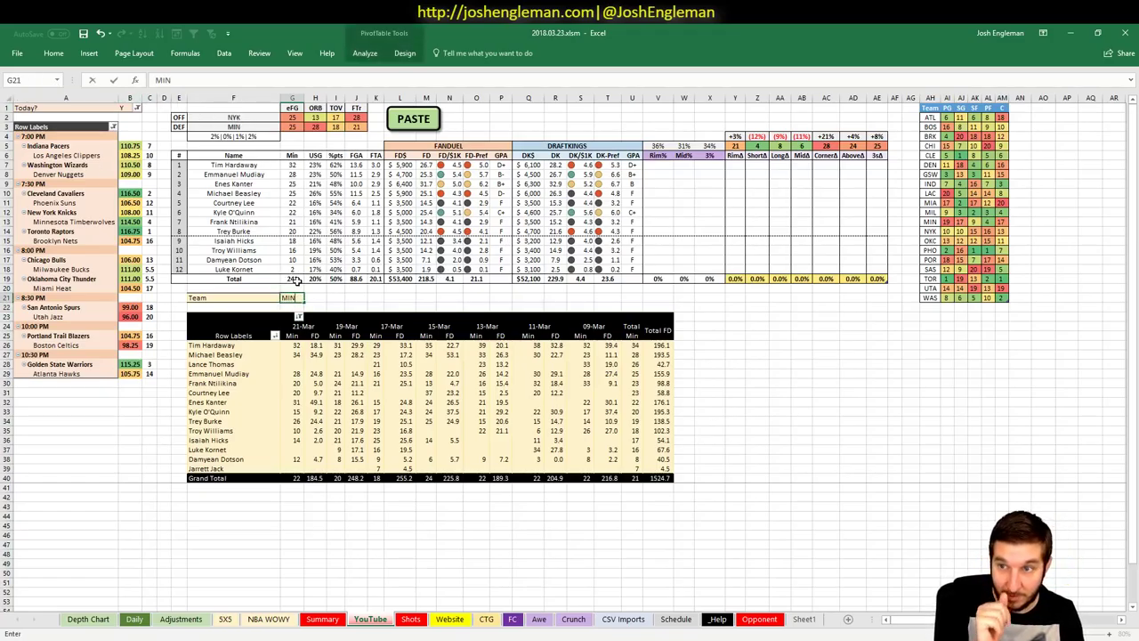
{"action": "key", "text": "Return"}
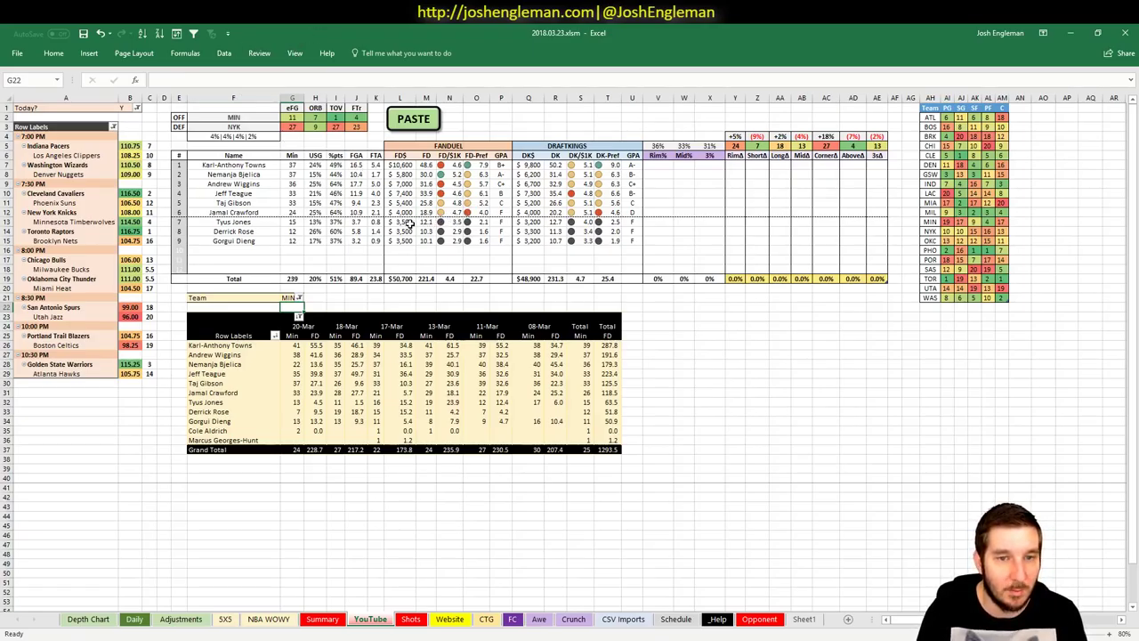
- Set the YouTube sheet's Team filter to TOR to bring up Toronto's projections and game log
{"action": "left_click", "coordinate": [249, 116]}
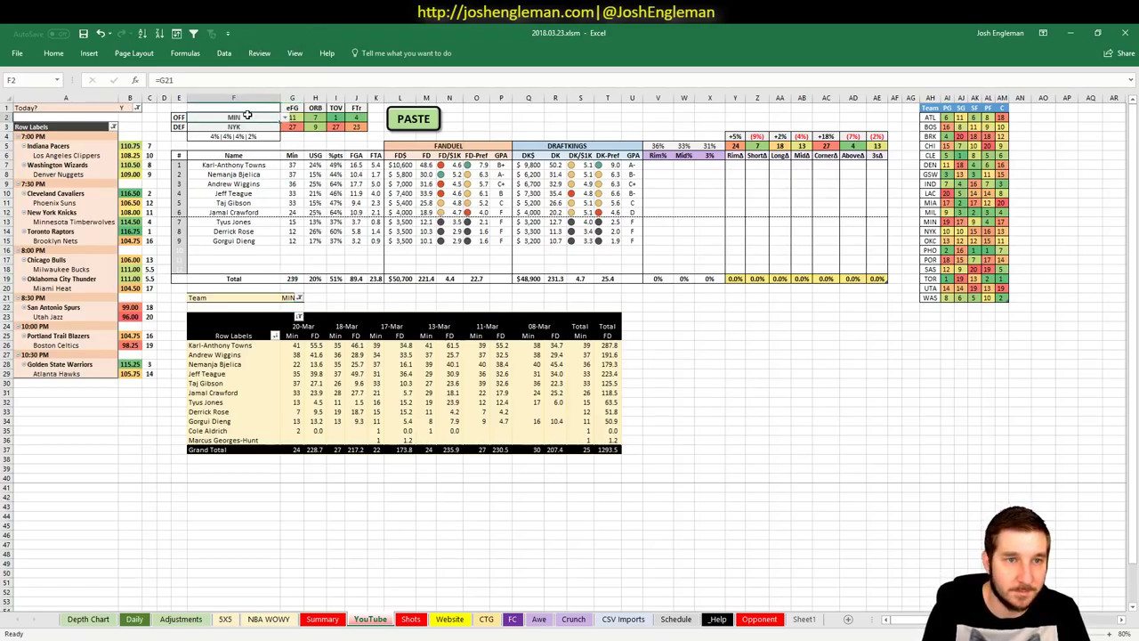
{"action": "left_click", "coordinate": [290, 297]}
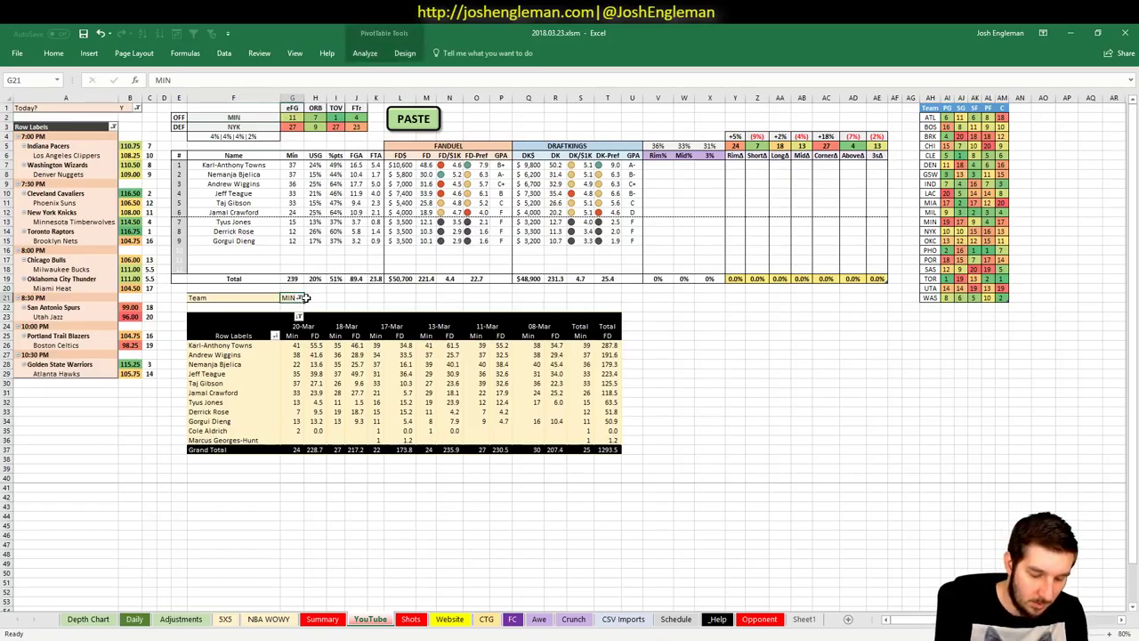
{"action": "type", "text": "TOR"}
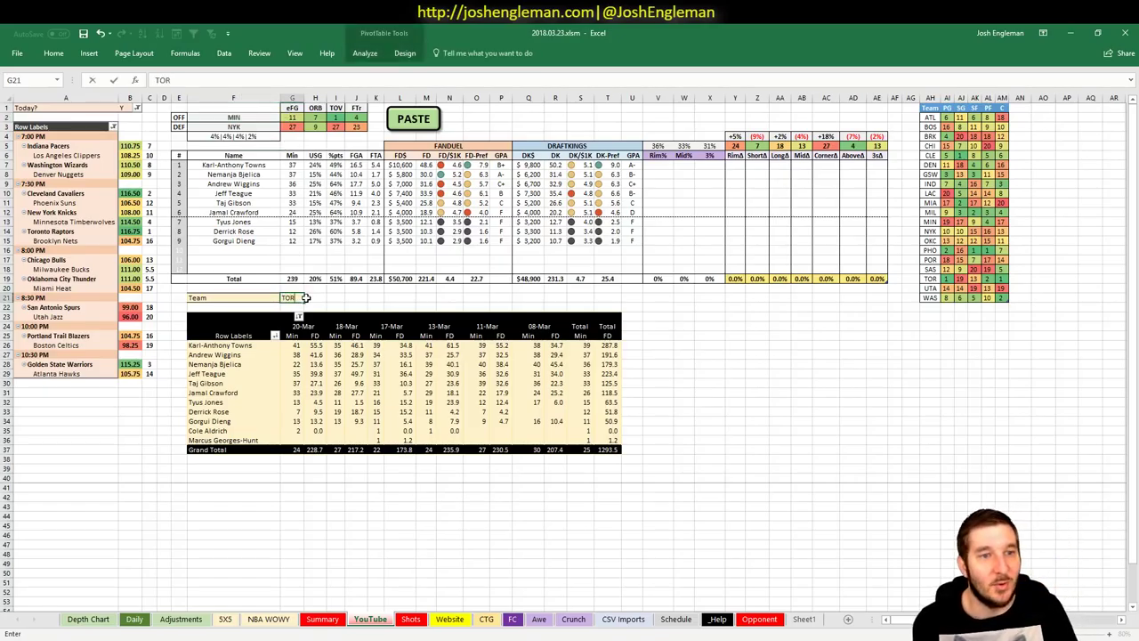
{"action": "key", "text": "Return"}
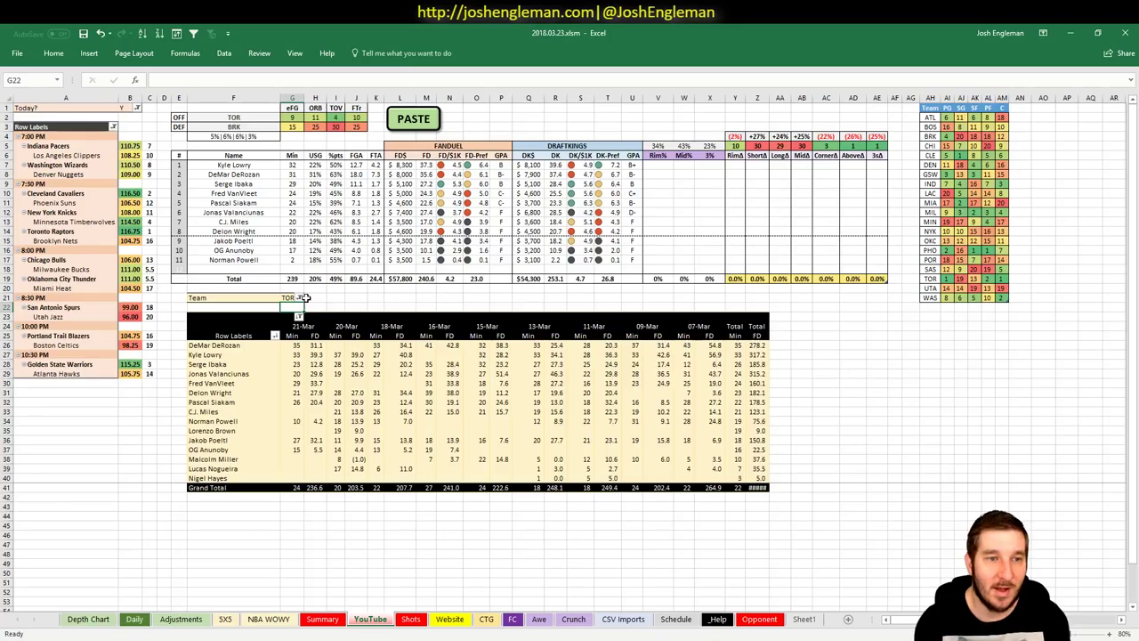
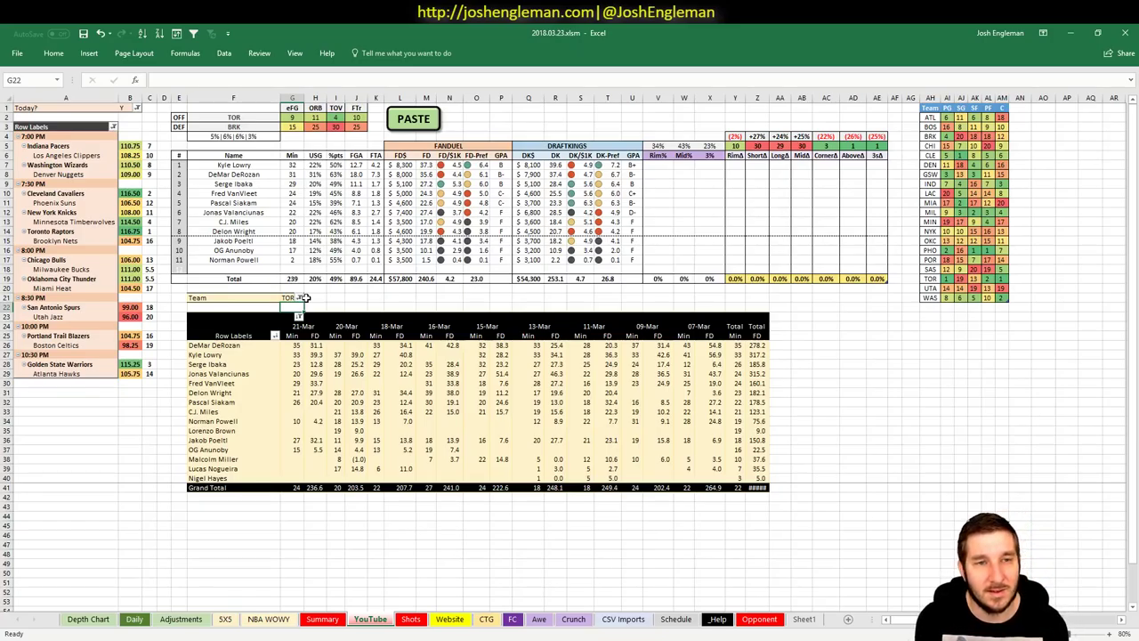
- Change the Team filter to BRK to bring up Brooklyn's projections against Toronto
{"action": "left_click", "coordinate": [229, 119]}
{"action": "left_click", "coordinate": [284, 296]}
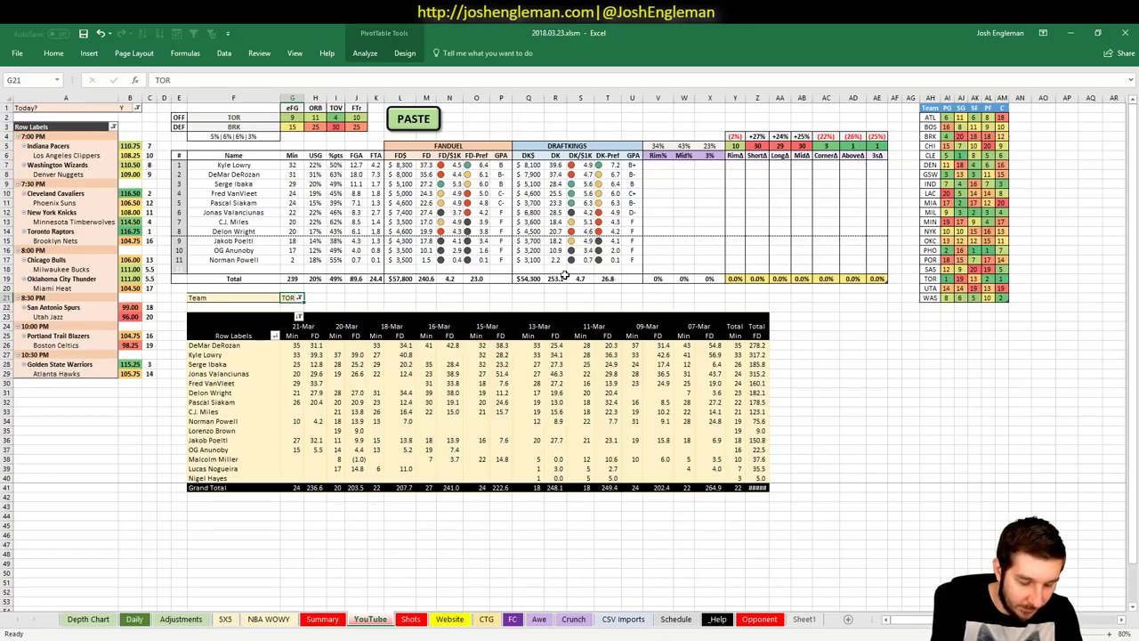
{"action": "type", "text": "BRK"}
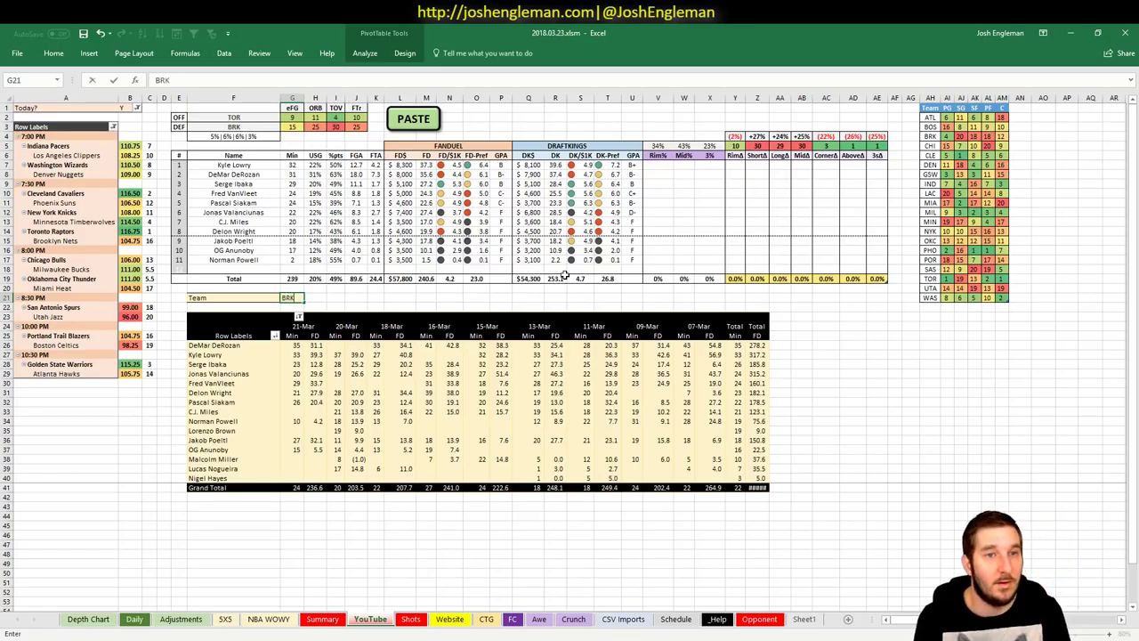
{"action": "key", "text": "Return"}
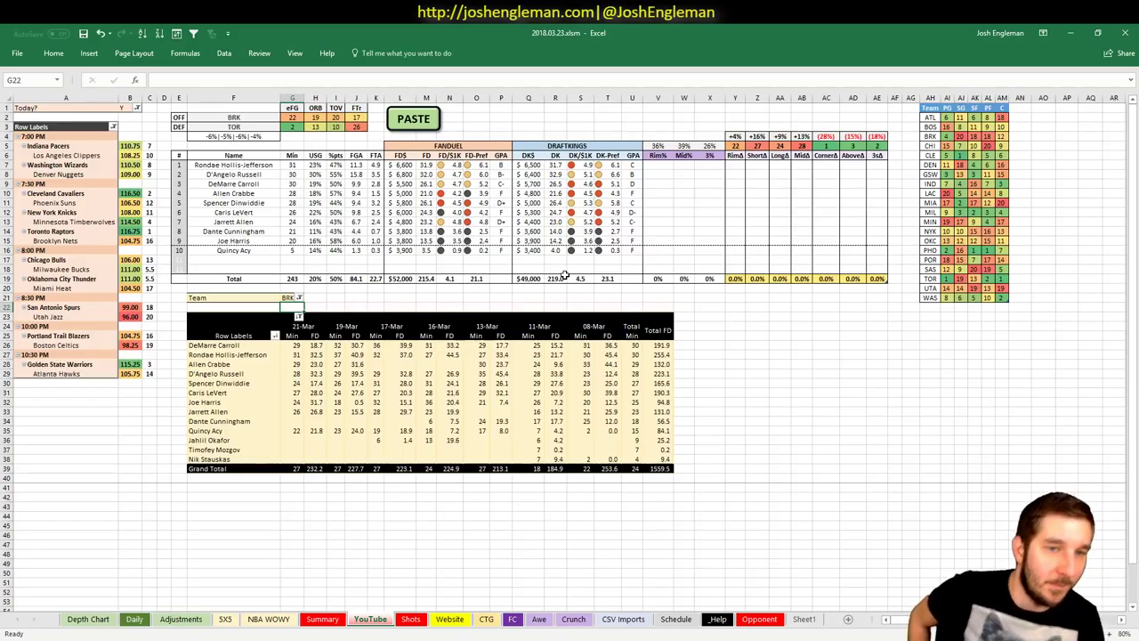
- Set the Team filter above the game log to CHI to bring up Chicago's projections against Milwaukee
{"action": "left_click", "coordinate": [289, 296]}
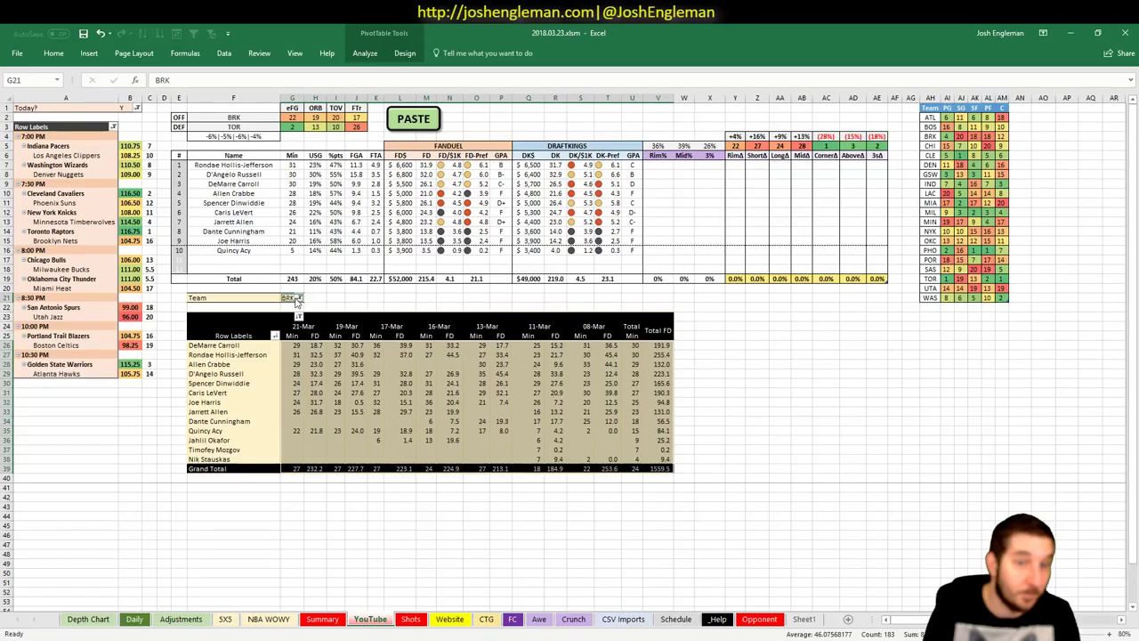
{"action": "type", "text": "CHI"}
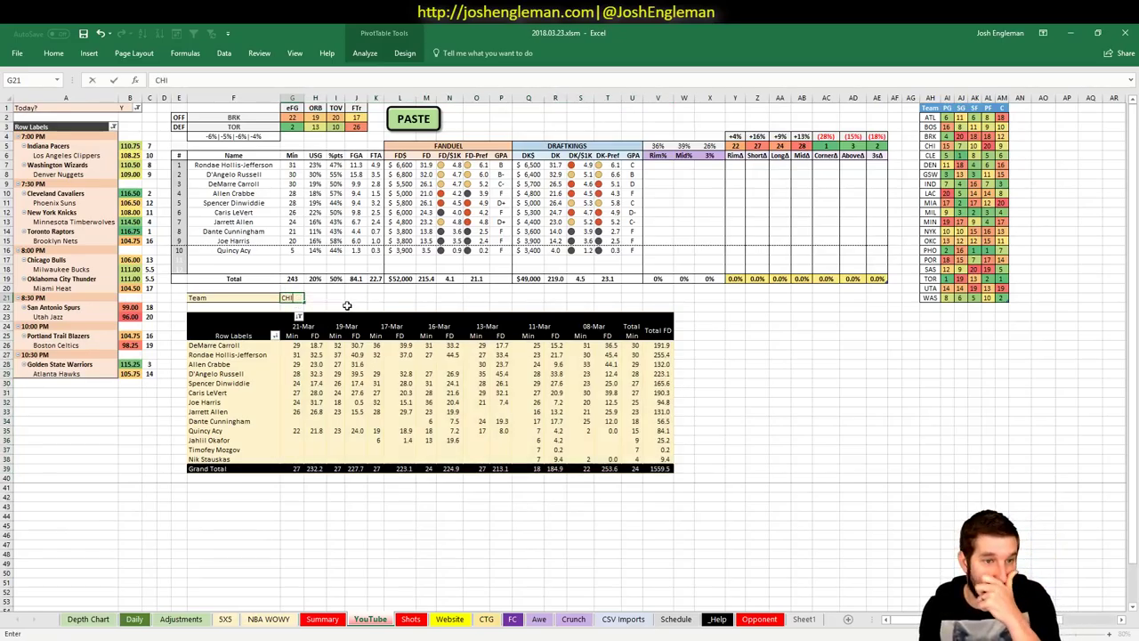
{"action": "key", "text": "Return"}
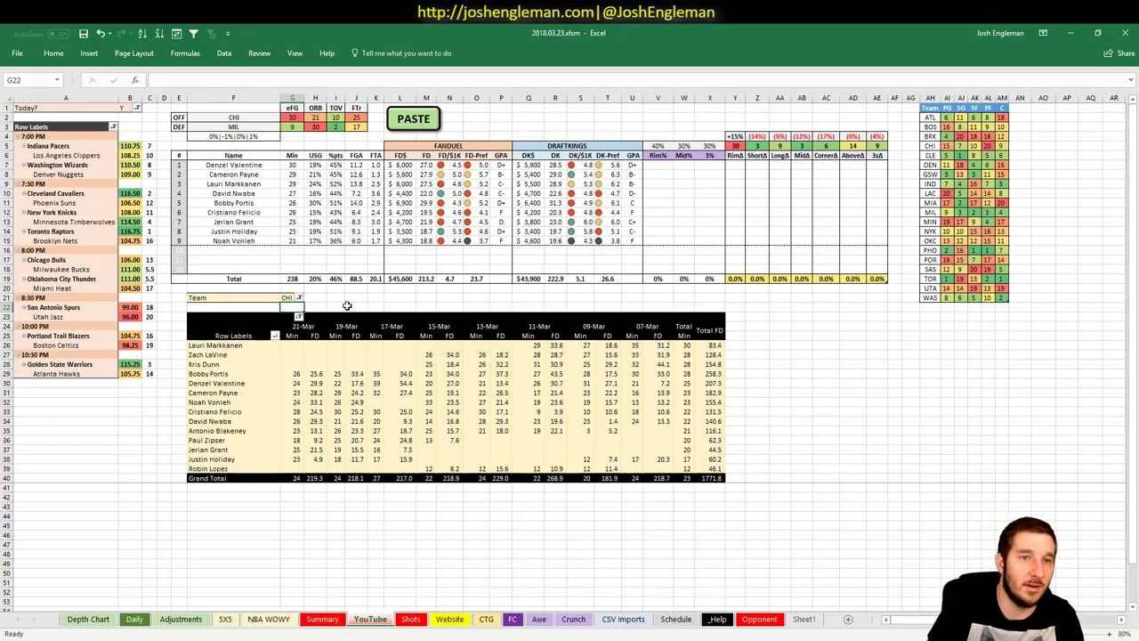
- Change the Team filter to MIL to bring up Milwaukee's projections and game log
{"action": "key", "text": "Up"}
{"action": "type", "text": "MI"}
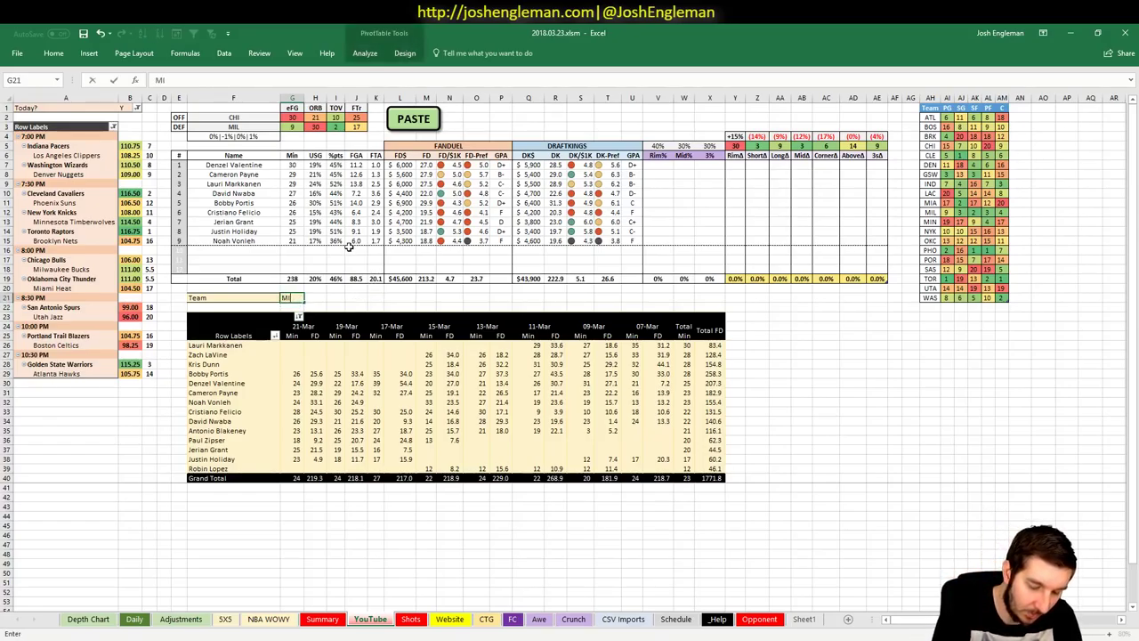
{"action": "type", "text": "L"}
{"action": "key", "text": "Return"}
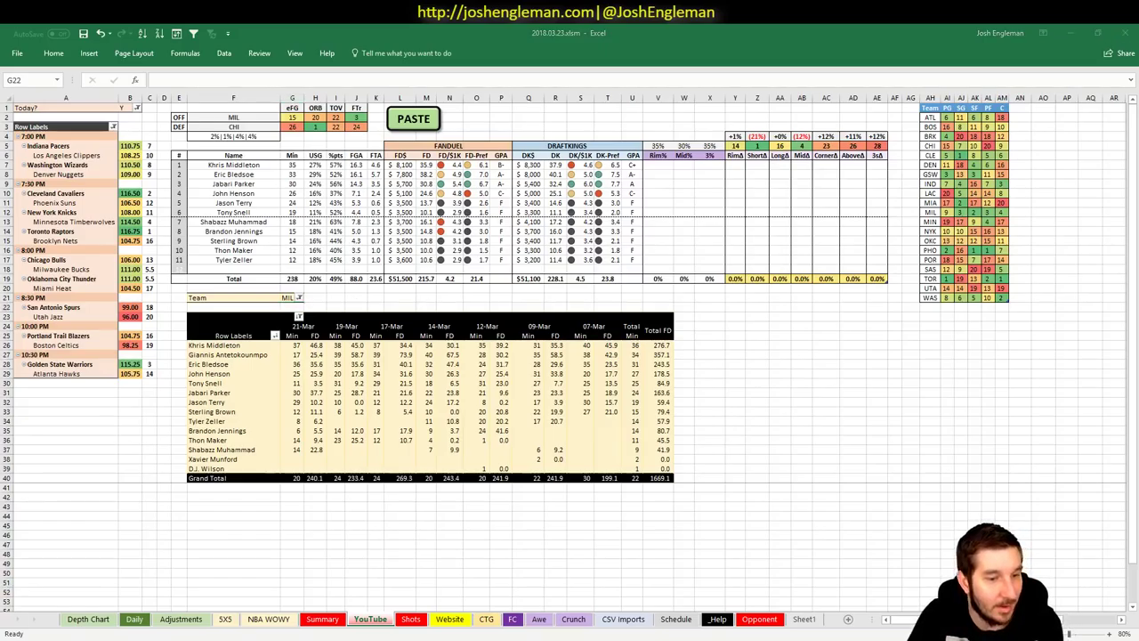
- Switch to the Chrome browser, search Google for "jabari parker" and check his birth details in the player profile
{"action": "key", "text": "alt+Tab"}
{"action": "left_click", "coordinate": [743, 53]}
{"action": "type", "text": "jab"}
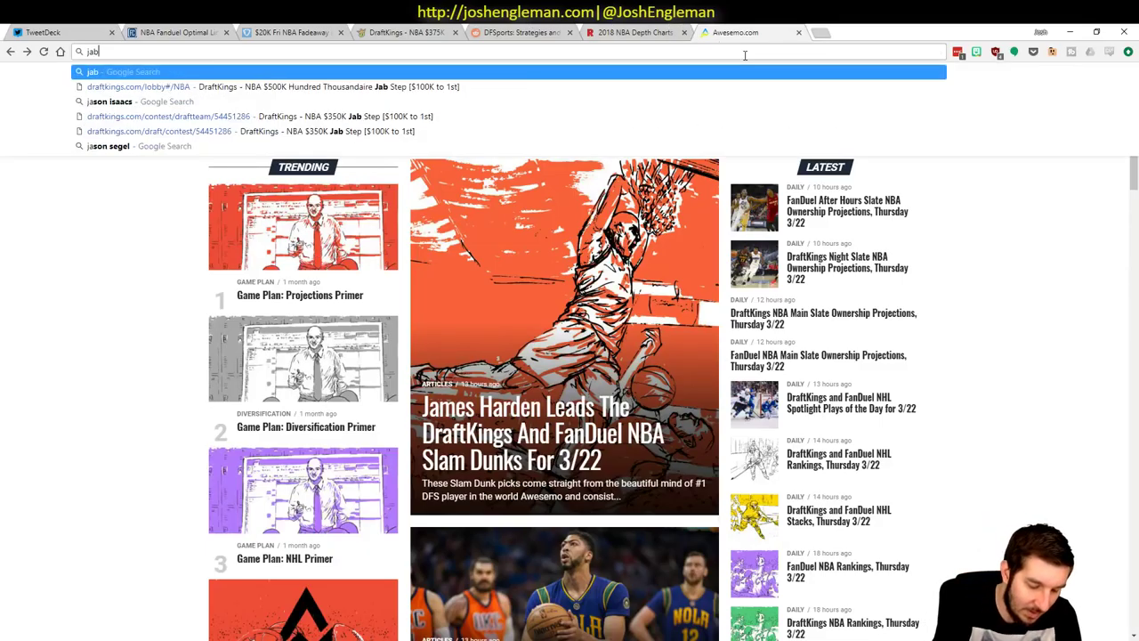
{"action": "type", "text": "ari parker"}
{"action": "key", "text": "Return"}
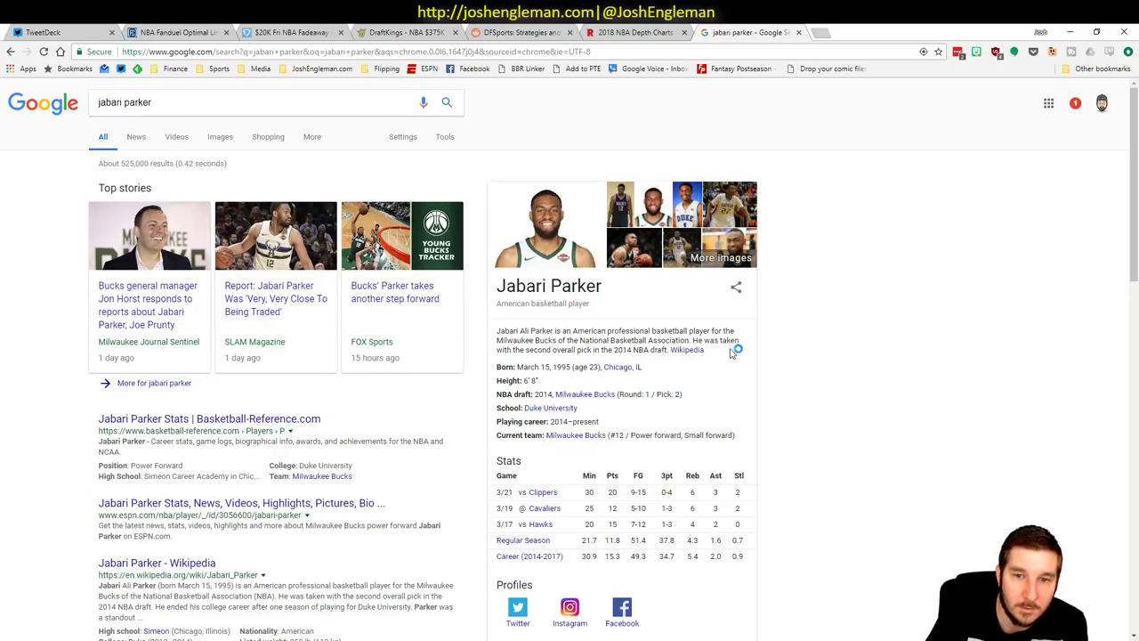
{"action": "left_click_drag", "start_coordinate": [634, 366], "coordinate": [556, 366]}
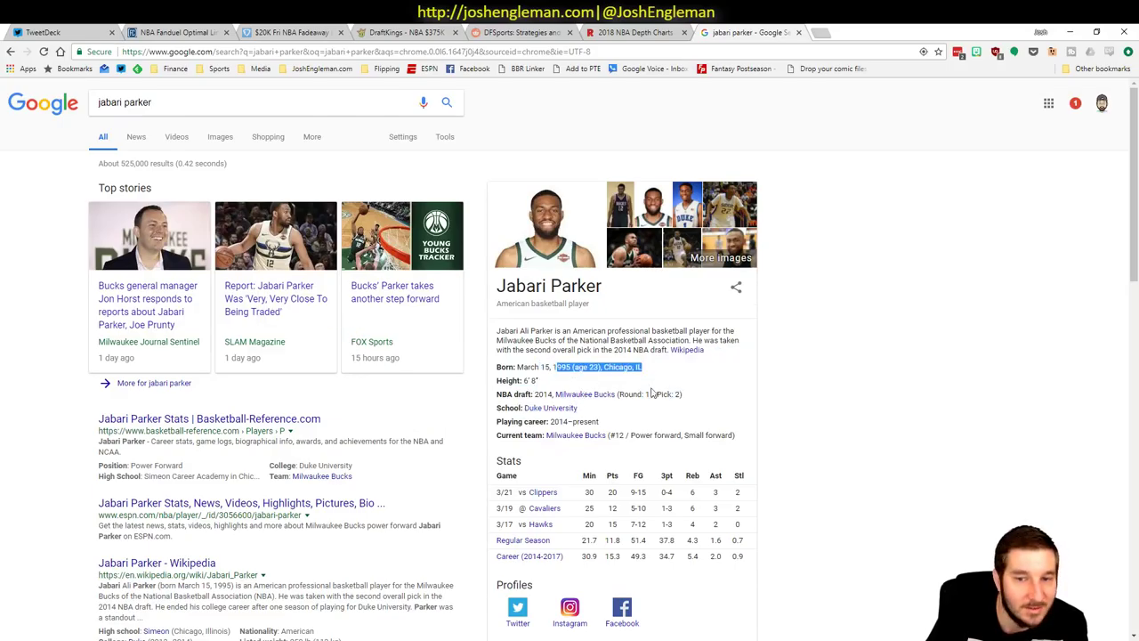
{"action": "left_click", "coordinate": [696, 370]}
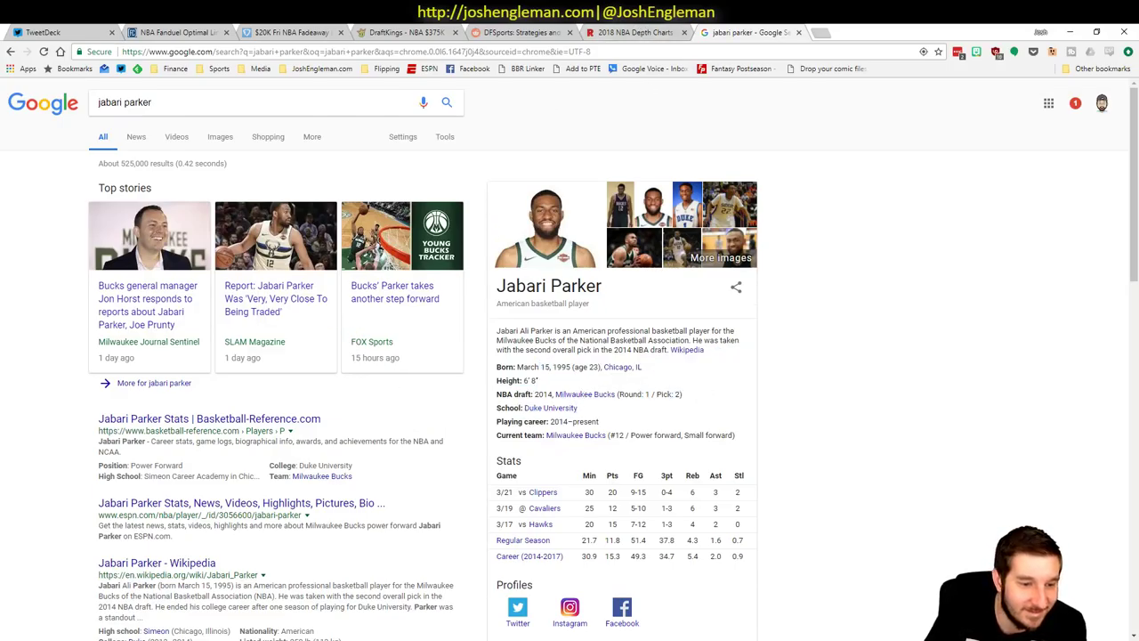
- Return to the Excel workbook and set the Team filter to OKC to bring up Oklahoma City's projections
{"action": "key", "text": "alt+Tab"}
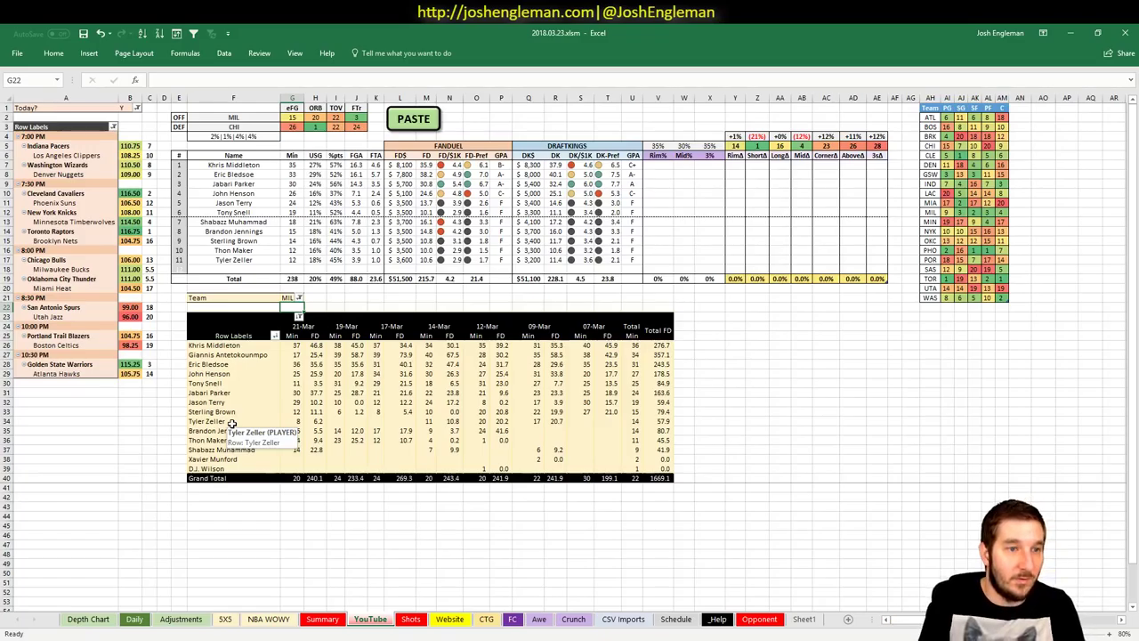
{"action": "left_click", "coordinate": [288, 298]}
{"action": "type", "text": "OKC"}
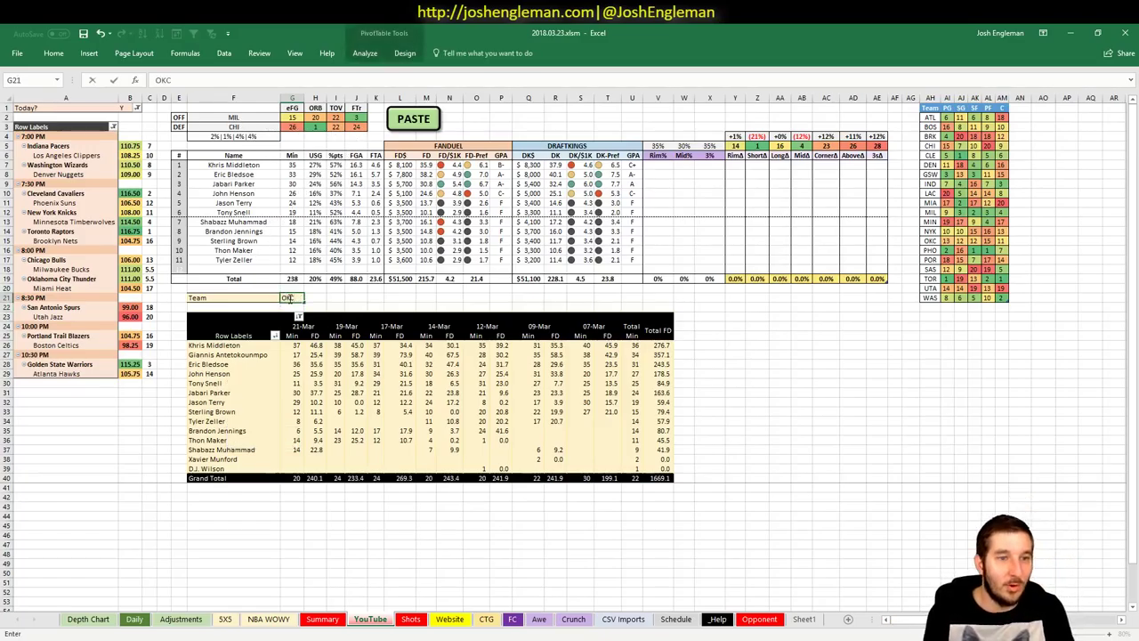
{"action": "key", "text": "Return"}
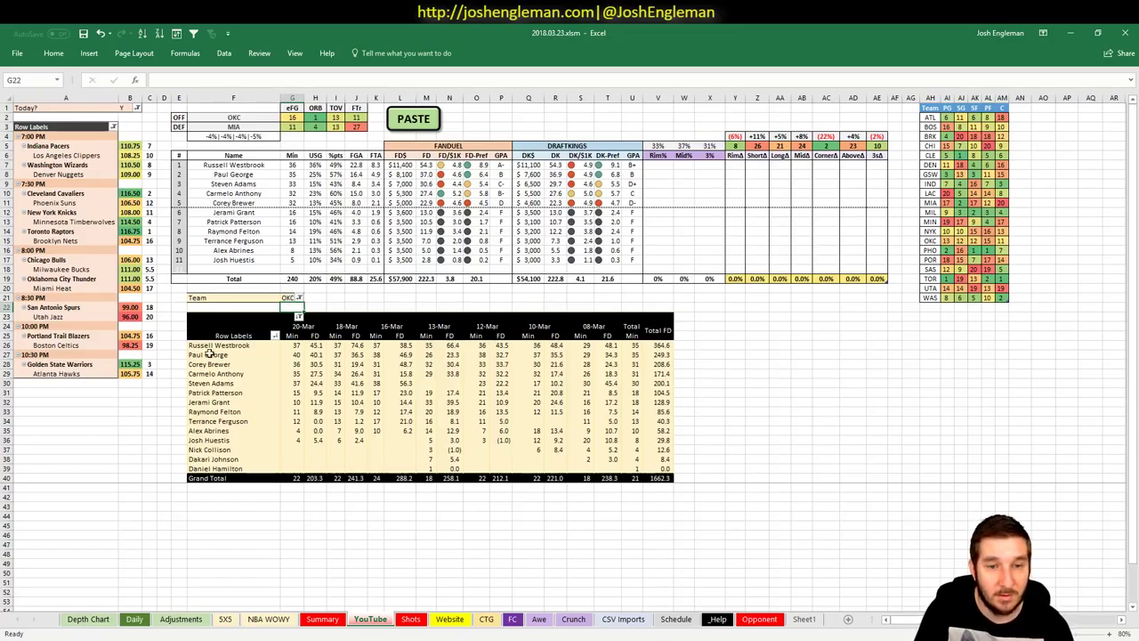
- Examine Corey Brewer's FD scores in the Thunder game log for 20-Mar, 16-Mar, 13-Mar and 12-Mar
{"action": "left_click", "coordinate": [313, 365]}
{"action": "left_click", "coordinate": [398, 364]}
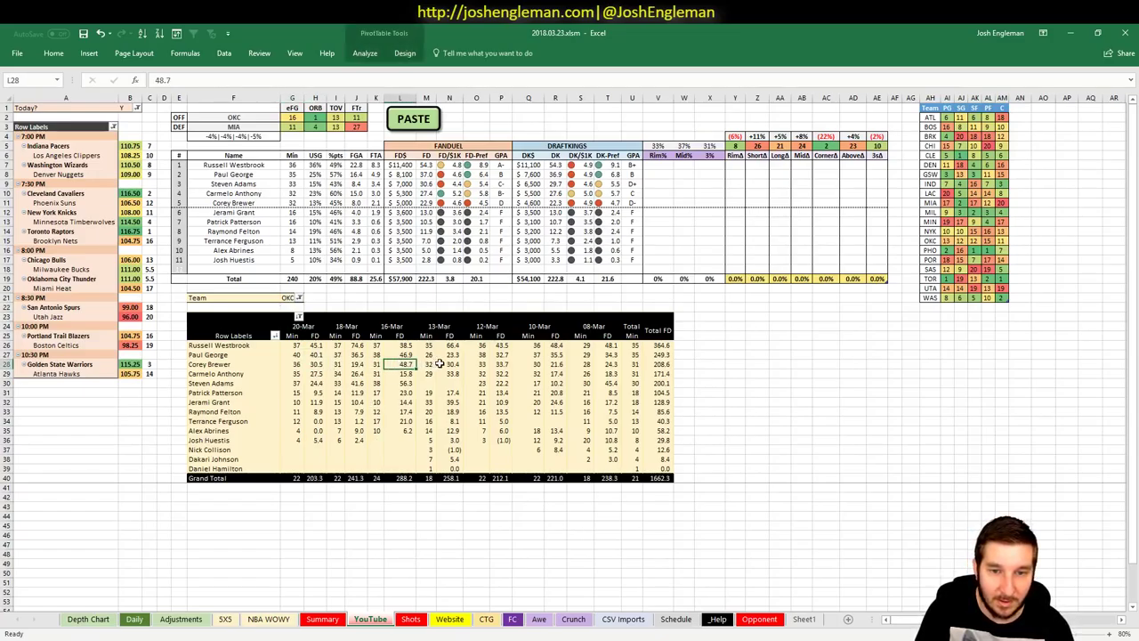
{"action": "left_click", "coordinate": [449, 364]}
{"action": "left_click", "coordinate": [500, 364]}
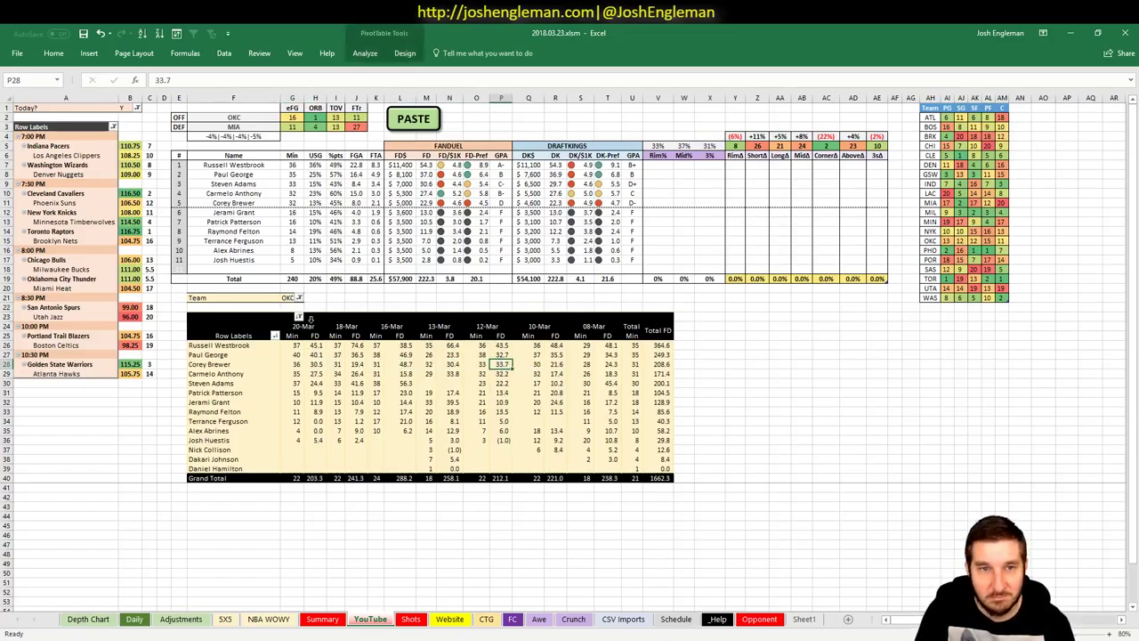
- Switch the Team filter to MIA to bring up Miami's projections against Oklahoma City
{"action": "left_click", "coordinate": [255, 117]}
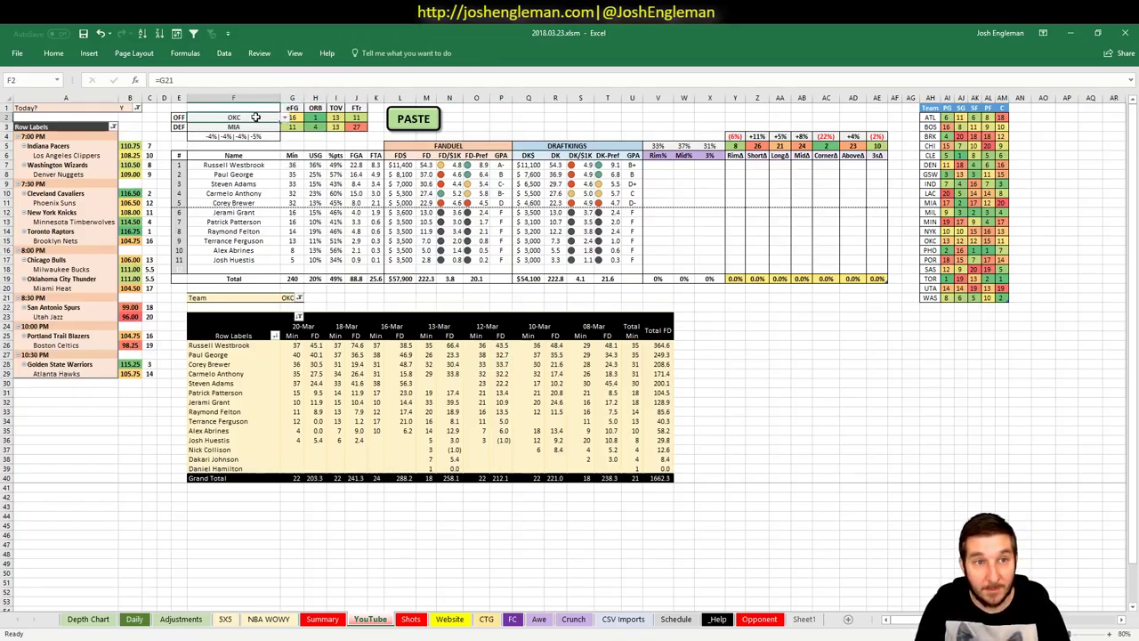
{"action": "left_click", "coordinate": [287, 297]}
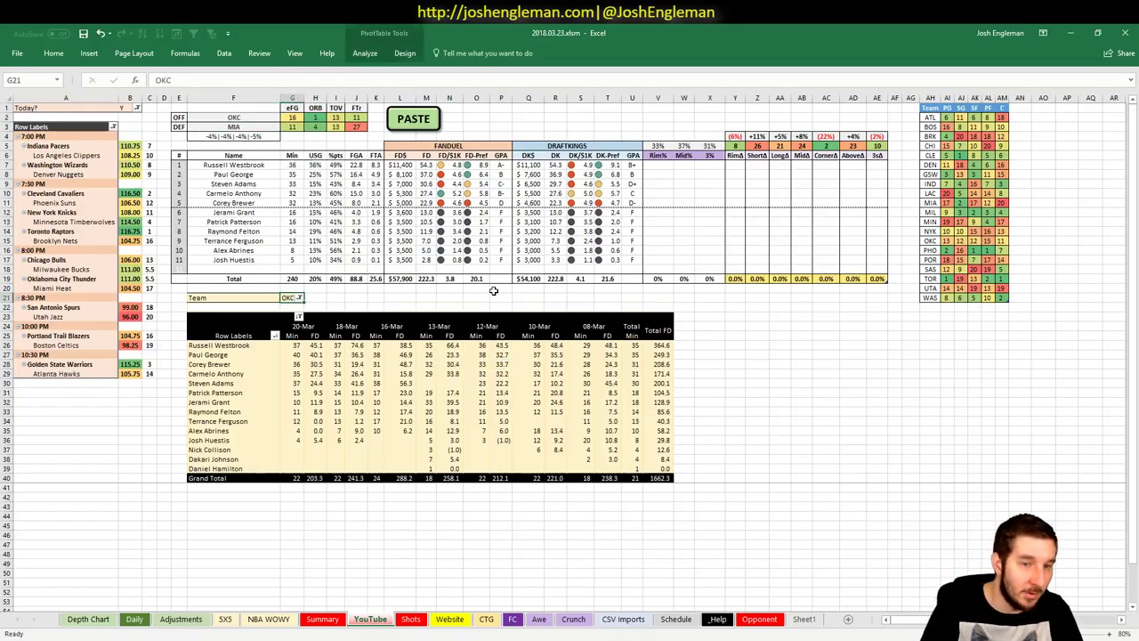
{"action": "type", "text": "MIA"}
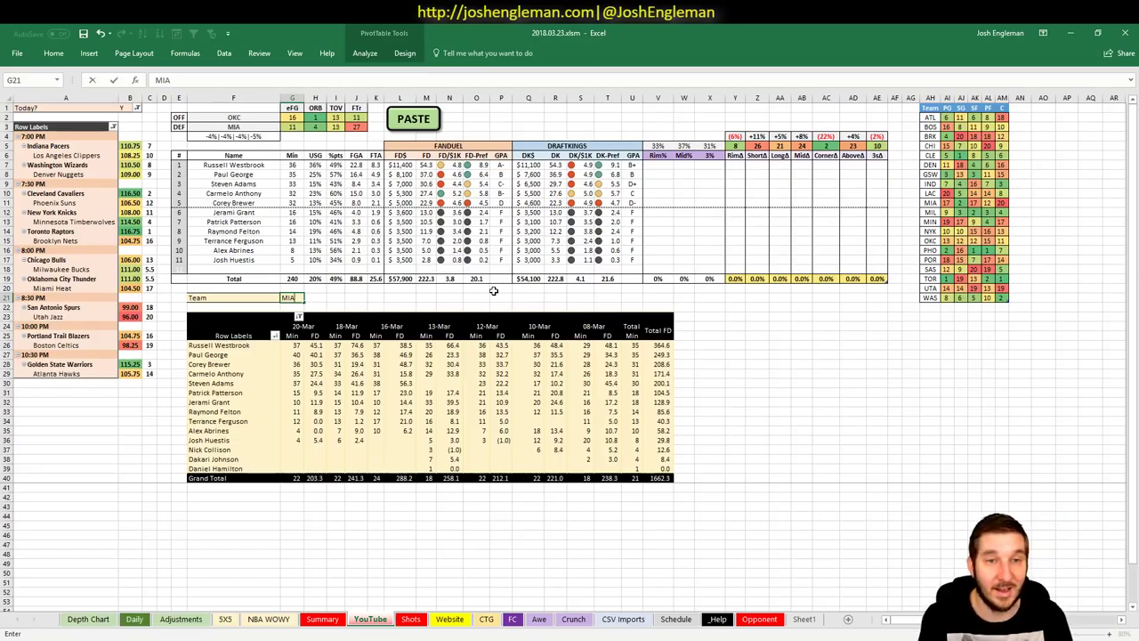
{"action": "key", "text": "Return"}
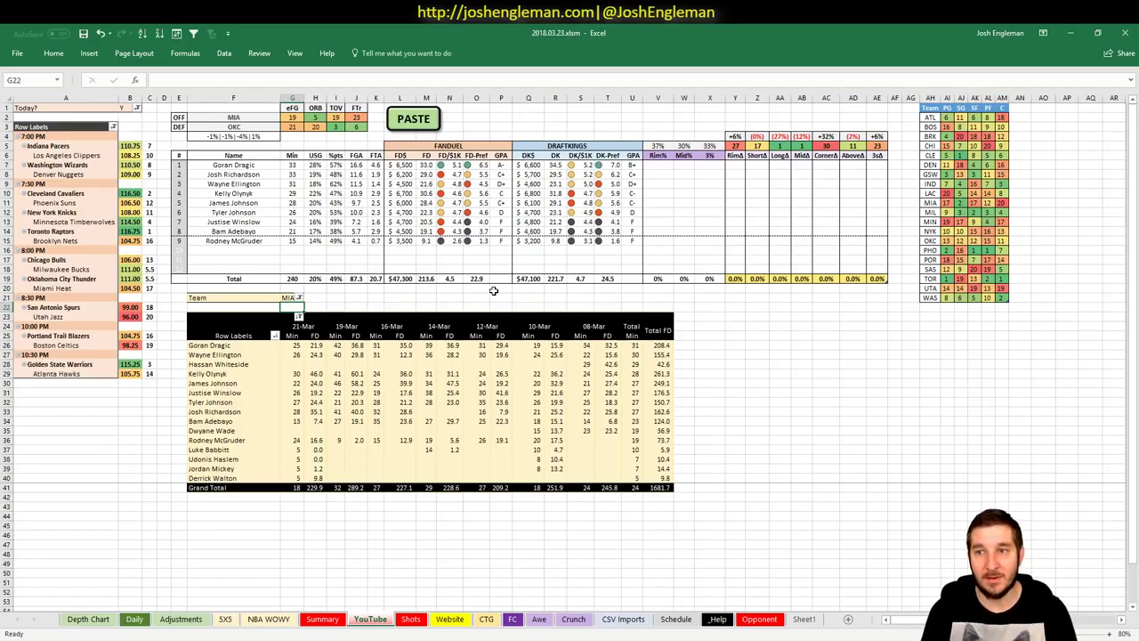
- Set the Team filter to SAS to bring up San Antonio's projections and game log
{"action": "left_click", "coordinate": [270, 117]}
{"action": "left_click", "coordinate": [288, 298]}
{"action": "type", "text": "SAS"}
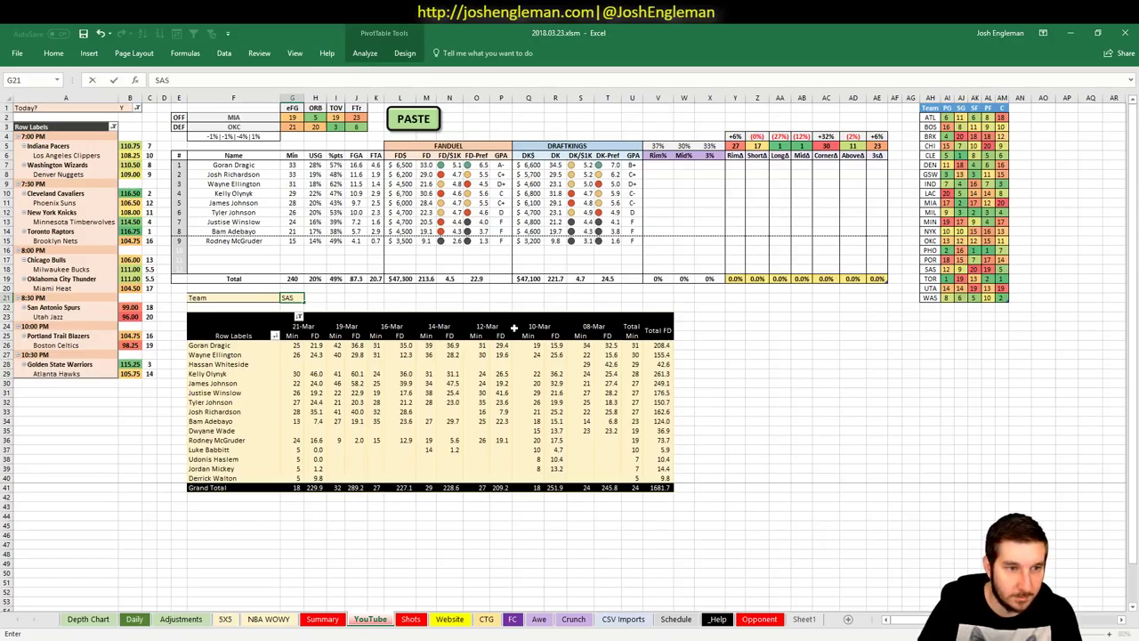
{"action": "key", "text": "Return"}
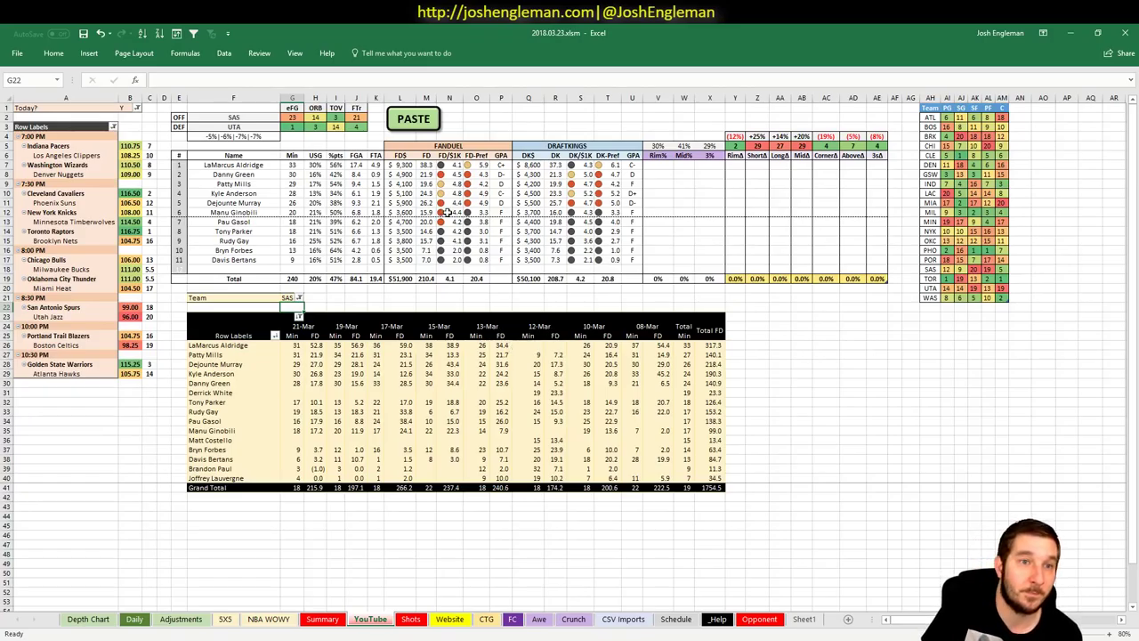
- Change the Team filter to UTA to bring up Utah's projections against San Antonio
{"action": "left_click", "coordinate": [242, 119]}
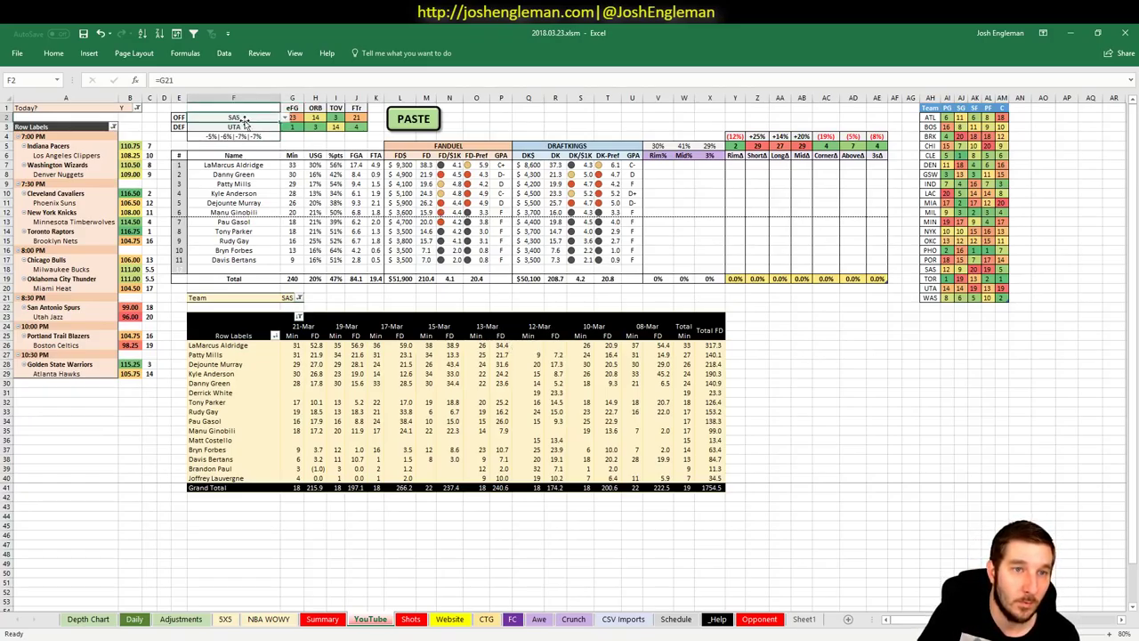
{"action": "left_click", "coordinate": [291, 297]}
{"action": "type", "text": "TA"}
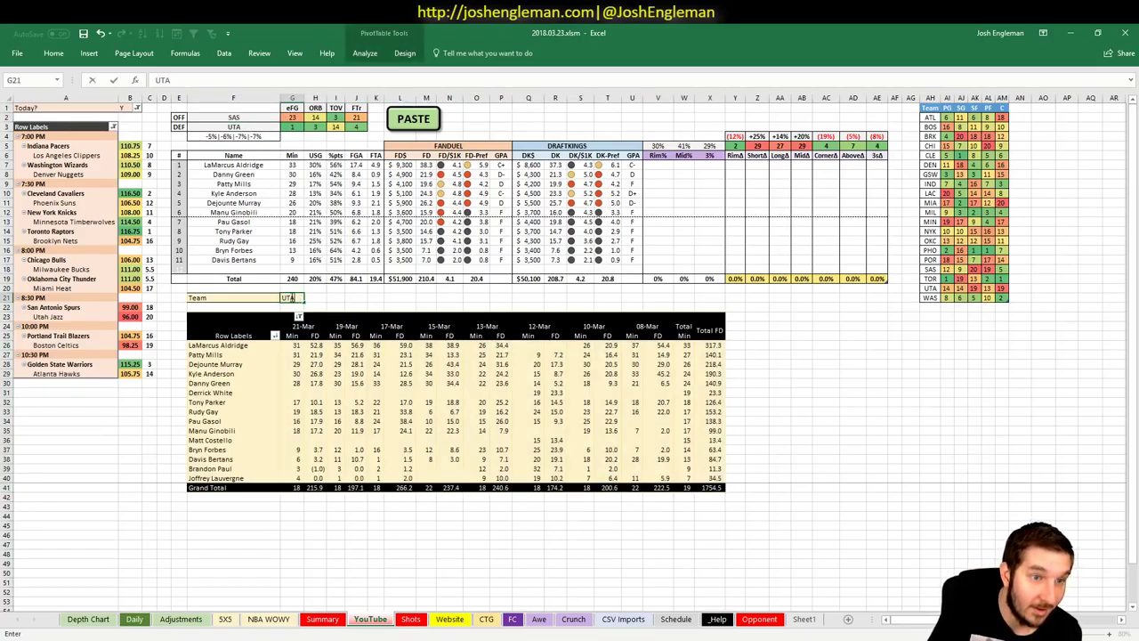
{"action": "key", "text": "Return"}
{"action": "left_click", "coordinate": [341, 297]}
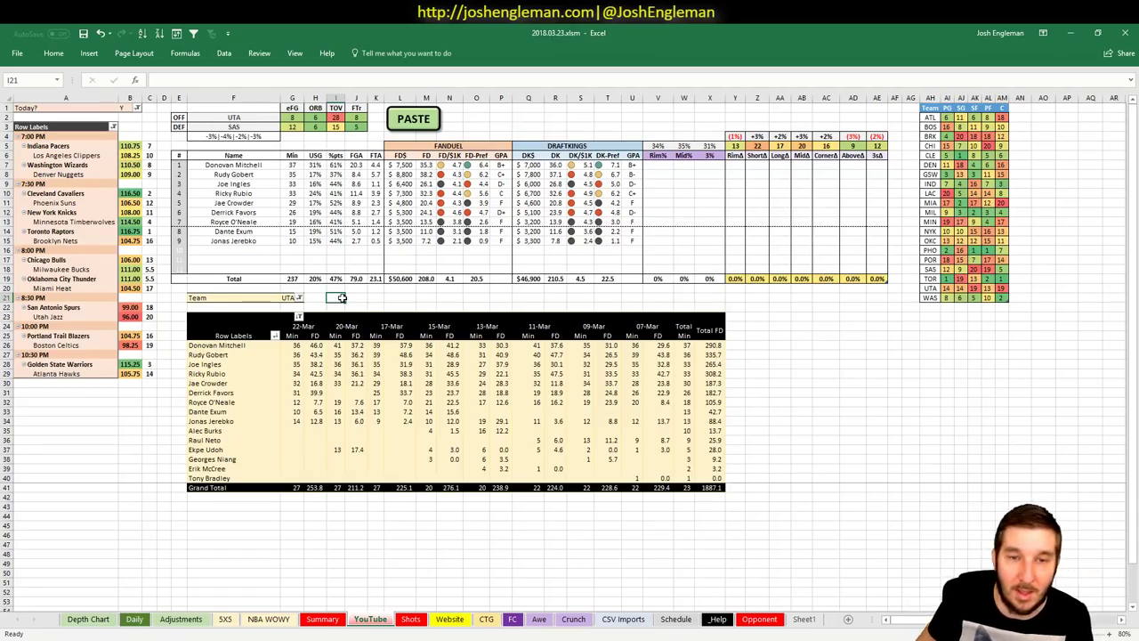
- Set the Team filter to POR to bring up Portland's projections and game log
{"action": "left_click", "coordinate": [288, 298]}
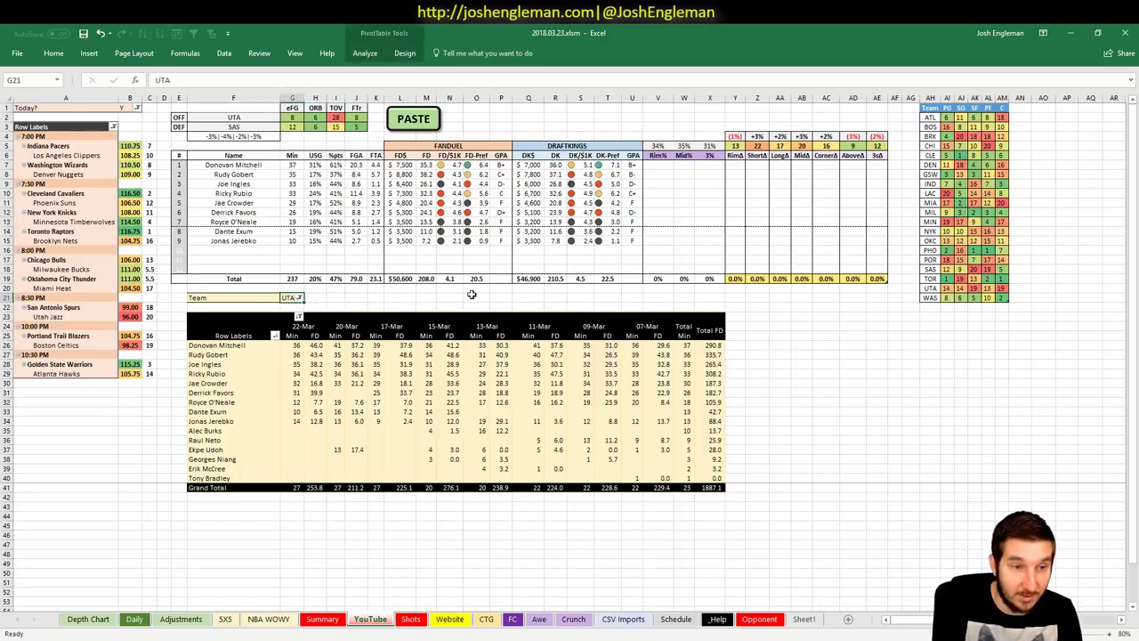
{"action": "type", "text": "POR"}
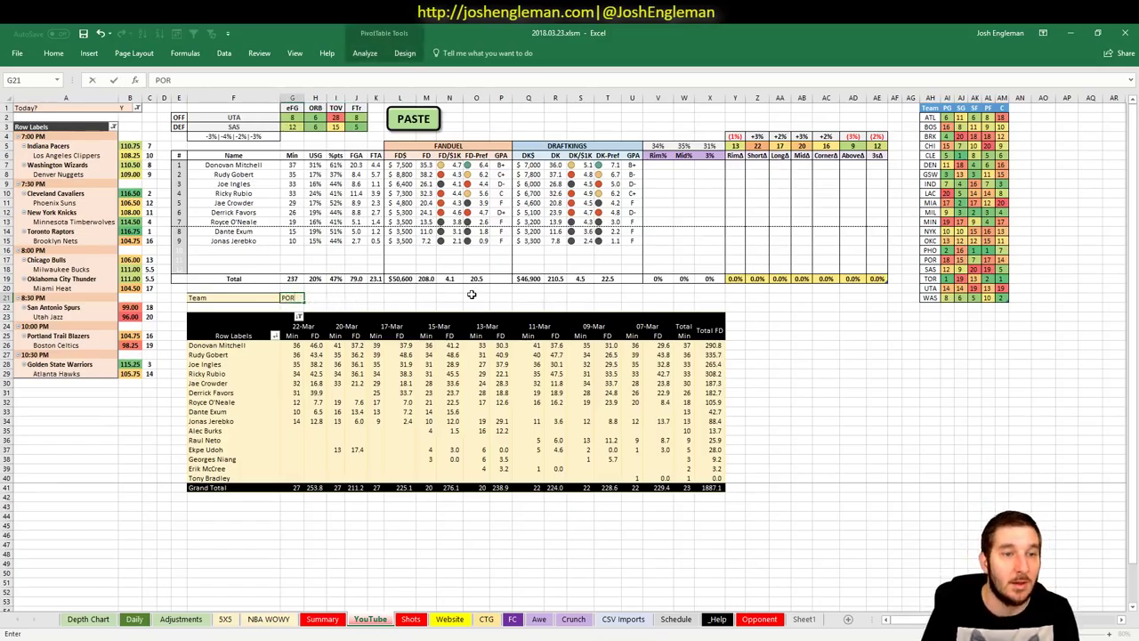
{"action": "key", "text": "Return"}
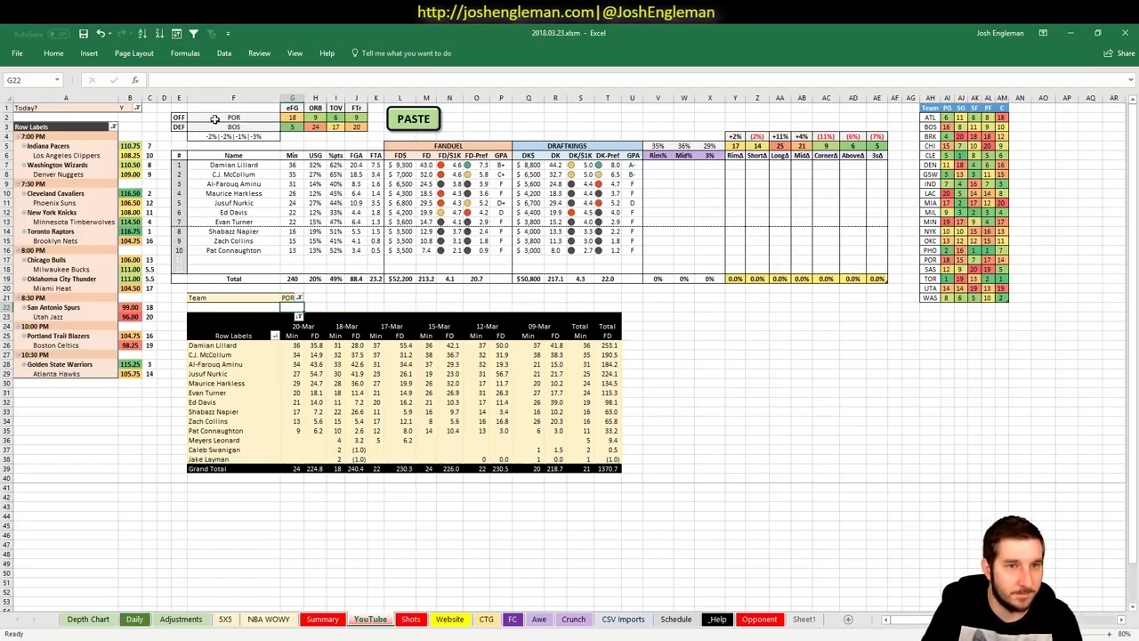
- Switch the Team filter to BOS to bring up Boston's projections against Portland
{"action": "key", "text": "Up"}
{"action": "type", "text": "BOS"}
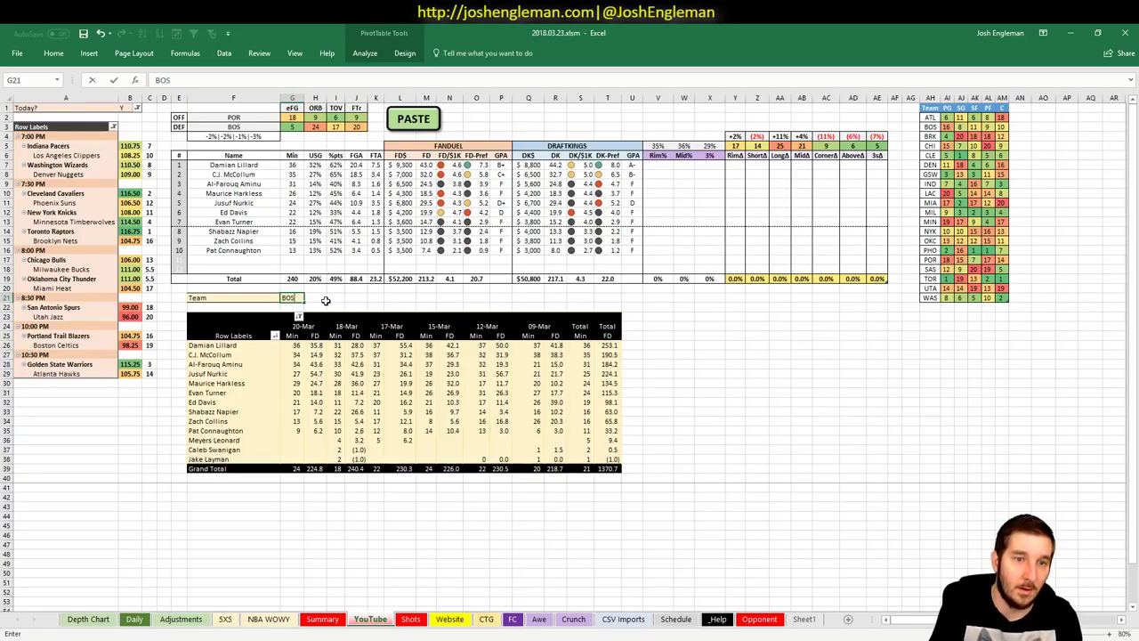
{"action": "key", "text": "Return"}
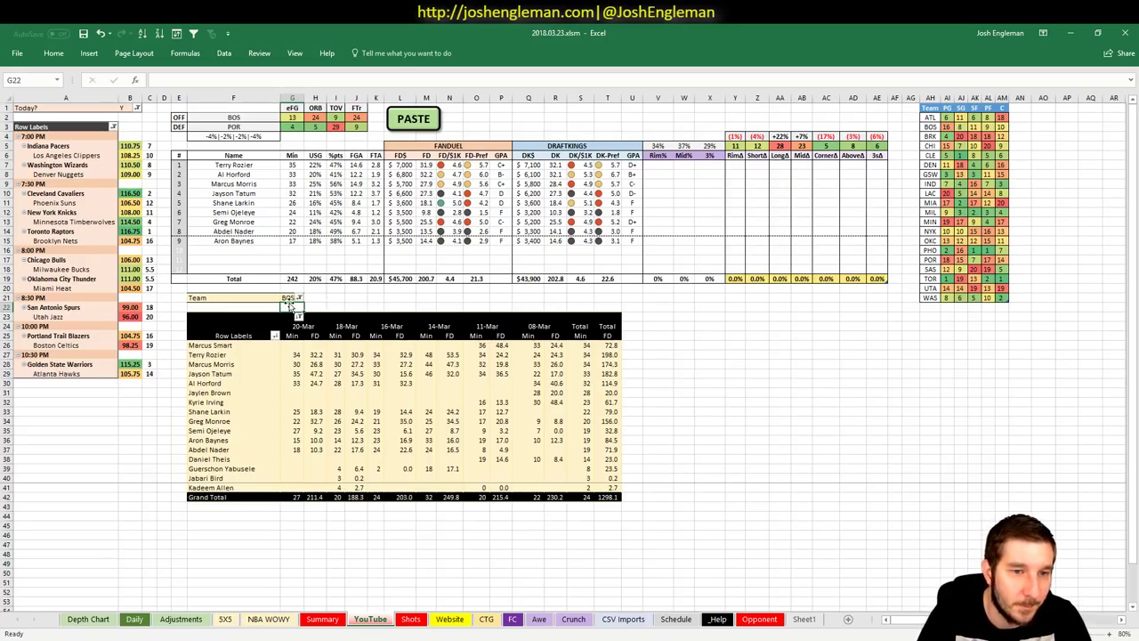
- Set the Team filter to GSW to bring up Golden State's projections and game log
{"action": "left_click", "coordinate": [288, 297]}
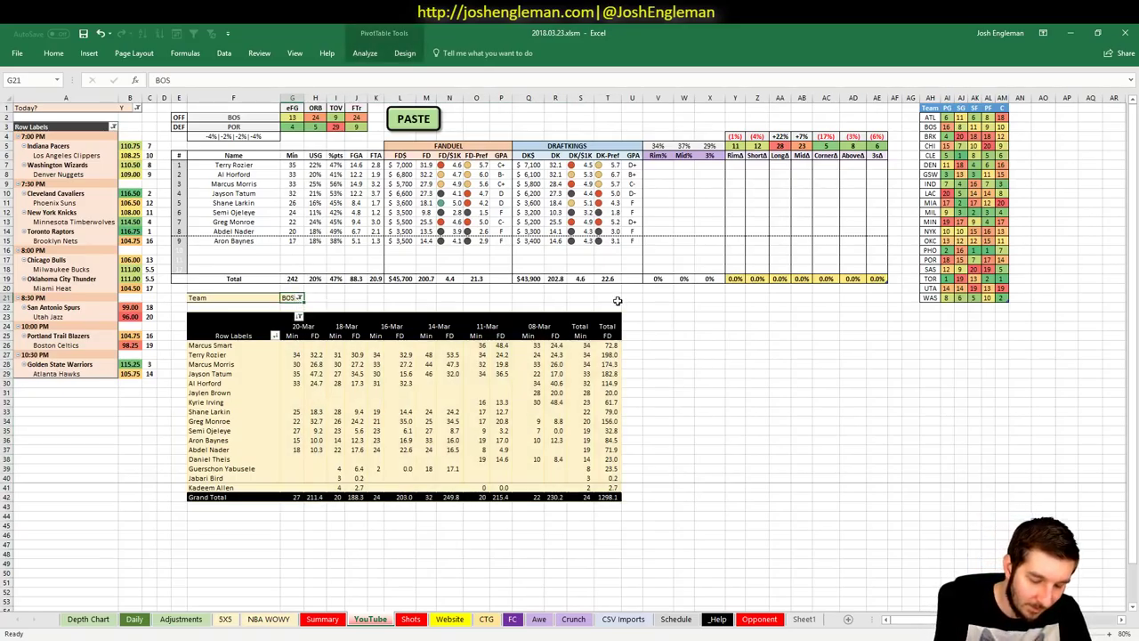
{"action": "type", "text": "GSW"}
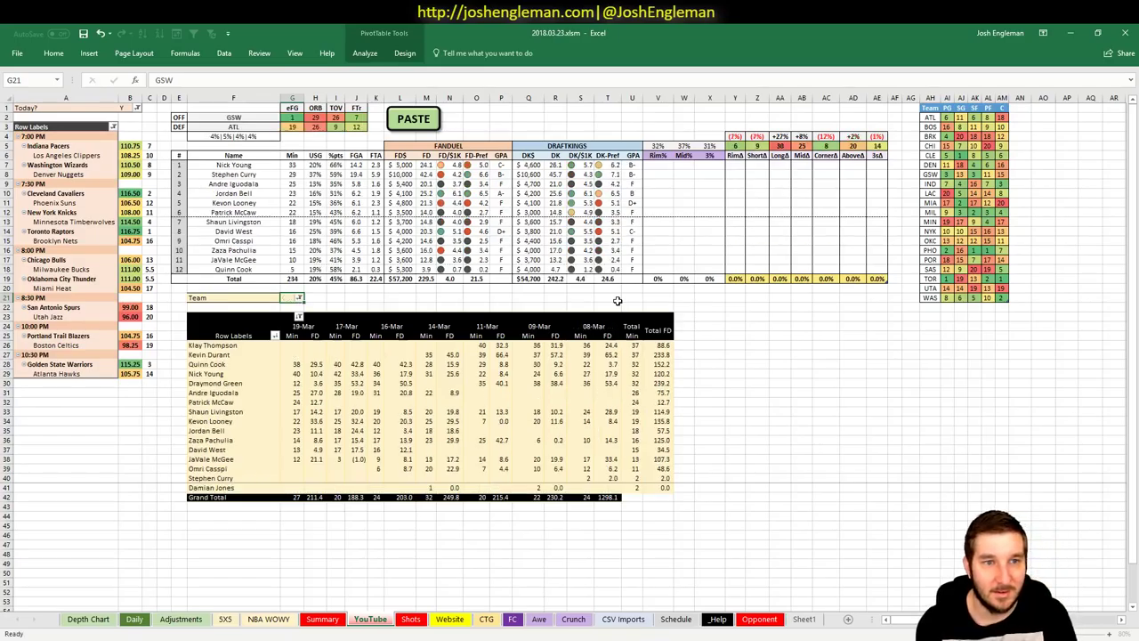
{"action": "key", "text": "Return"}
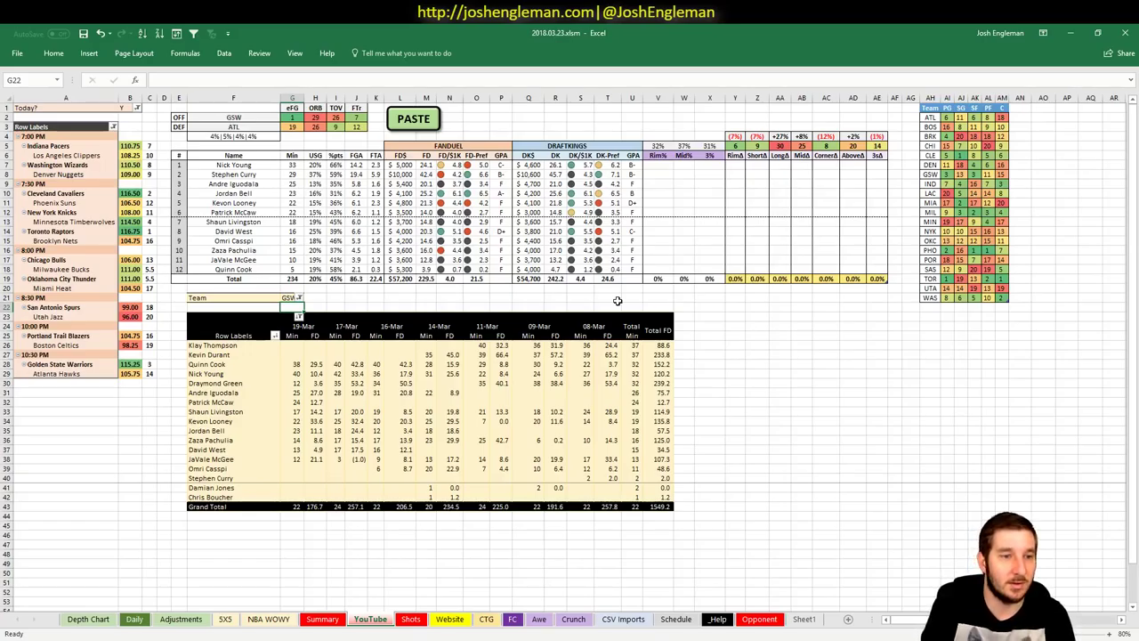
- Change the Team filter to ATL to bring up Atlanta's projections against Golden State, and move the selection off the pivot table
{"action": "key", "text": "Up"}
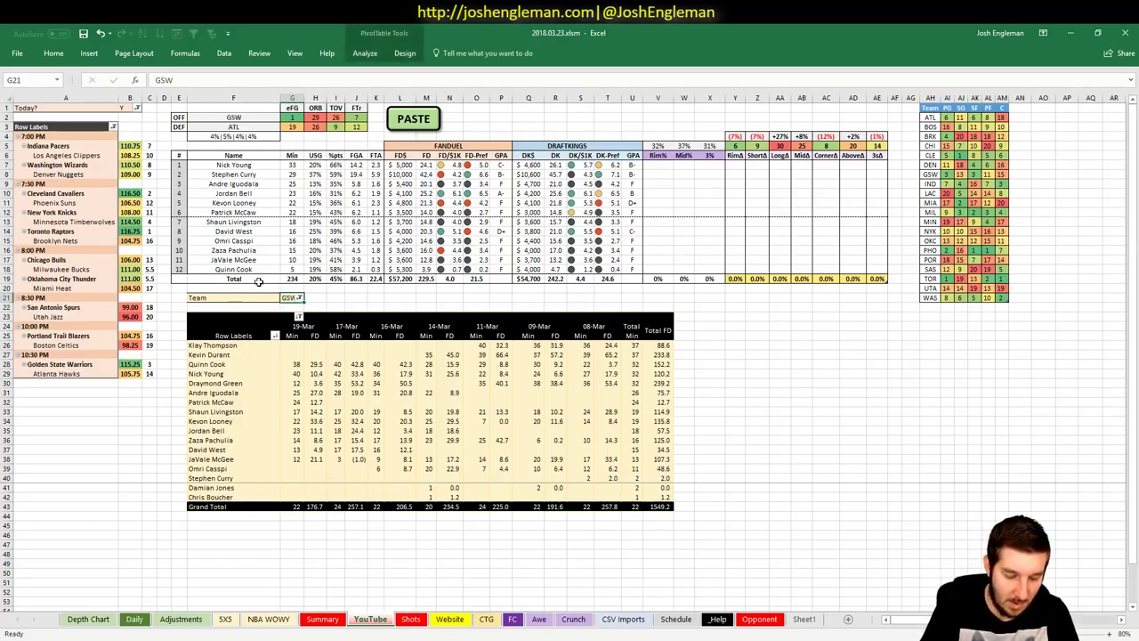
{"action": "type", "text": "ATL"}
{"action": "key", "text": "Return"}
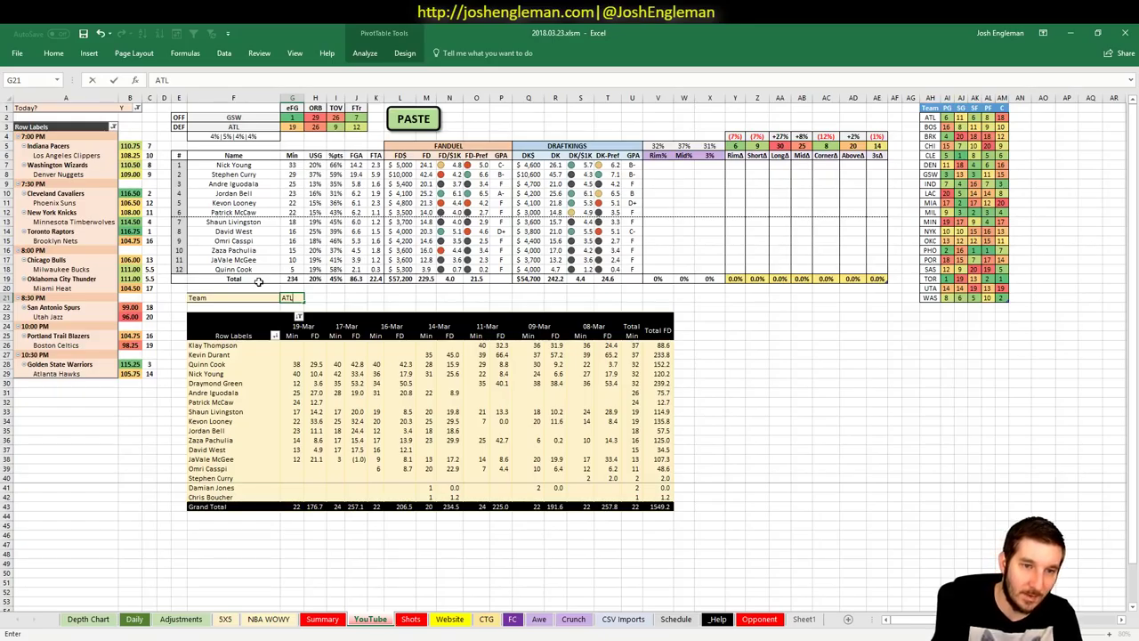
{"action": "key", "text": "Down"}
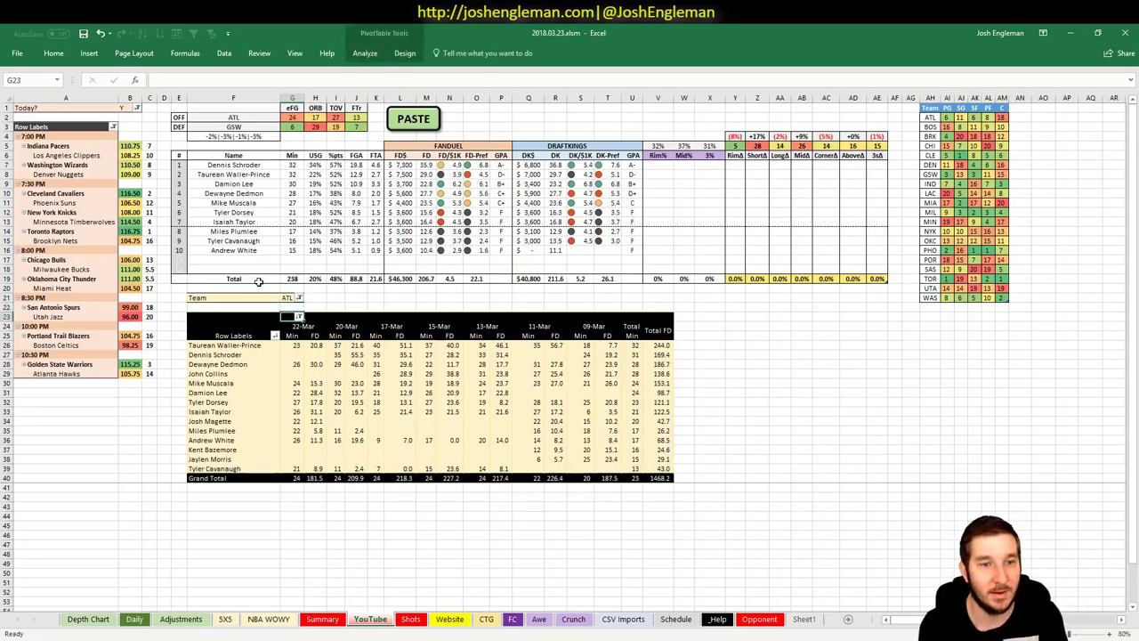
{"action": "key", "text": "Up"}
{"action": "key", "text": "Up"}
{"action": "key", "text": "Right"}
{"action": "key", "text": "Right"}
{"action": "key", "text": "Up"}
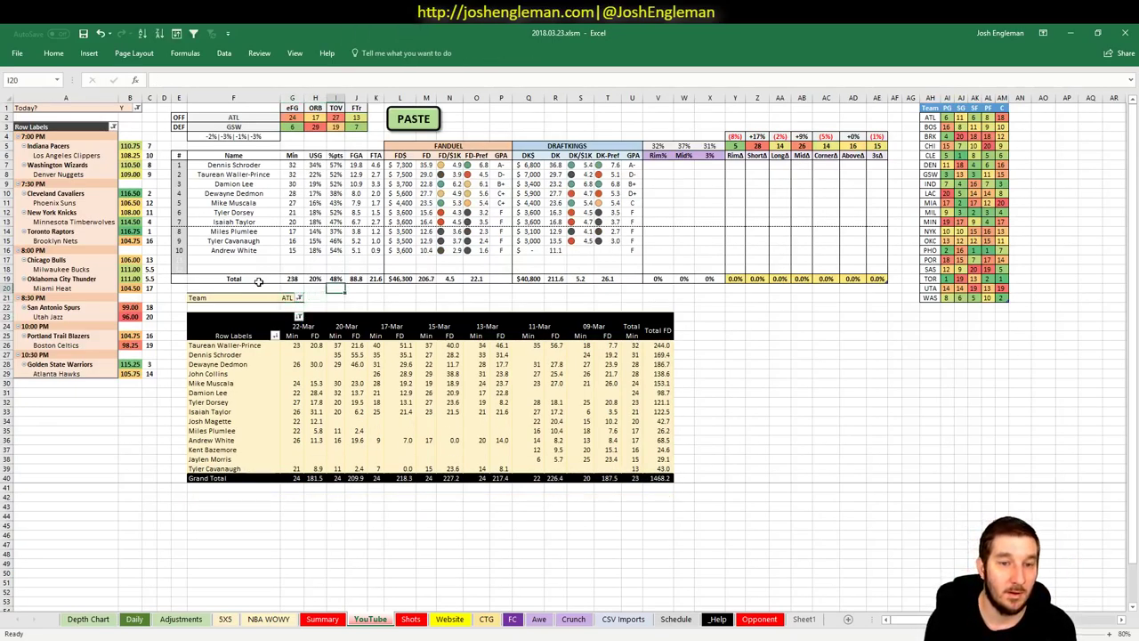
- Go to the workbook's Daily sheet for the FanDuel projections and open Fantasy Cruncher's FanDuel NBA projection upload page in the browser
{"action": "key", "text": "Left"}
{"action": "key", "text": "Down"}
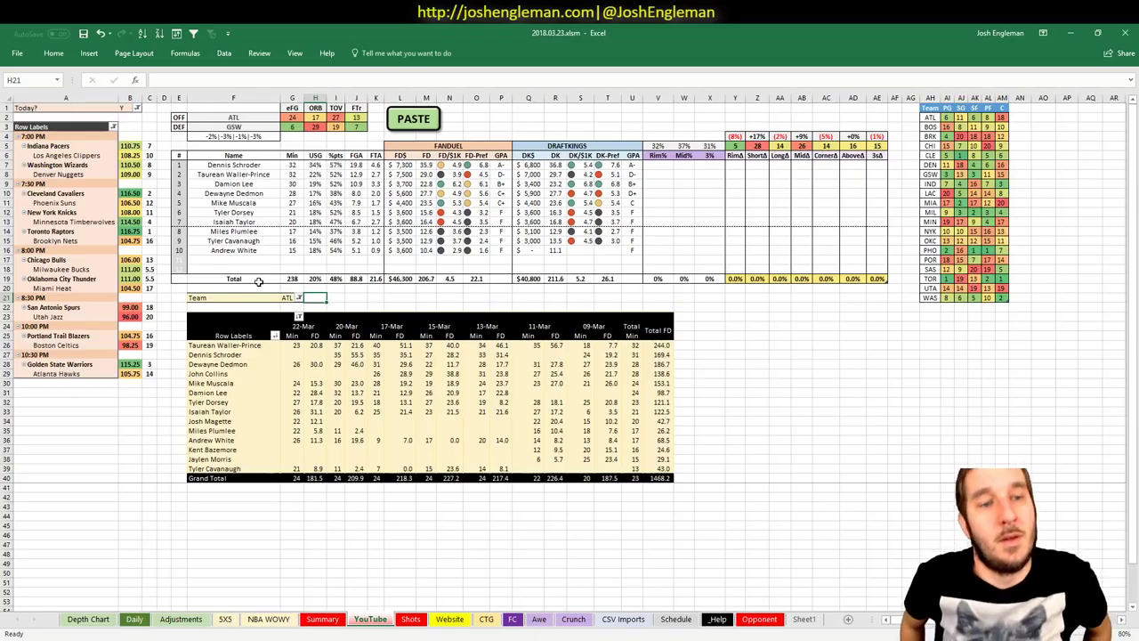
{"action": "left_click", "coordinate": [134, 620]}
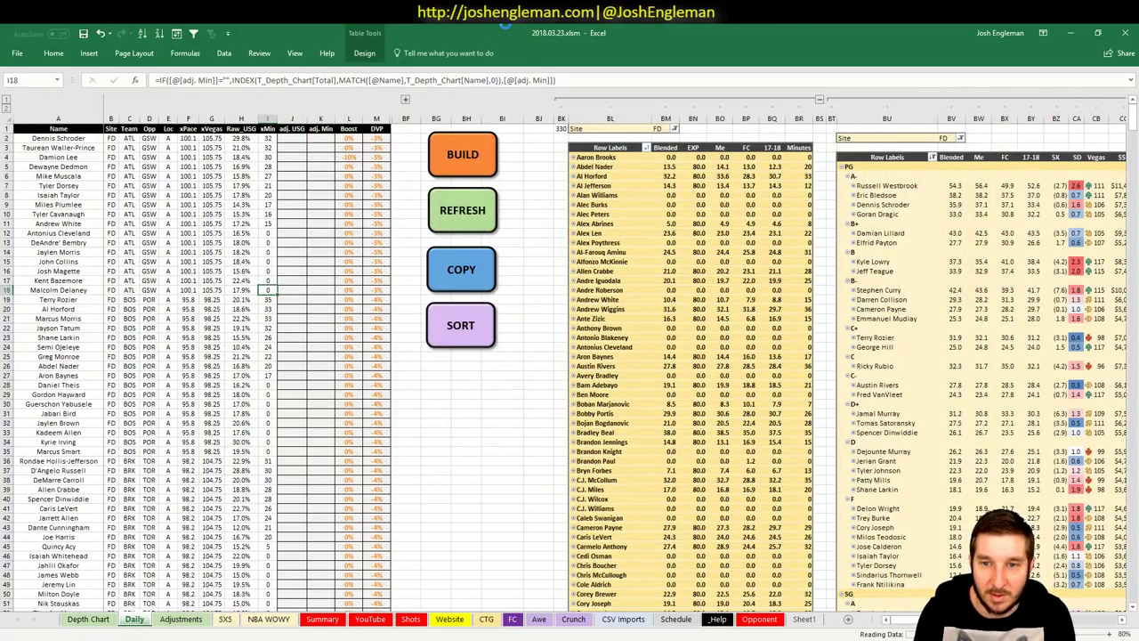
{"action": "key", "text": "alt+Tab"}
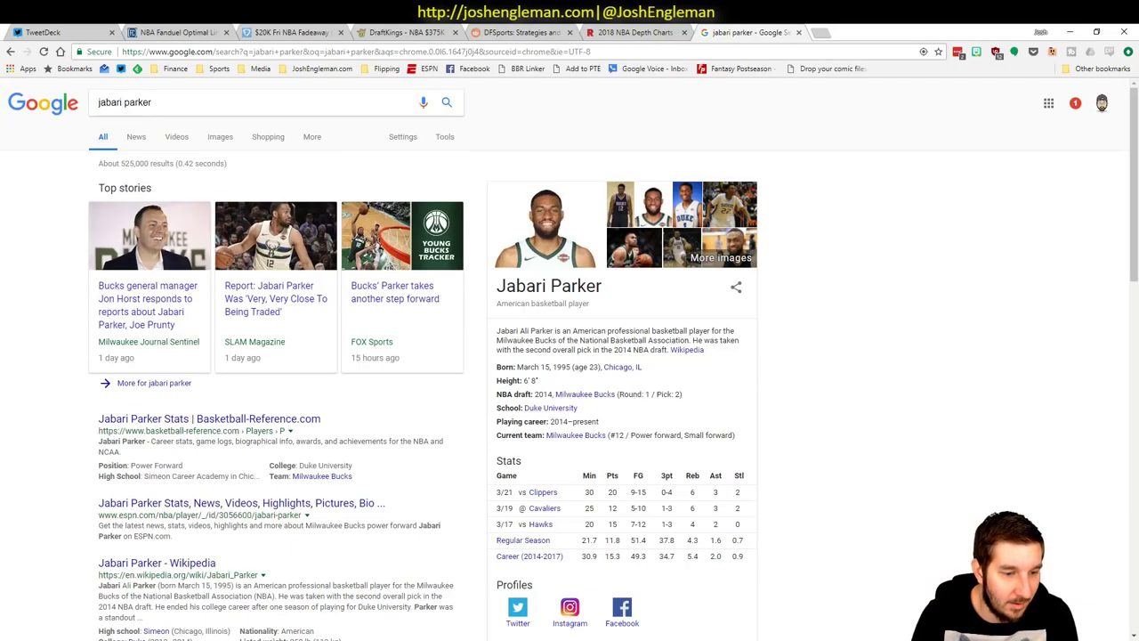
{"action": "left_click", "coordinate": [196, 30]}
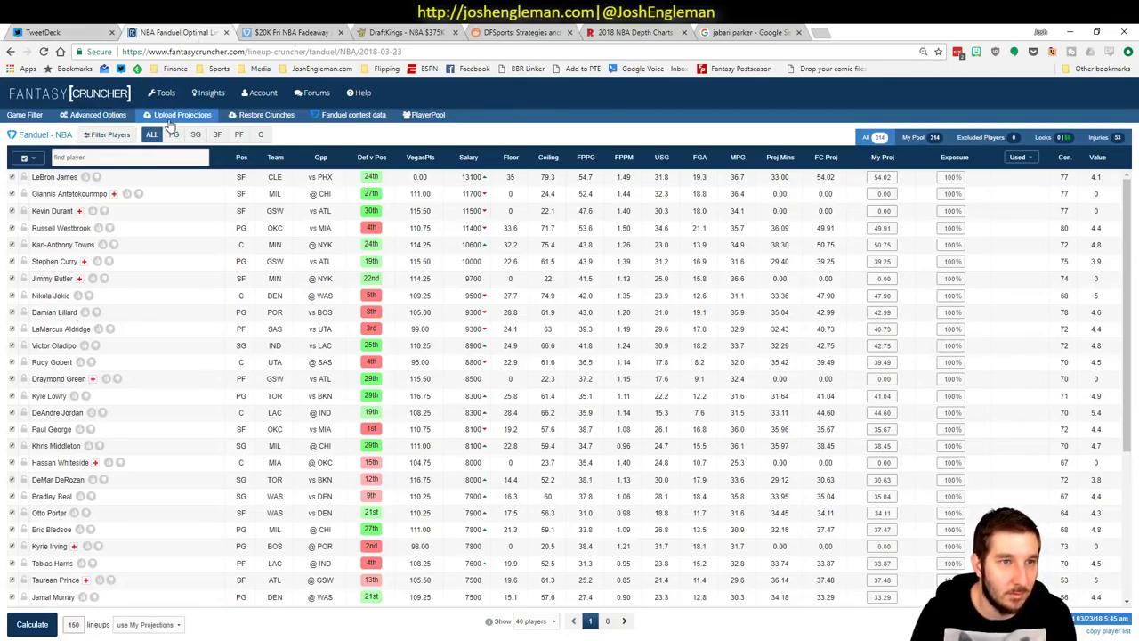
{"action": "left_click", "coordinate": [178, 116]}
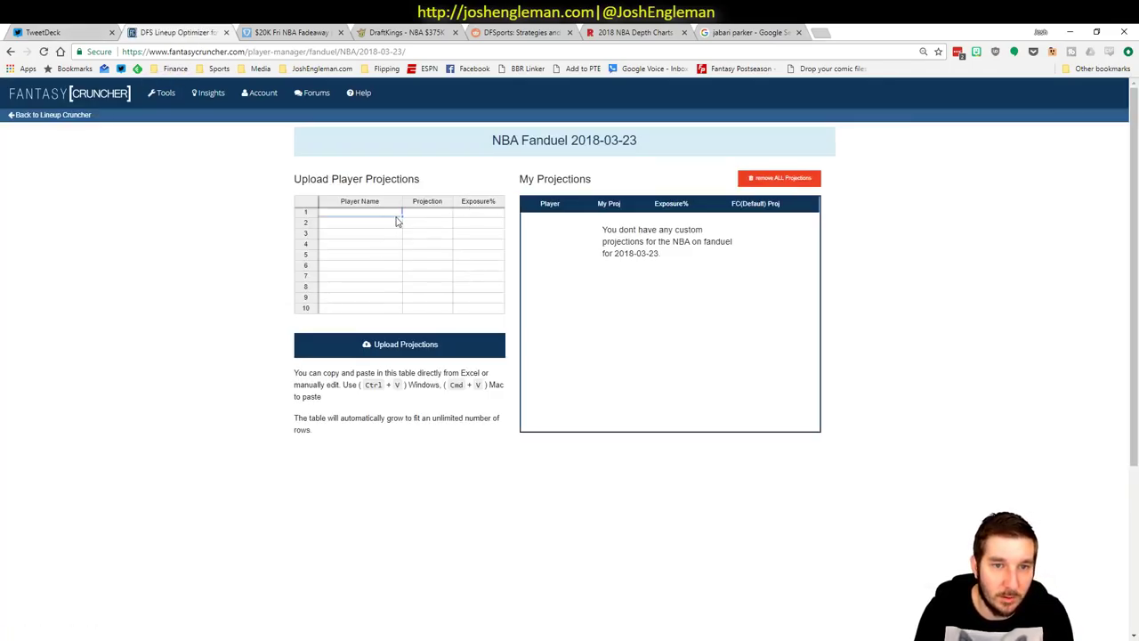
- Try to paste the copied projections into the Upload Player Projections table and upload them, checking the rows from the end to the start
{"action": "key", "text": "ctrl+v"}
{"action": "key", "text": "alt+Tab"}
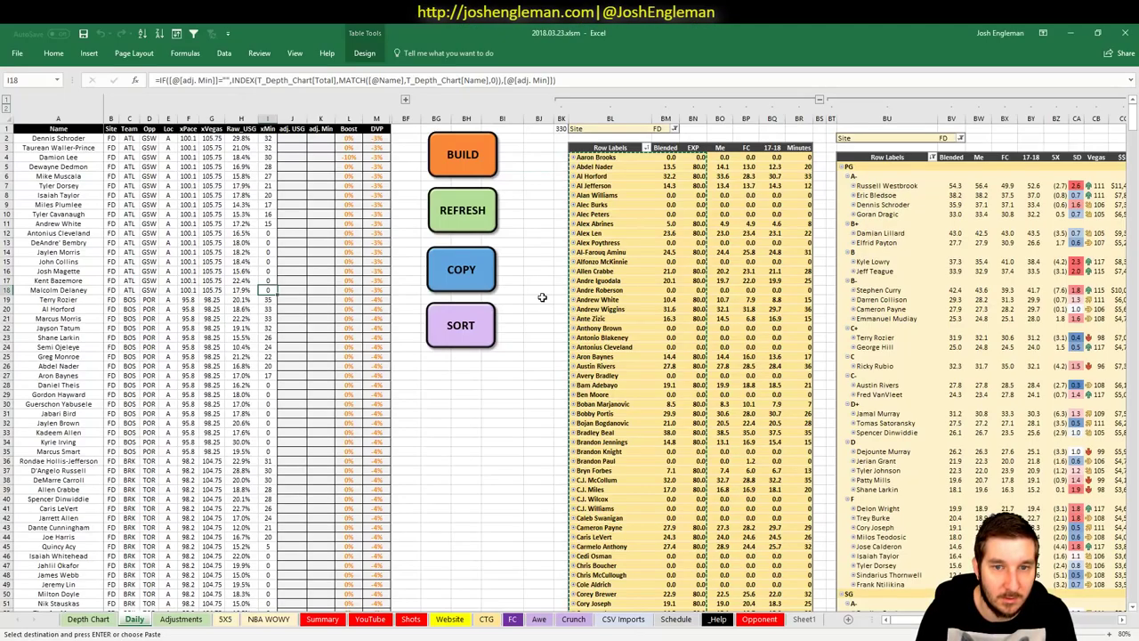
{"action": "key", "text": "alt+Tab"}
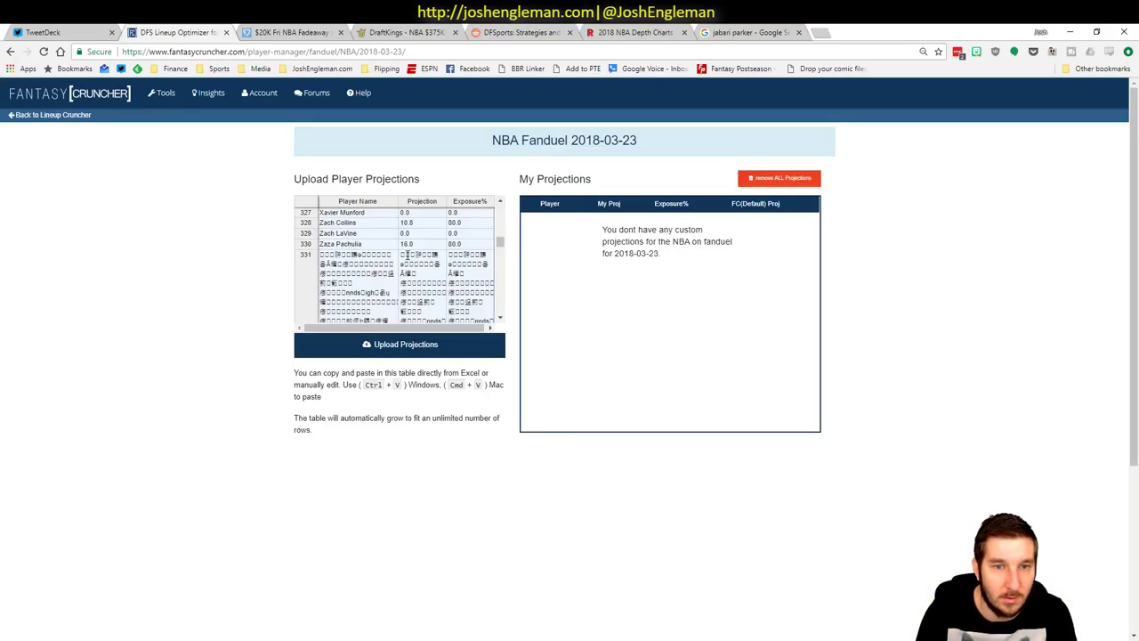
{"action": "left_click", "coordinate": [398, 344]}
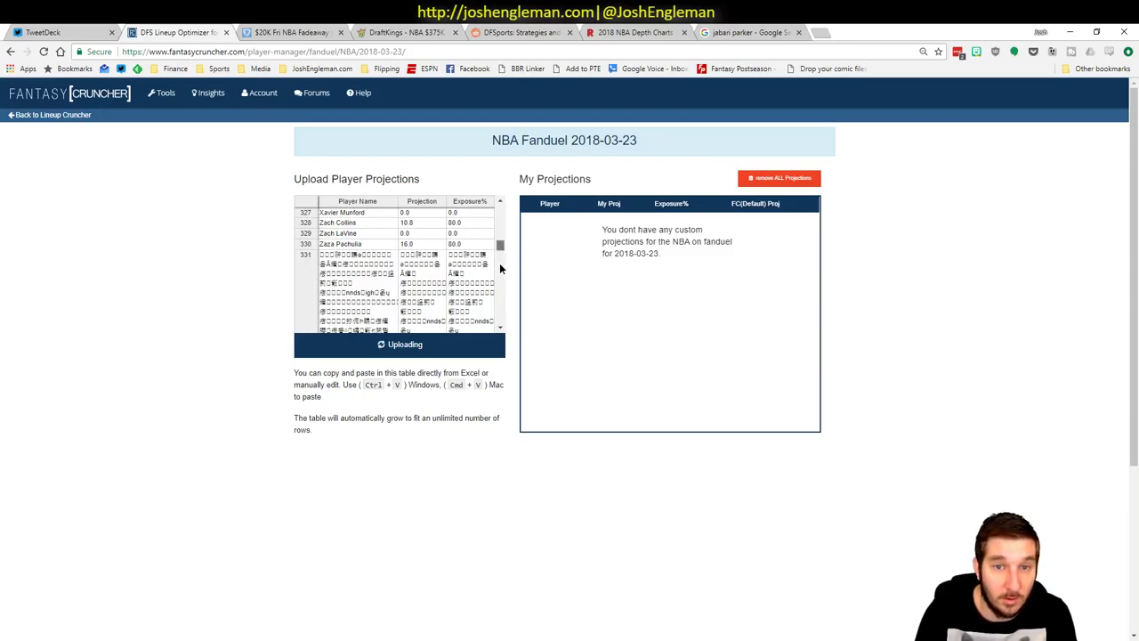
{"action": "left_click_drag", "start_coordinate": [499, 263], "coordinate": [500, 206]}
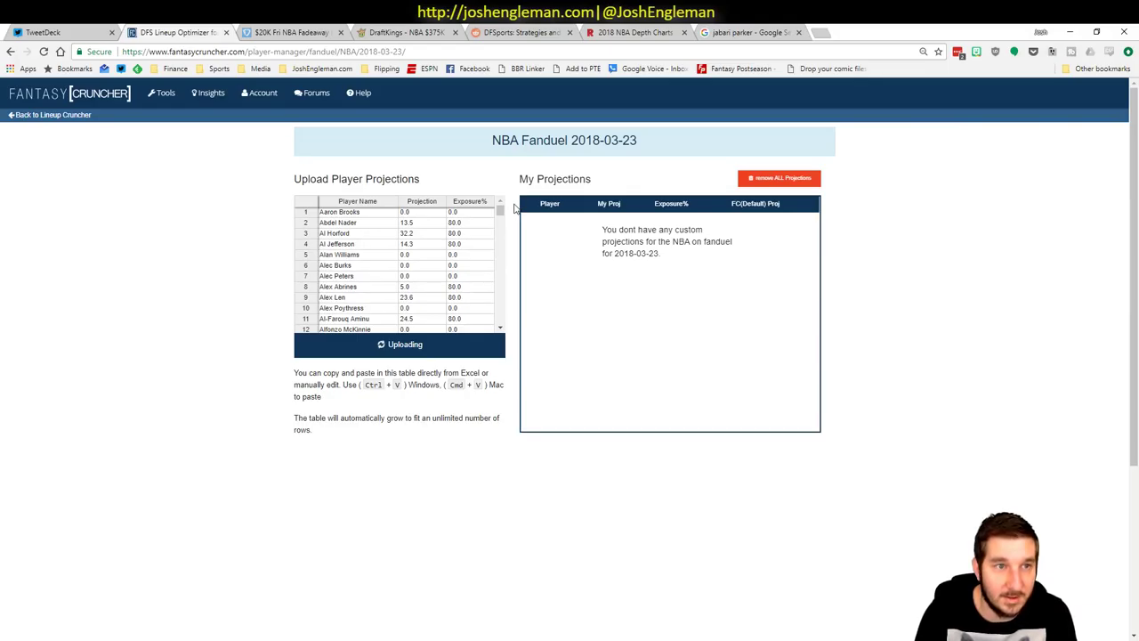
- Copy the FanDuel projections again in the Daily sheet and mark the block from Aaron Brooks to Zaza Pachulia
{"action": "key", "text": "alt+Tab"}
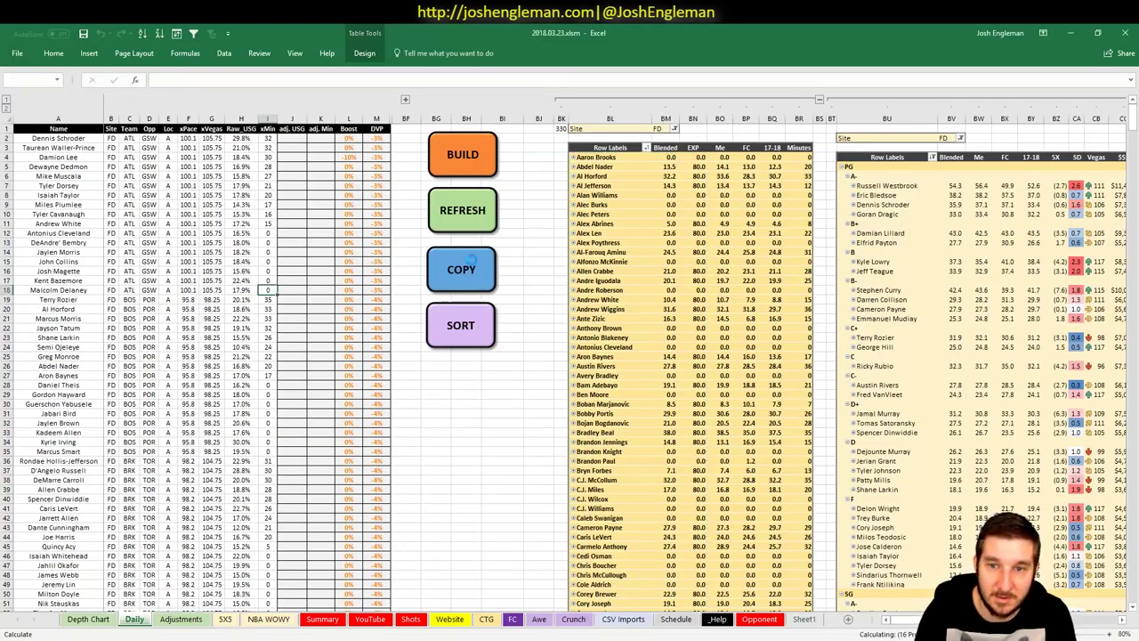
{"action": "left_click", "coordinate": [471, 258]}
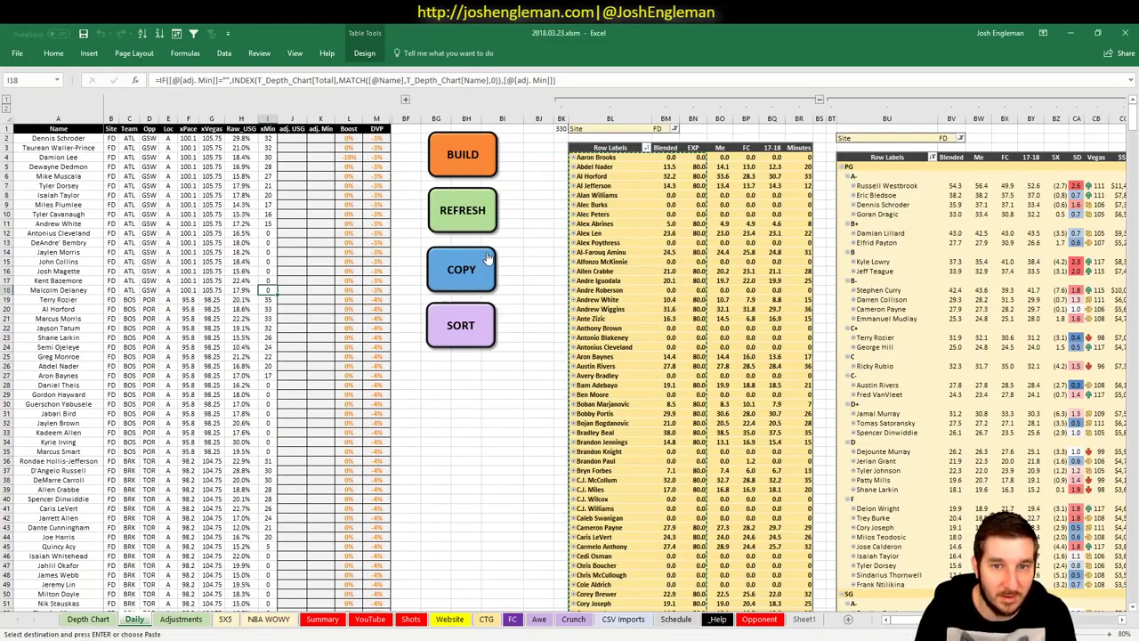
{"action": "key", "text": "alt+Tab"}
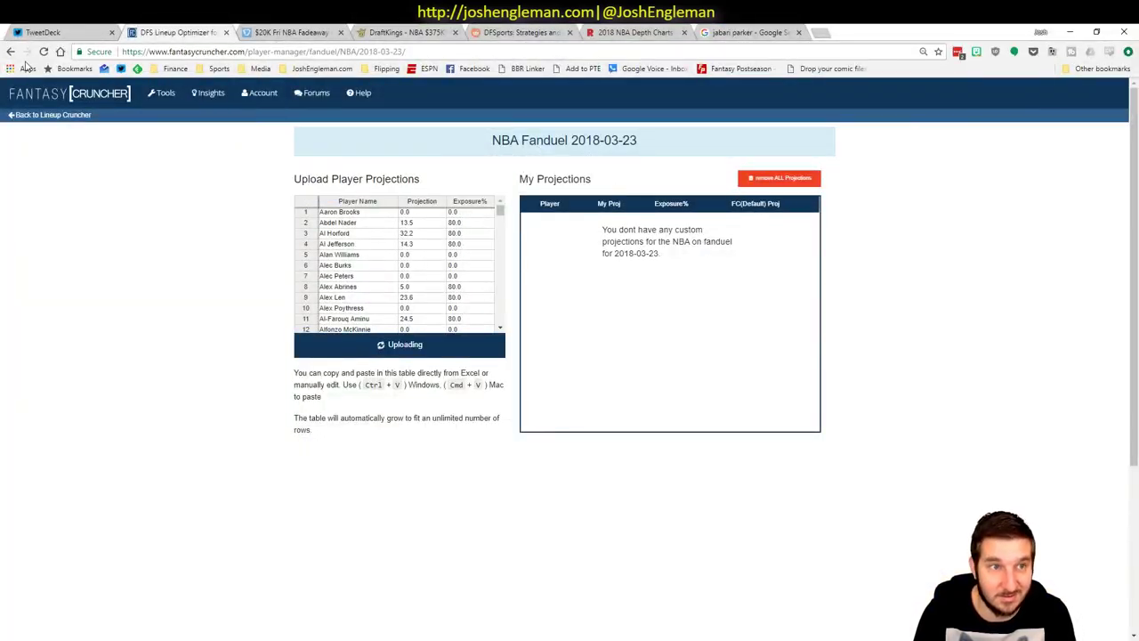
{"action": "key", "text": "alt+Tab"}
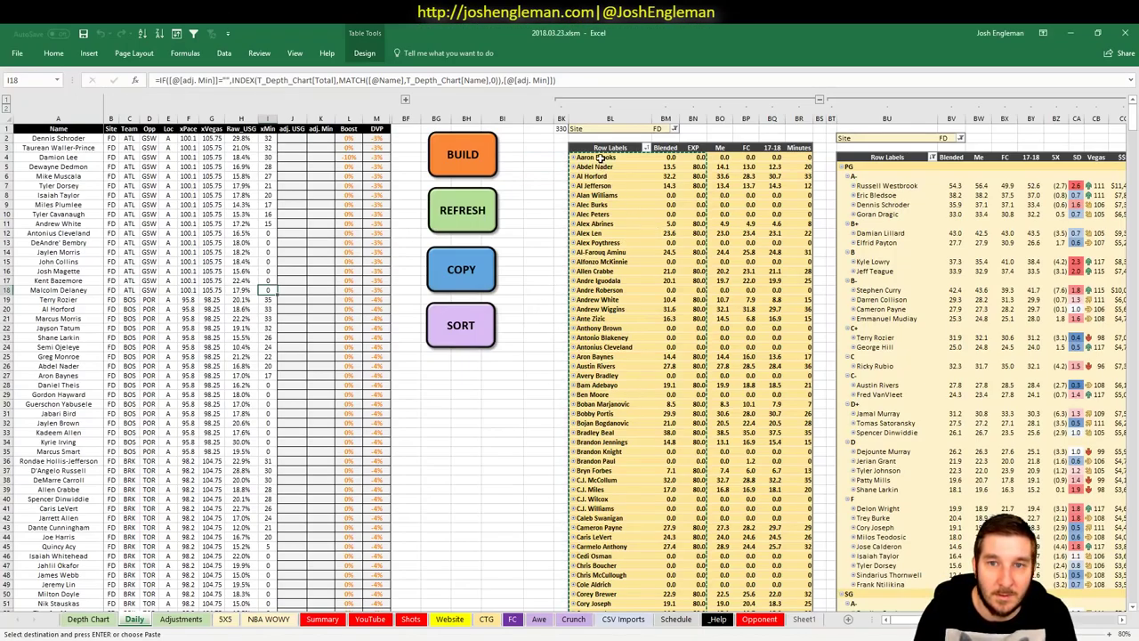
{"action": "left_click_drag", "start_coordinate": [602, 157], "coordinate": [699, 600]}
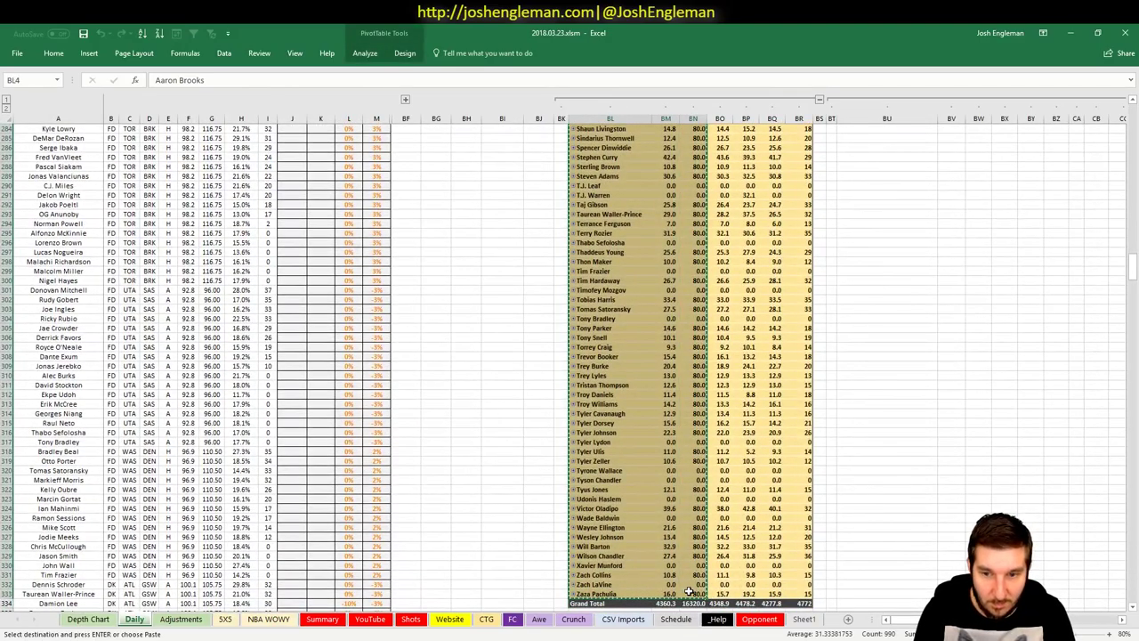
- Reload Fantasy Cruncher's FanDuel NBA upload page and try to paste the recopied projections into the empty table, checking the pasted rows
{"action": "key", "text": "alt+Tab"}
{"action": "mouse_move", "coordinate": [165, 92]}
{"action": "mouse_move", "coordinate": [178, 123]}
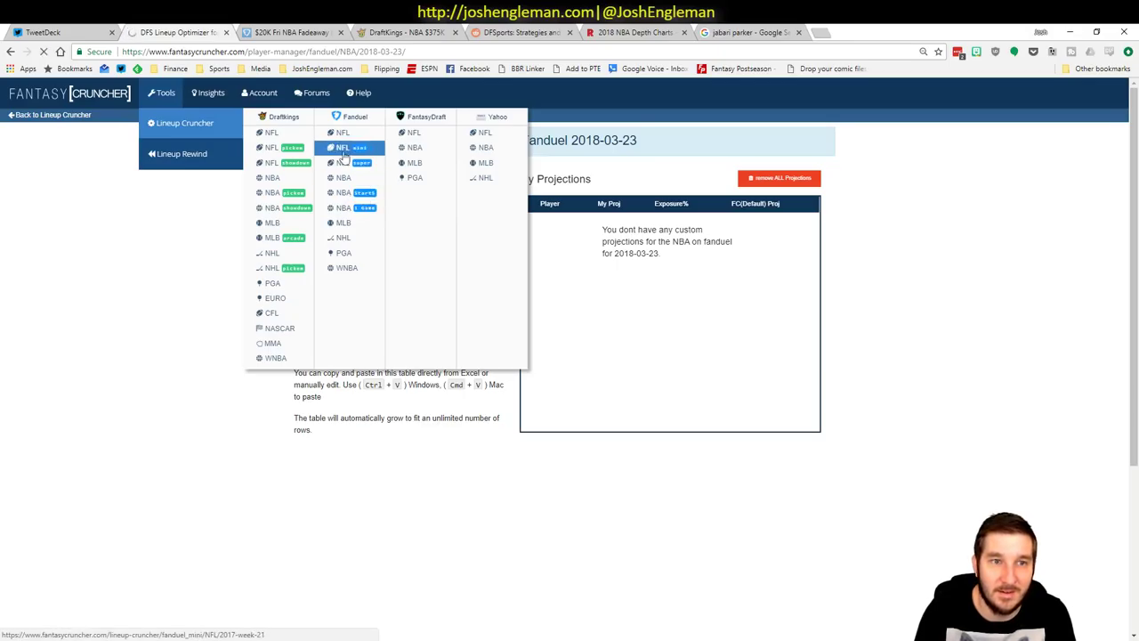
{"action": "left_click", "coordinate": [345, 179]}
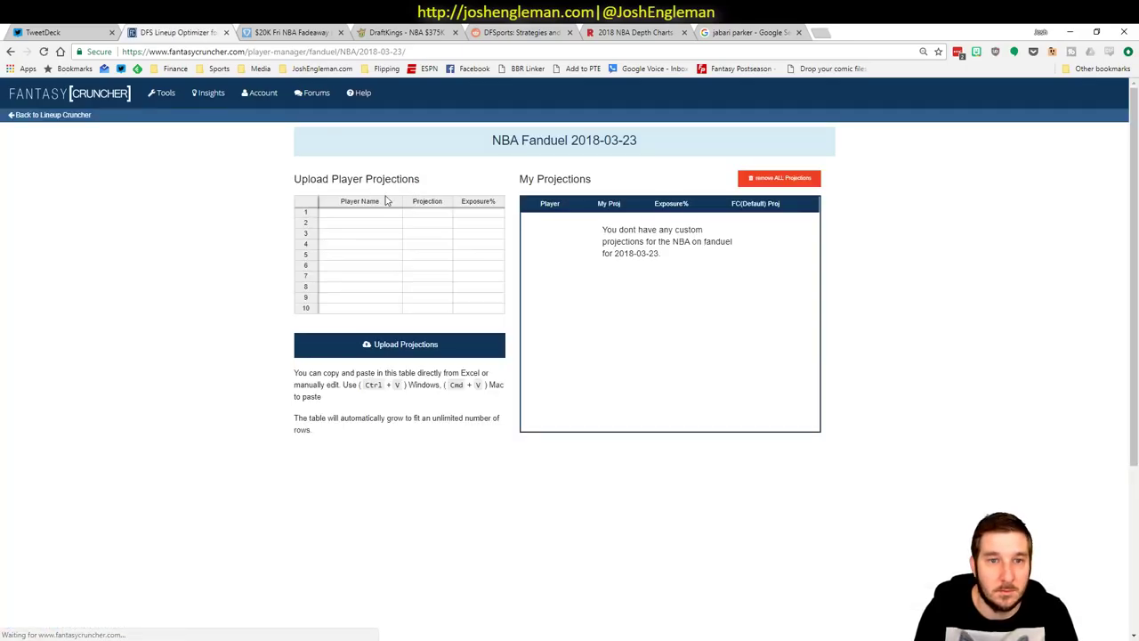
{"action": "left_click", "coordinate": [384, 219]}
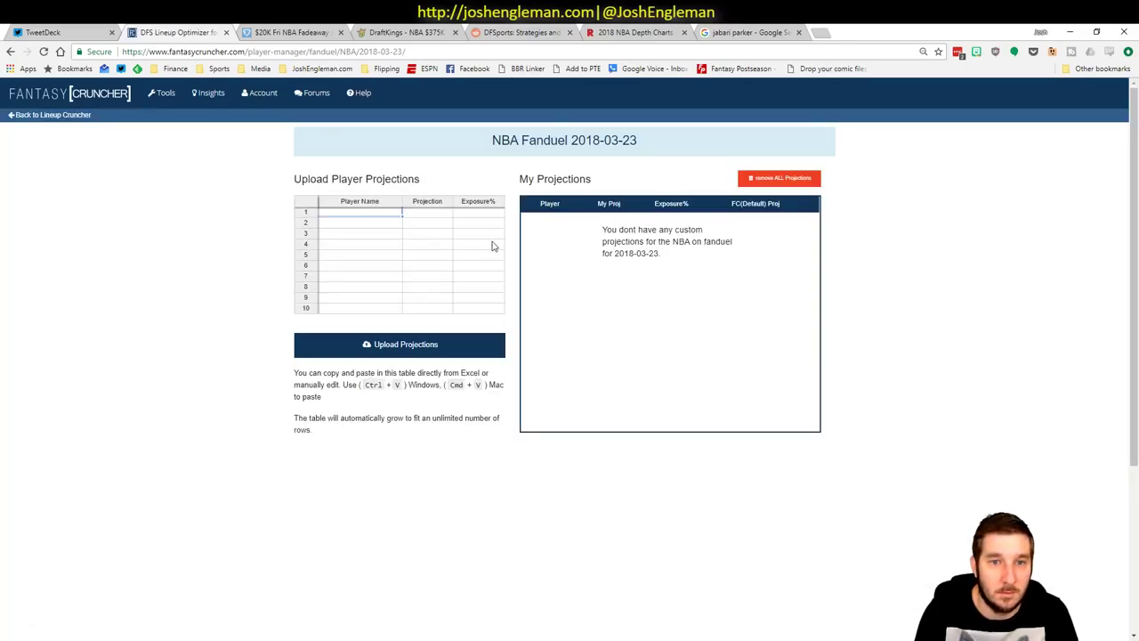
{"action": "key", "text": "ctrl+v"}
{"action": "scroll", "coordinate": [489, 258], "scroll_direction": "down", "scroll_amount": 5}
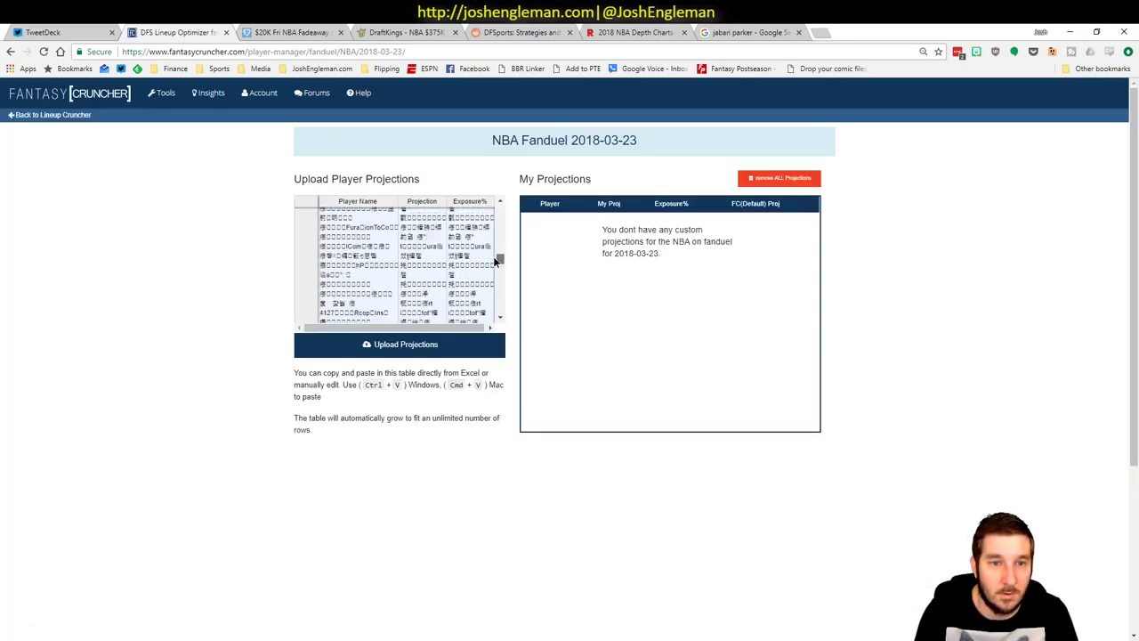
{"action": "left_click_drag", "start_coordinate": [496, 260], "coordinate": [494, 239]}
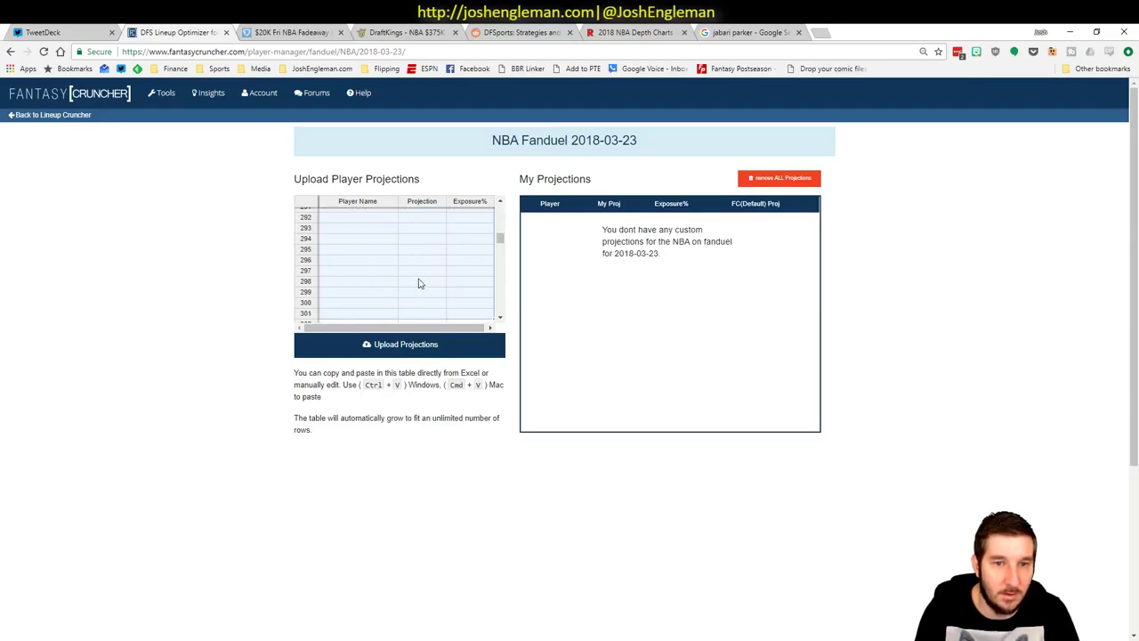
- Copy the player name, Blended and EXP values from Zaza Pachulia up to Aaron Brooks in the Daily sheet's FanDuel pivot table
{"action": "key", "text": "alt+Tab"}
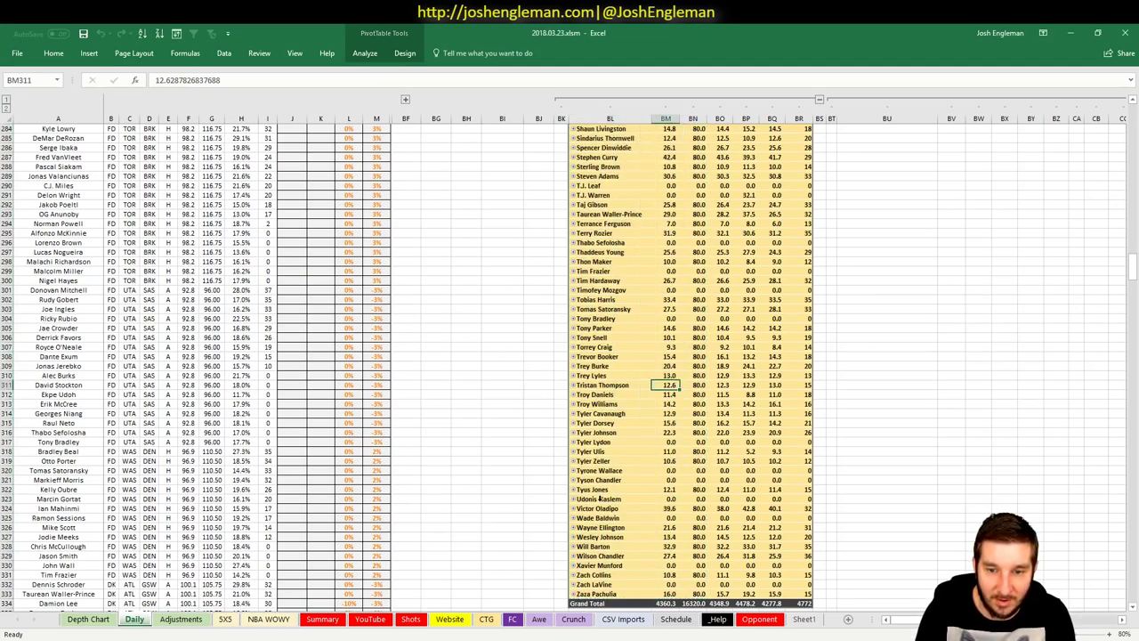
{"action": "left_click_drag", "start_coordinate": [691, 590], "coordinate": [612, 151]}
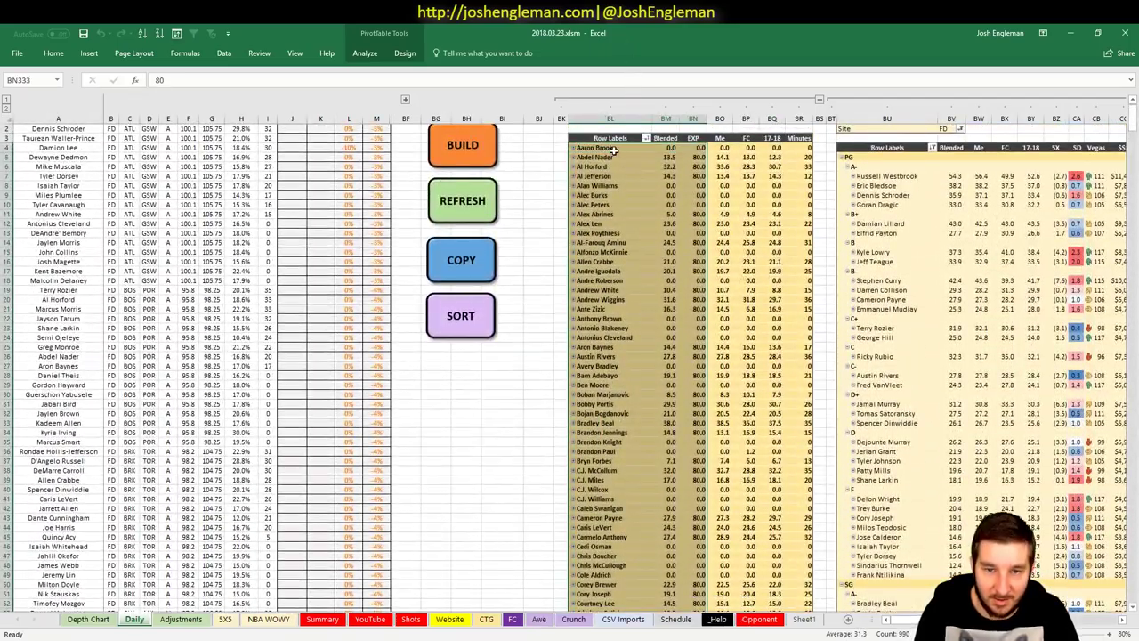
{"action": "key", "text": "ctrl+c"}
- Paste the copied names, projections and exposures into Fantasy Cruncher's upload table, starting at the first Player Name cell
{"action": "key", "text": "alt+Tab"}
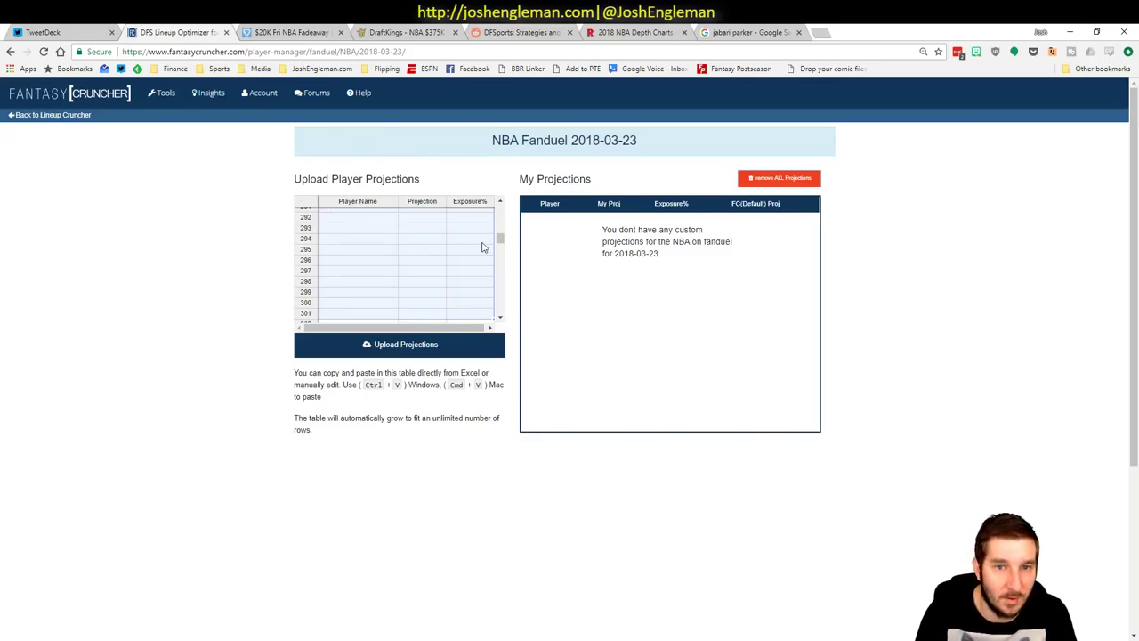
{"action": "left_click_drag", "start_coordinate": [500, 240], "coordinate": [500, 212]}
{"action": "left_click", "coordinate": [313, 208]}
{"action": "right_click", "coordinate": [335, 215]}
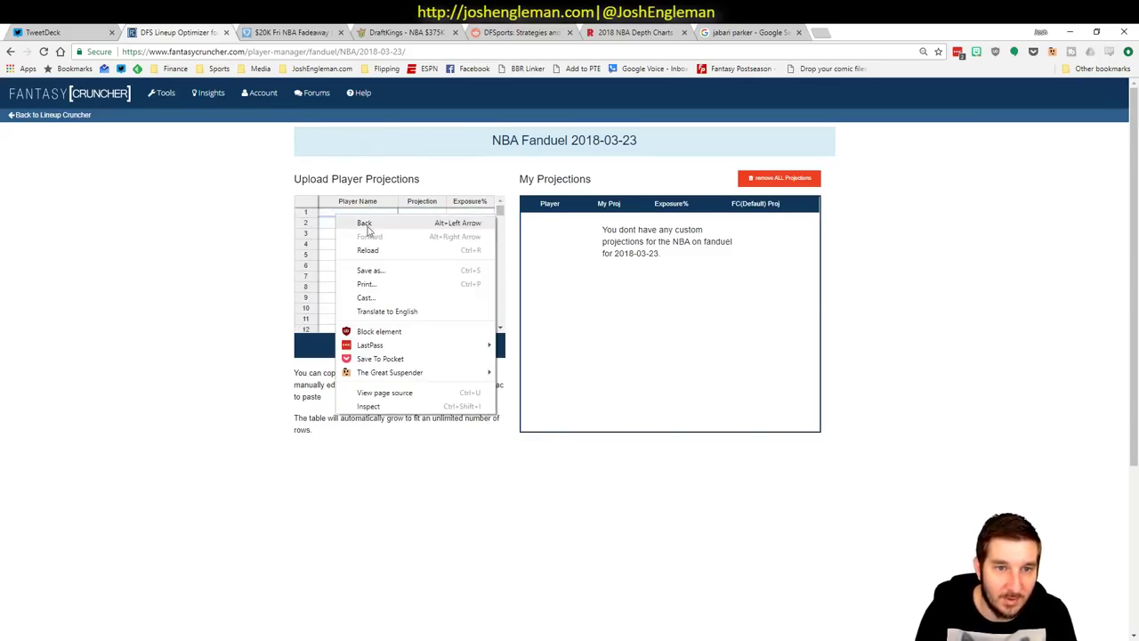
{"action": "left_click", "coordinate": [343, 210]}
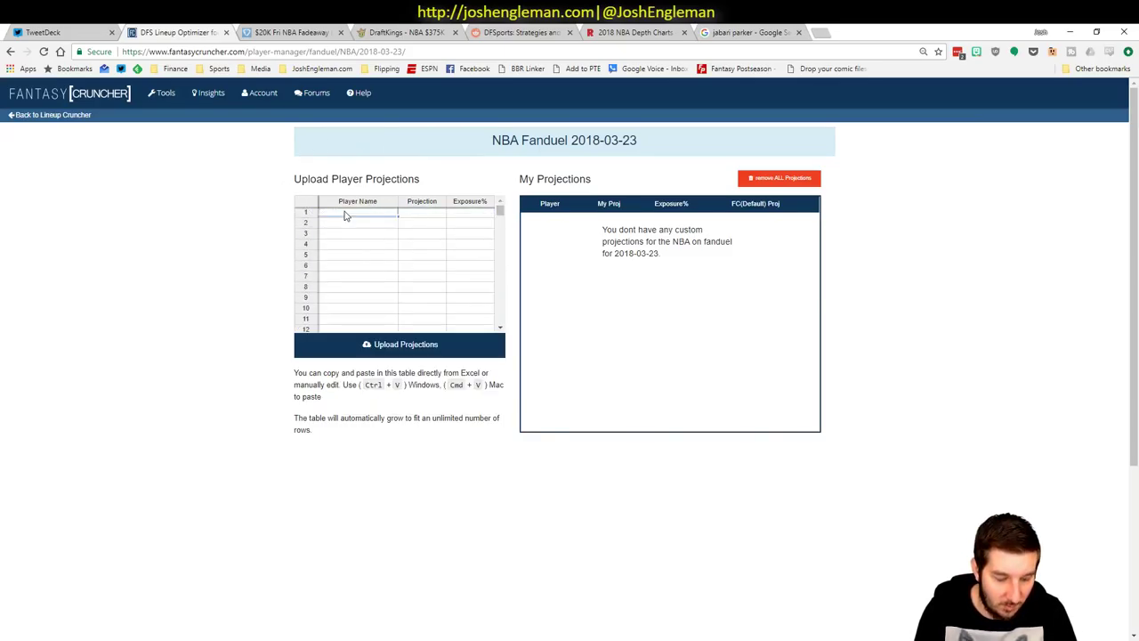
{"action": "key", "text": "ctrl+v"}
- Check the pasted rows down to the end of the table and upload the FanDuel projections
{"action": "scroll", "coordinate": [498, 268], "scroll_direction": "down", "scroll_amount": 3}
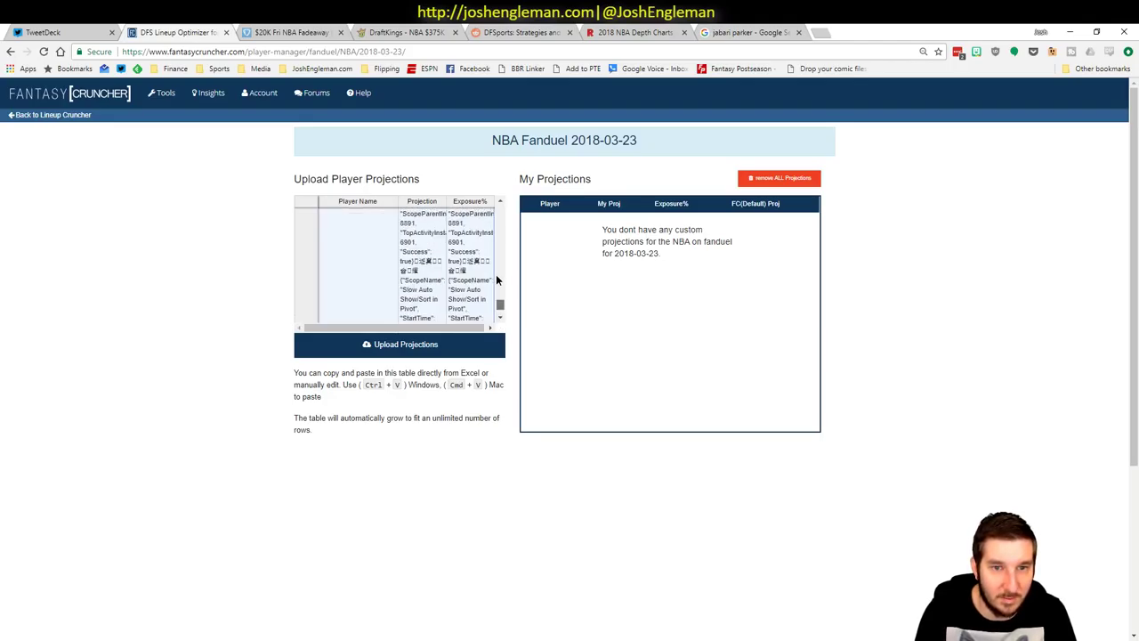
{"action": "scroll", "coordinate": [496, 278], "scroll_direction": "up", "scroll_amount": 10}
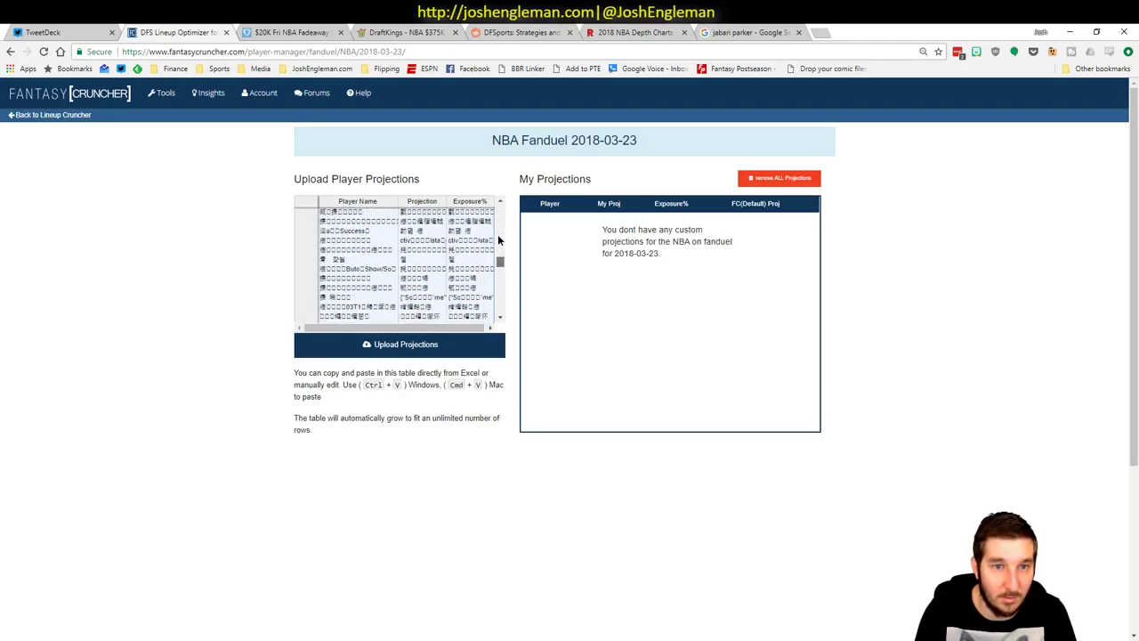
{"action": "scroll", "coordinate": [501, 229], "scroll_direction": "down", "scroll_amount": 5}
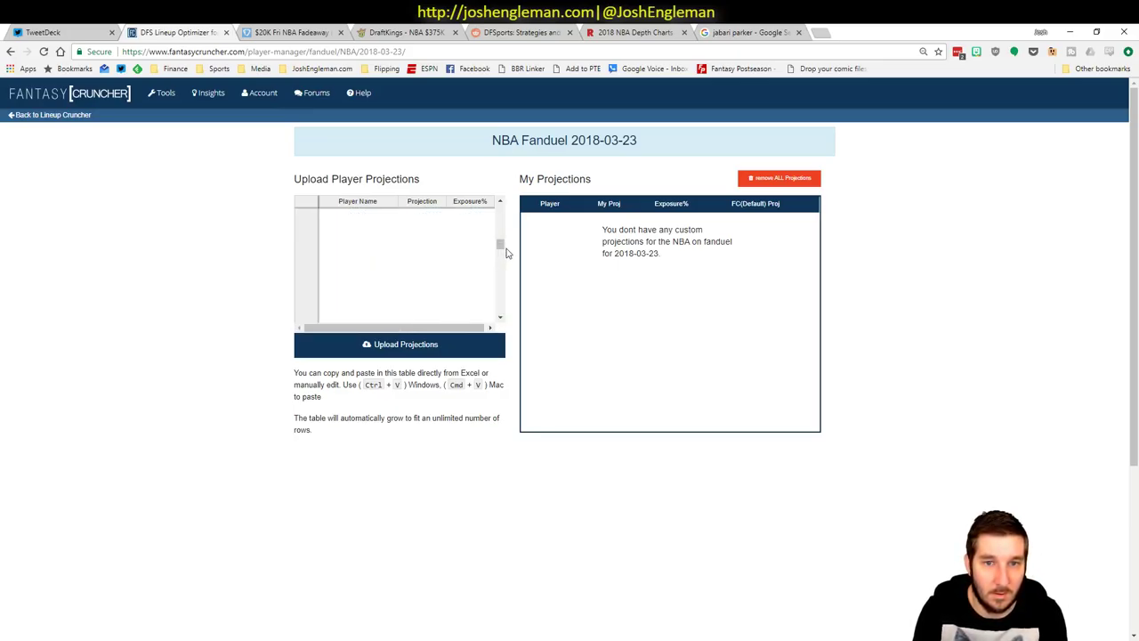
{"action": "left_click_drag", "start_coordinate": [498, 242], "coordinate": [497, 287]}
{"action": "left_click", "coordinate": [405, 347]}
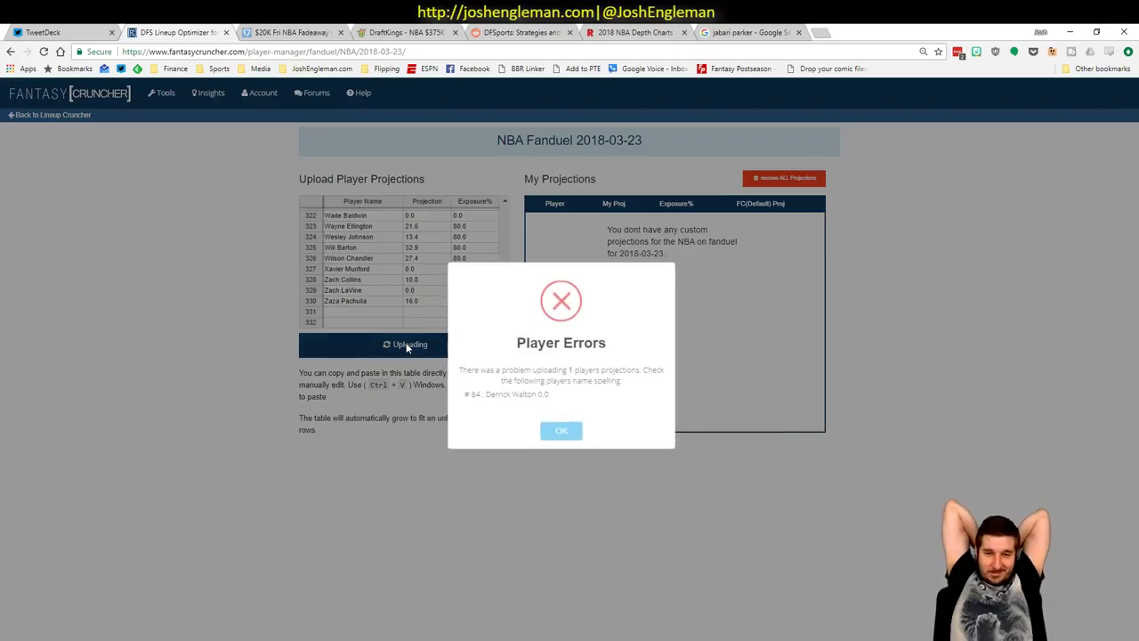
- Dismiss the Player Errors message and return to the FanDuel NBA Lineup Cruncher
{"action": "left_click", "coordinate": [559, 430]}
{"action": "left_click", "coordinate": [80, 117]}
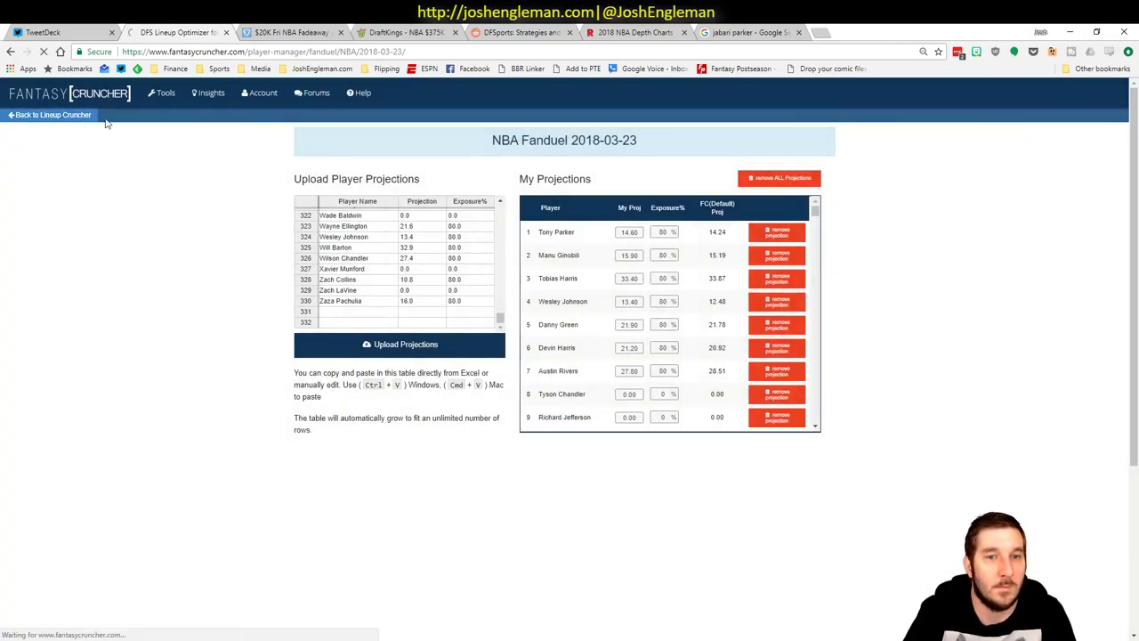
{"action": "mouse_move", "coordinate": [260, 106]}
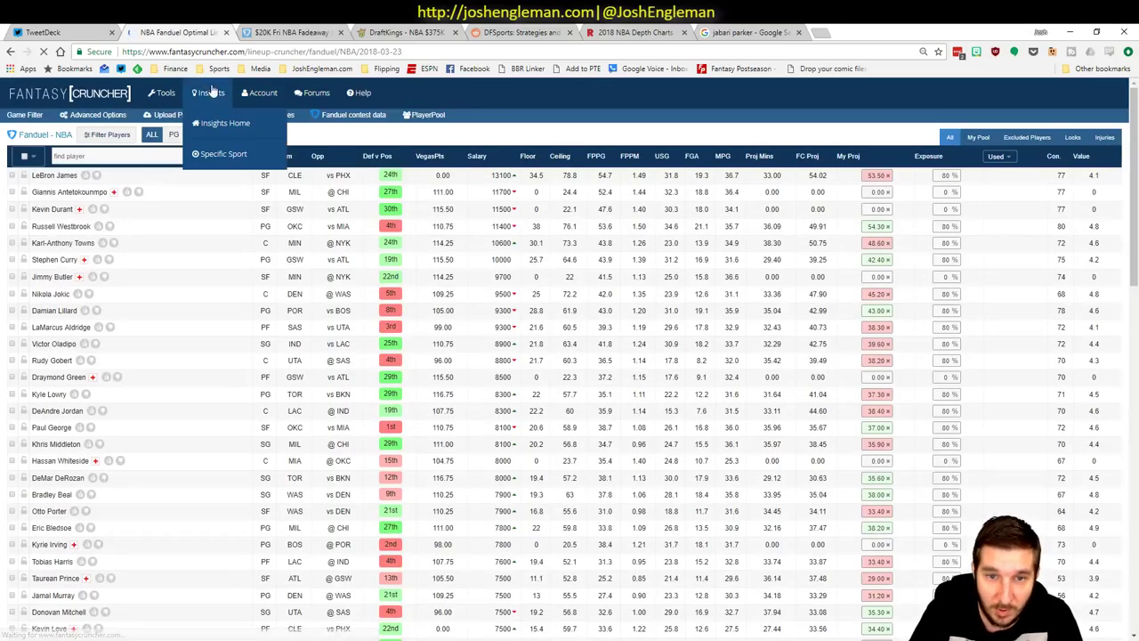